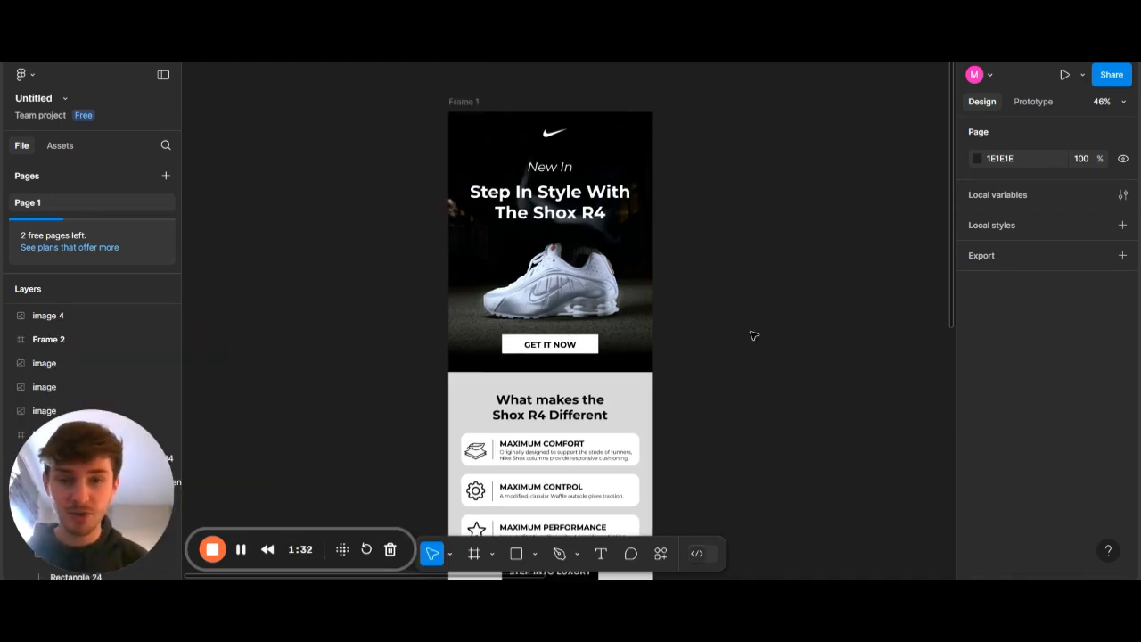
# Draw a tall empty frame about 427 × 1689 beside the finished Shox R4 email design
pyautogui.click(492, 554)
pyautogui.click(511, 490)
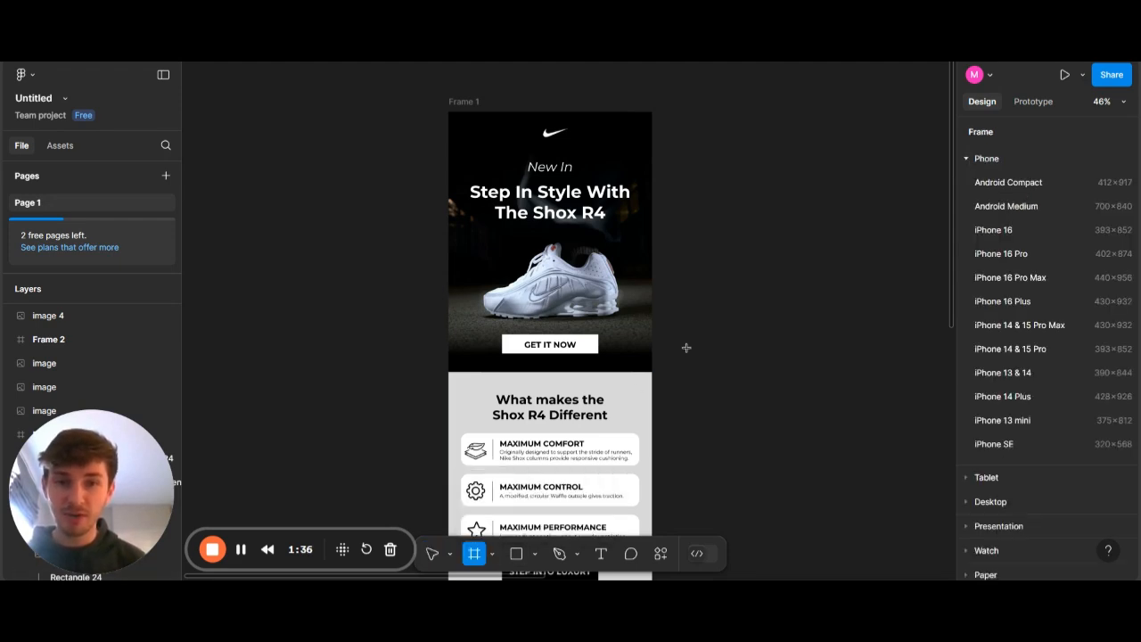
pyautogui.scroll(3, 556, 261)
pyautogui.hscroll(4, 556, 261)
pyautogui.moveTo(474, 269); pyautogui.dragTo(619, 573)
pyautogui.scroll(2, 675, 470)
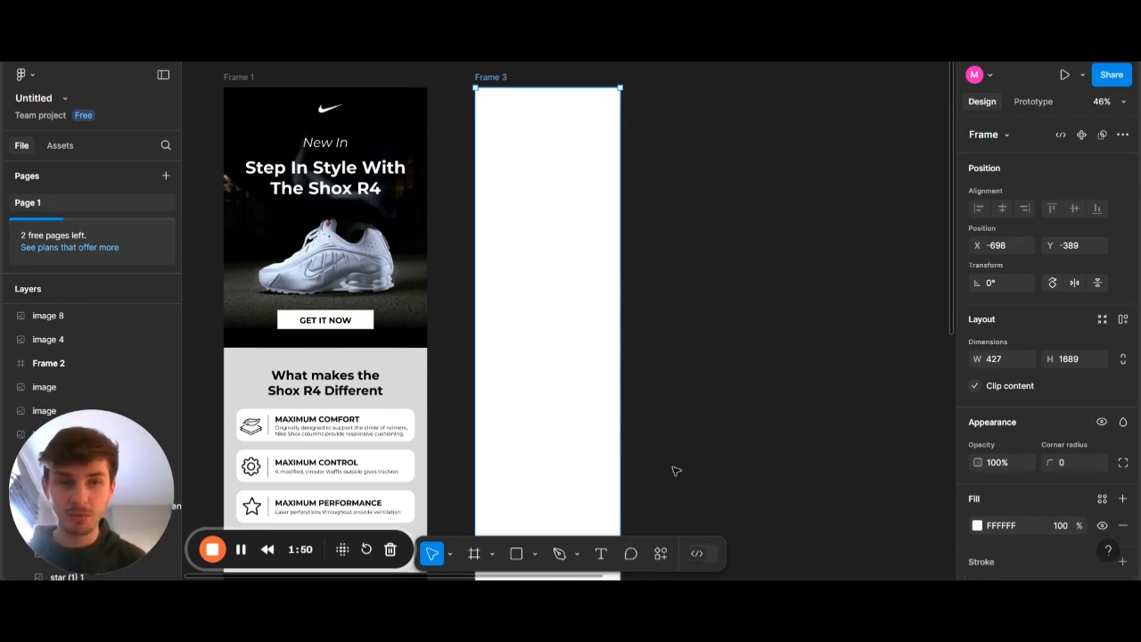
# Set the new frame's width to 600 and deselect it
pyautogui.click(999, 358)
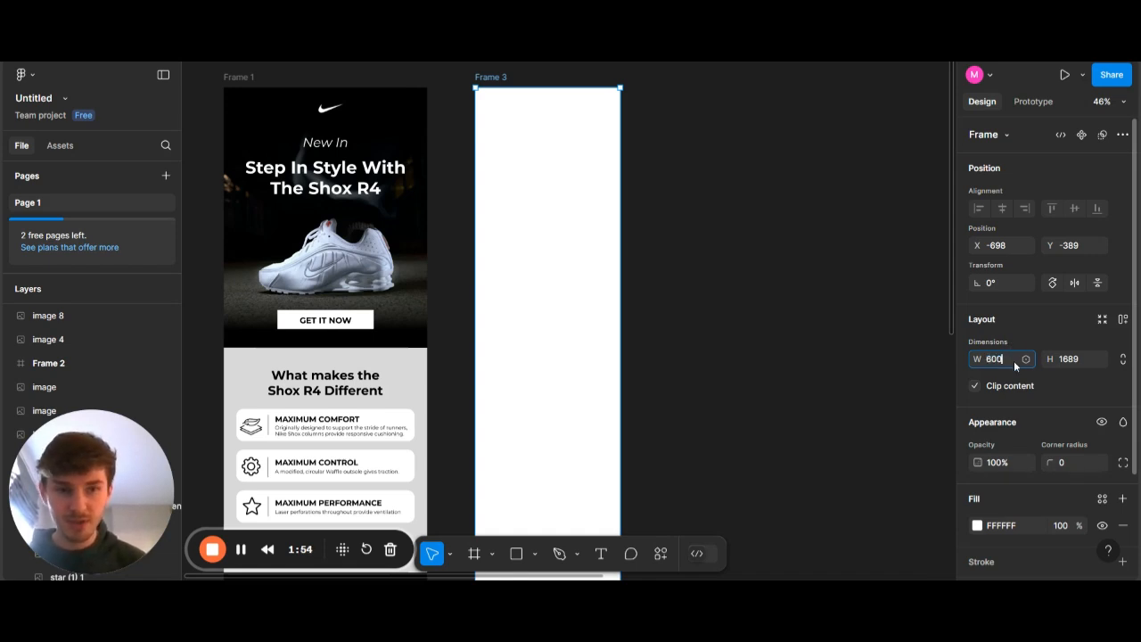
pyautogui.press('Return')
pyautogui.hscroll(-2, 677, 241)
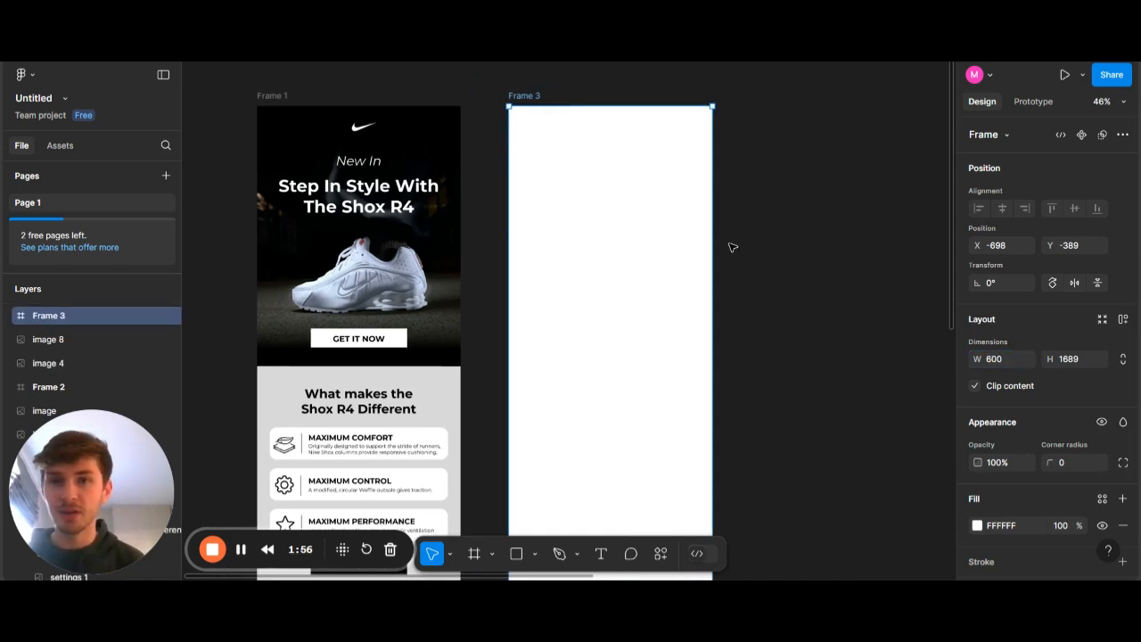
pyautogui.click(764, 249)
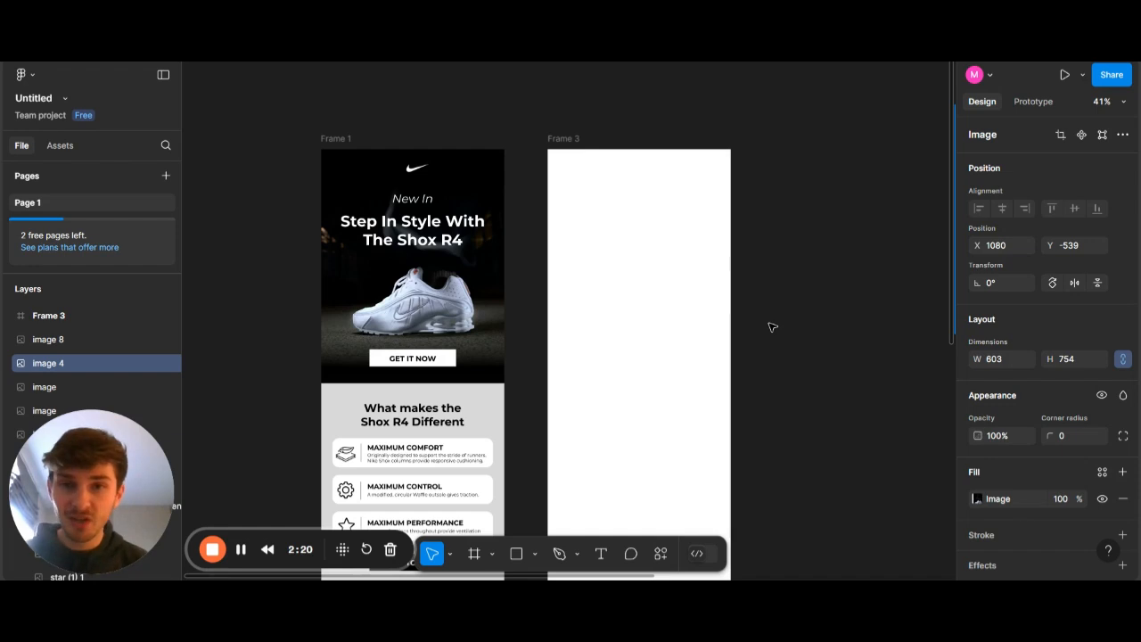
# Move the dark sneaker photo into the new frame as its top hero image, at about X -2, Y -74
pyautogui.hscroll(3, 769, 324)
pyautogui.scroll(-2, 769, 324)
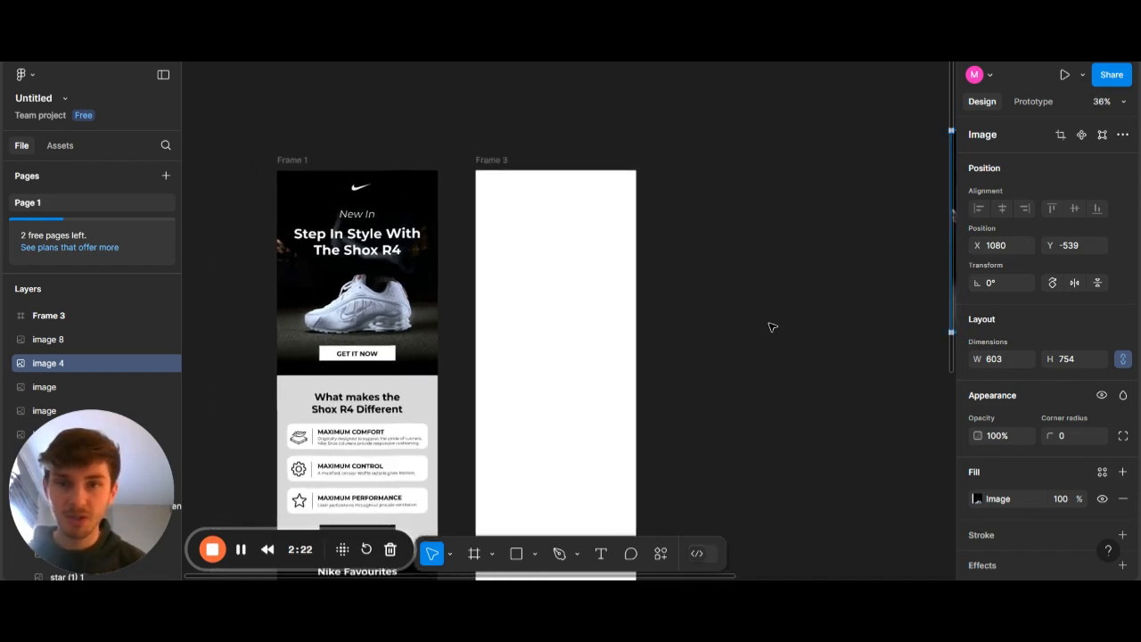
pyautogui.hscroll(5, 769, 325)
pyautogui.scroll(-2, 769, 324)
pyautogui.moveTo(776, 308); pyautogui.dragTo(347, 328)
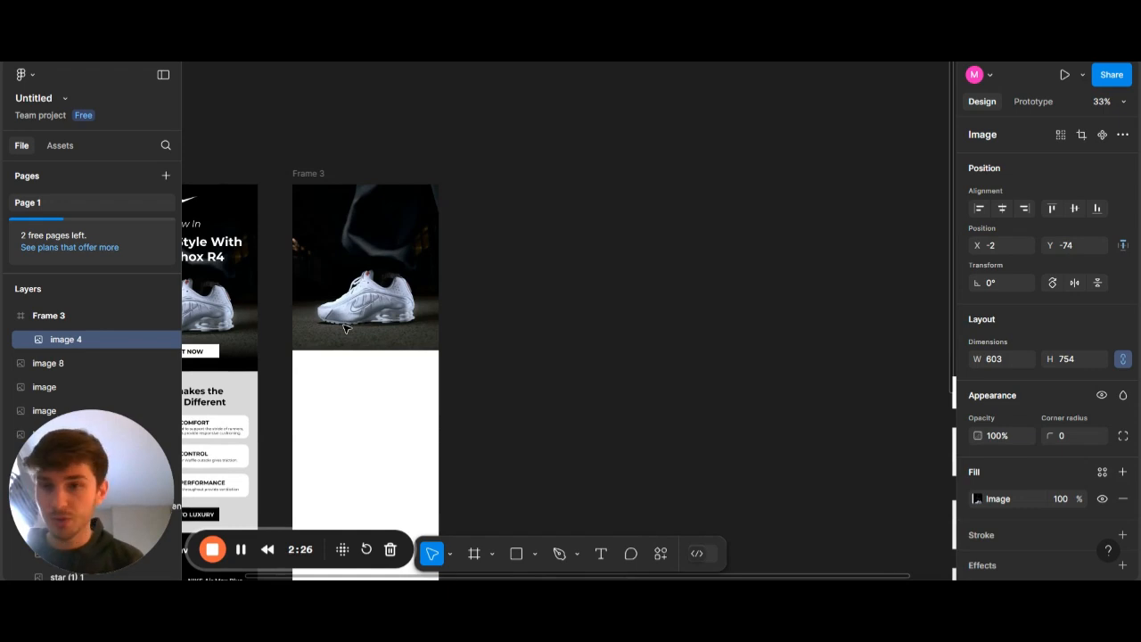
pyautogui.hscroll(-2, 343, 325)
pyautogui.click(561, 339)
pyautogui.hscroll(-1, 561, 335)
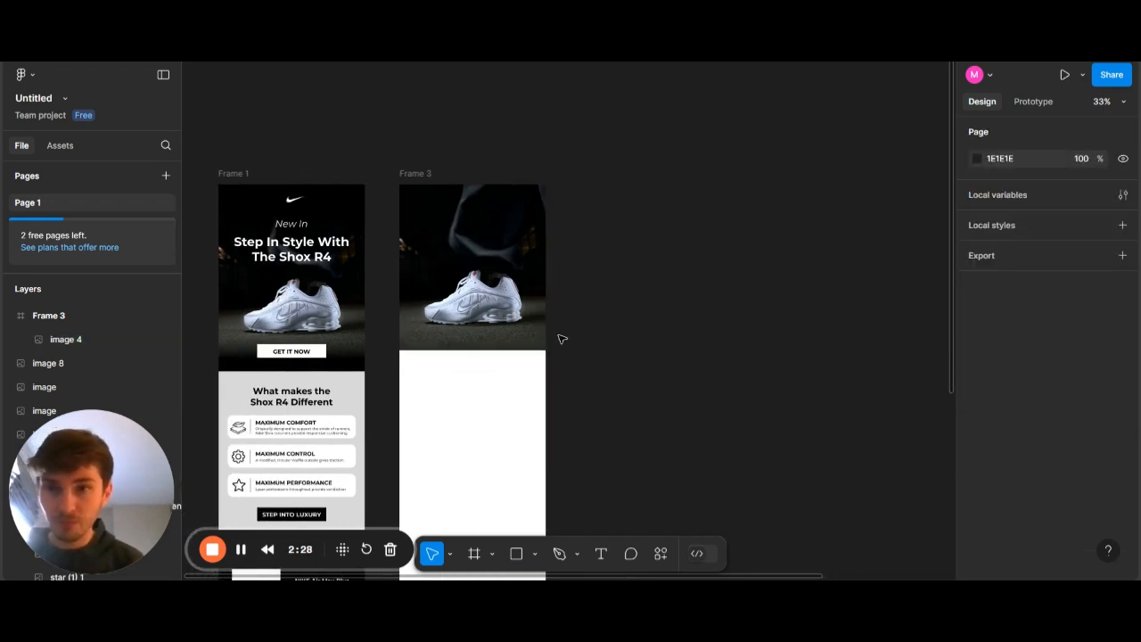
pyautogui.scroll(3, 442, 307)
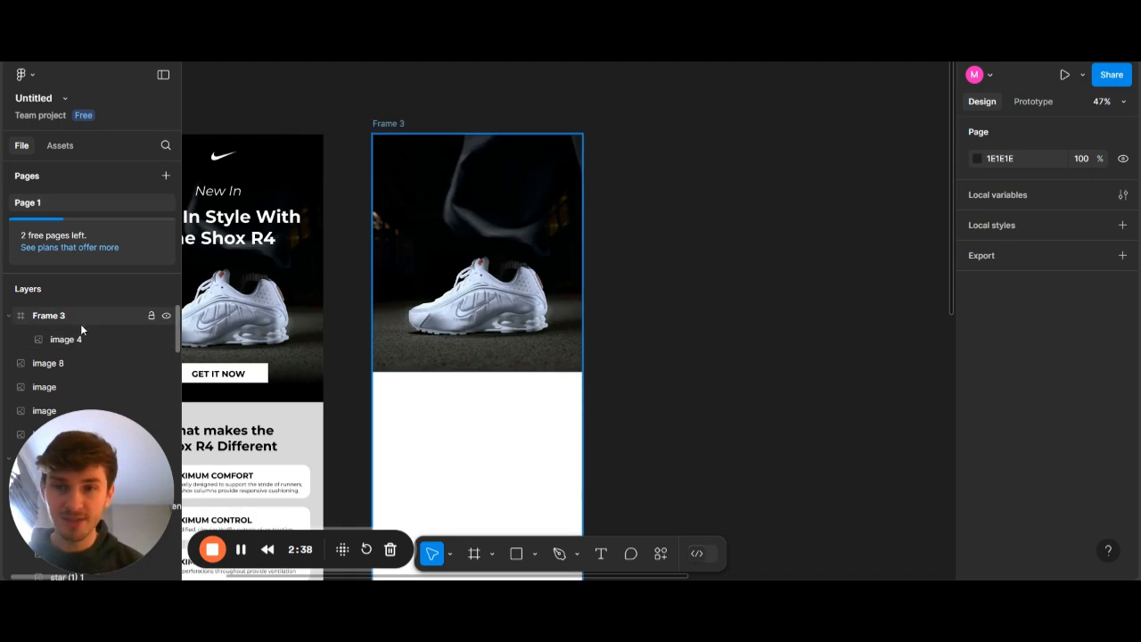
# Move the Nike logo image out of the asset column to the empty canvas beside the new frame
pyautogui.scroll(-5, 432, 325)
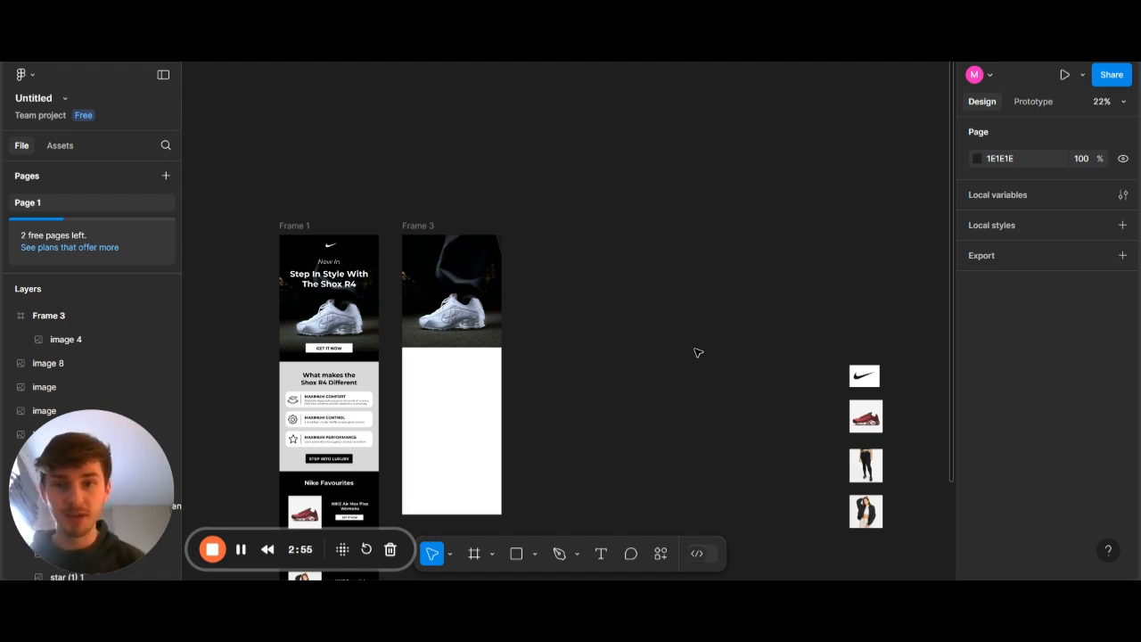
pyautogui.scroll(5, 697, 352)
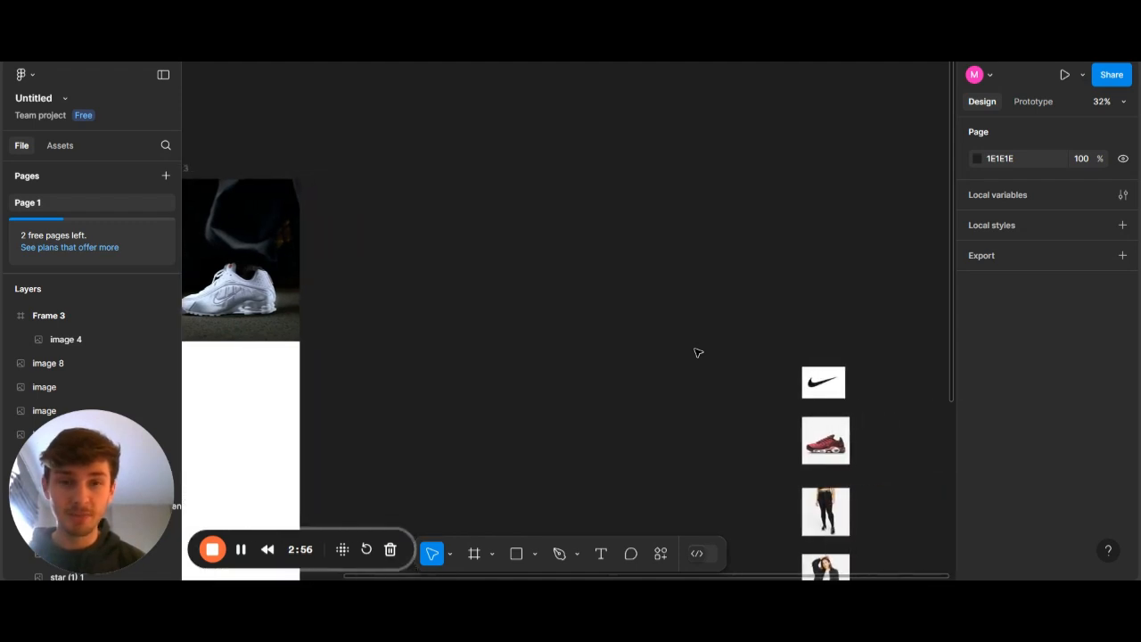
pyautogui.moveTo(823, 382); pyautogui.dragTo(415, 257)
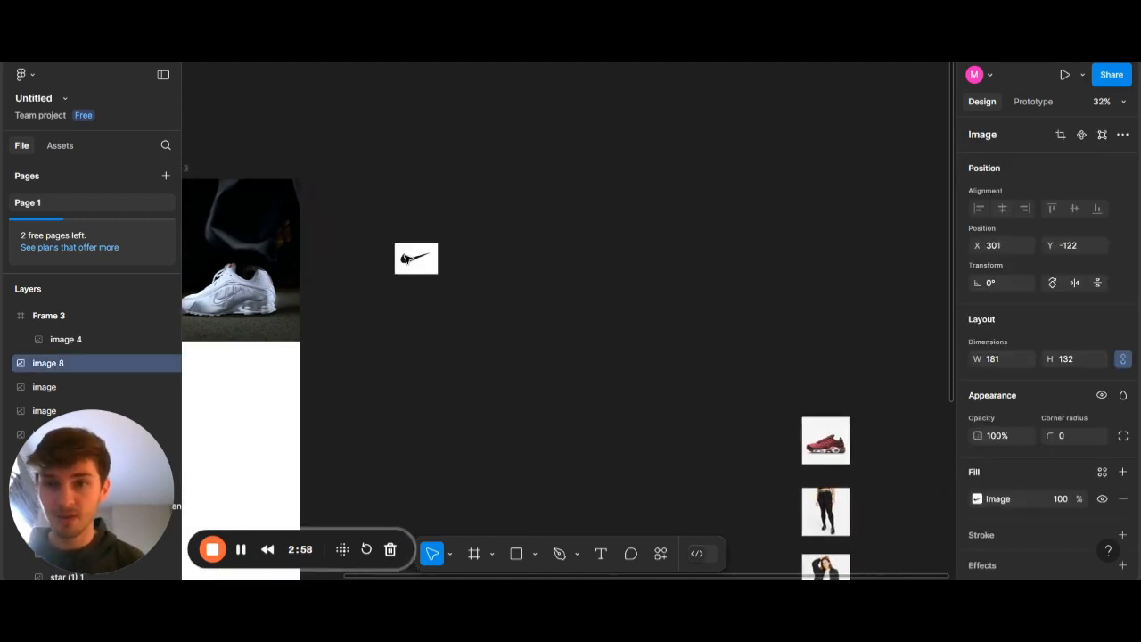
pyautogui.hscroll(-3, 408, 259)
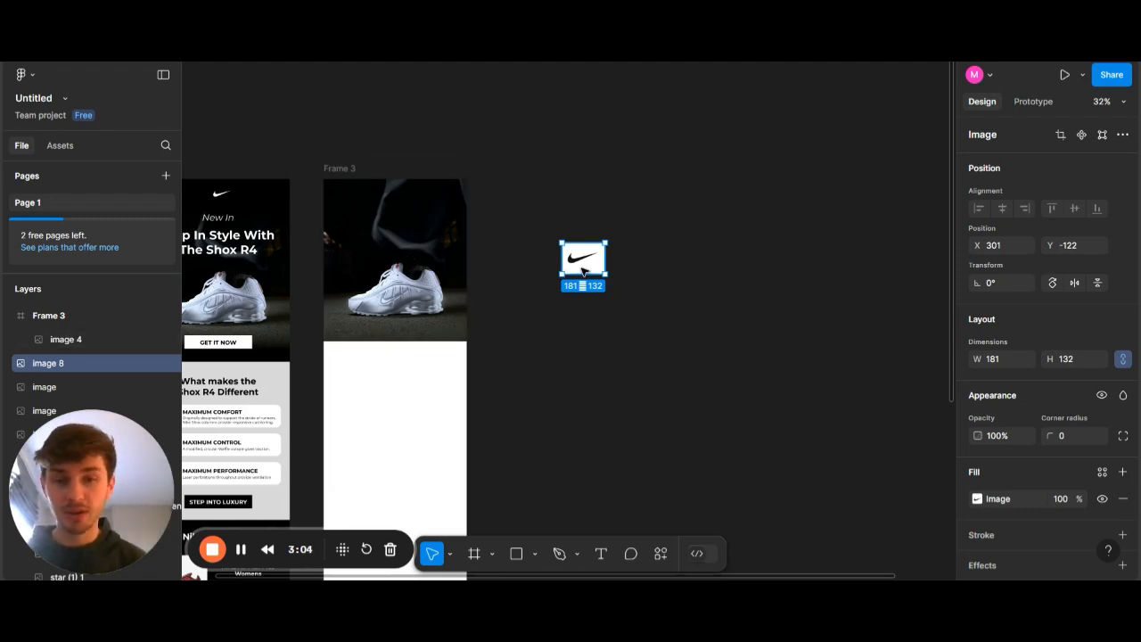
# Remove the Nike logo image's white background with the Icons8 Background Remover plugin
pyautogui.scroll(4, 562, 271)
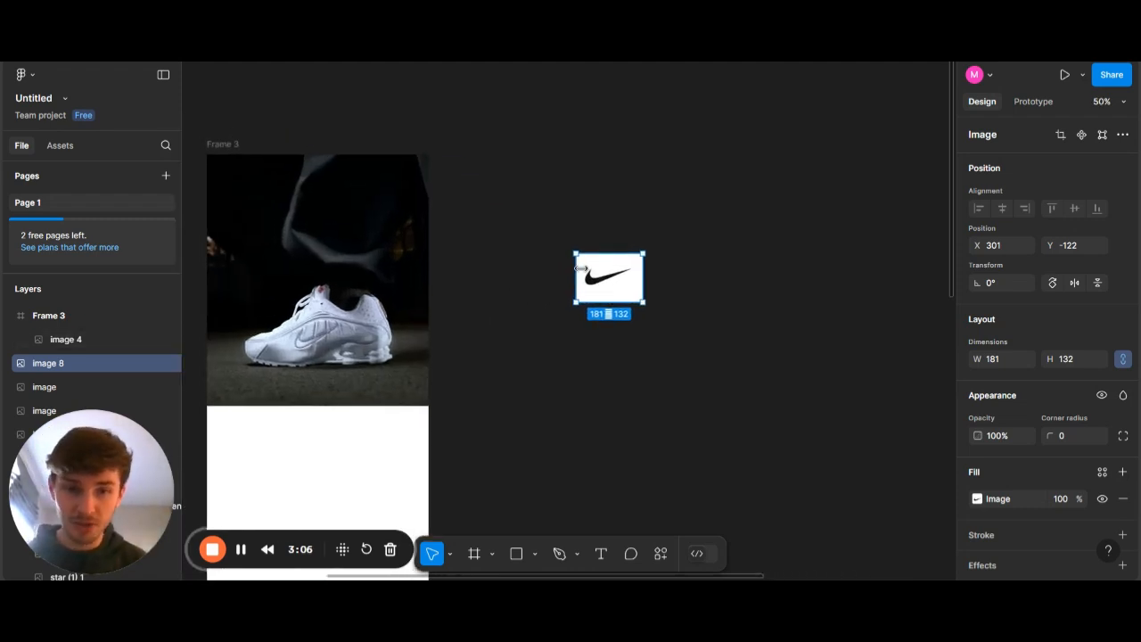
pyautogui.click(660, 552)
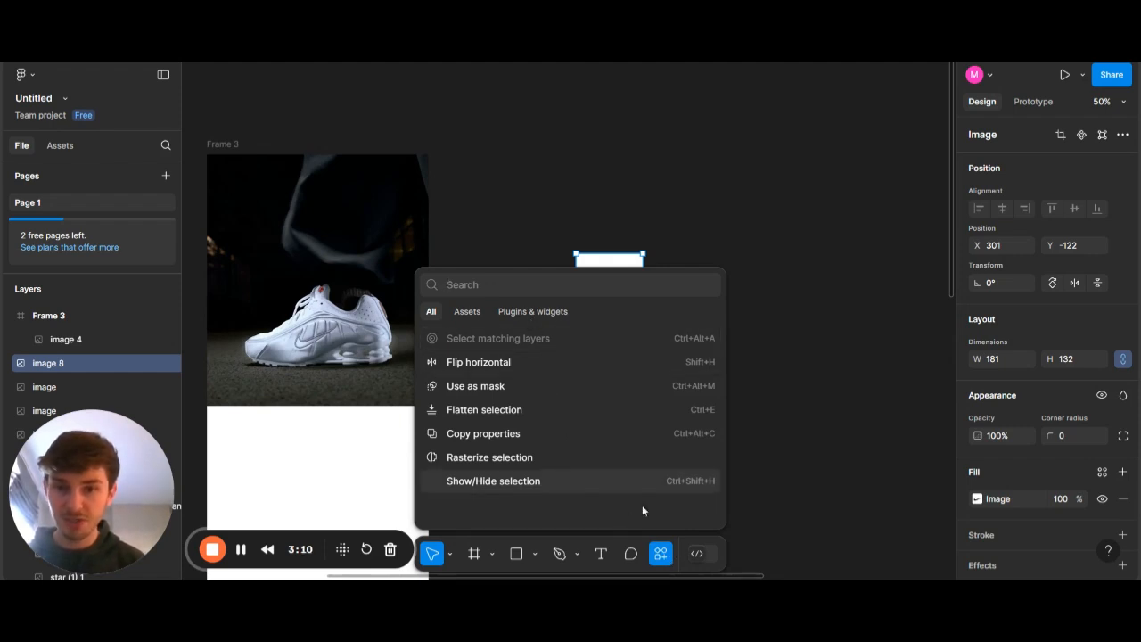
pyautogui.click(533, 314)
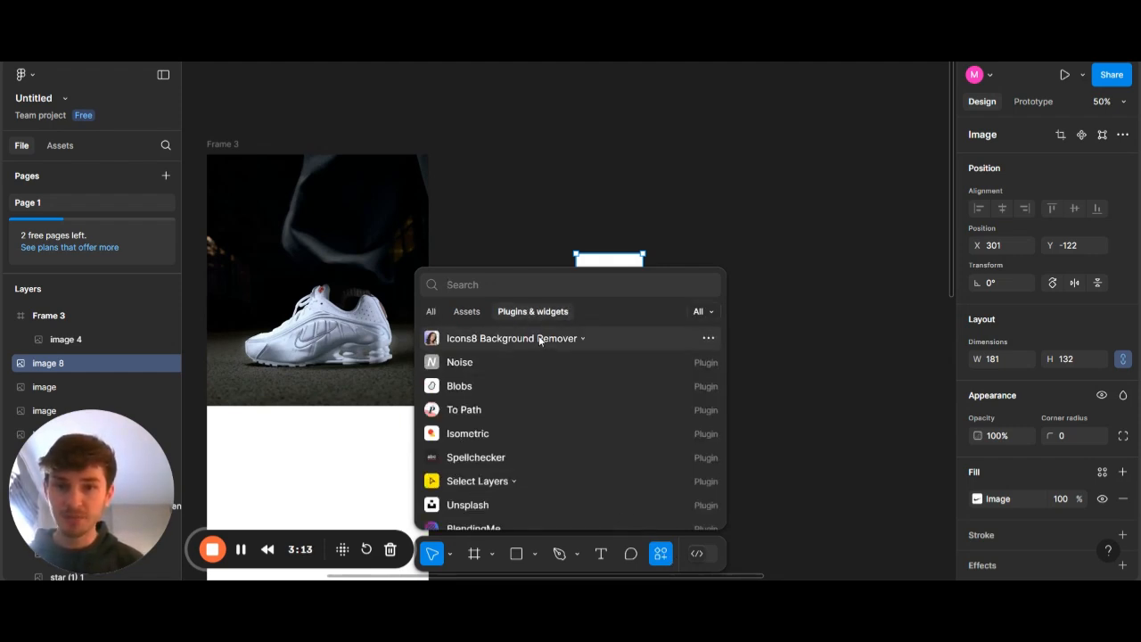
pyautogui.click(539, 339)
pyautogui.click(575, 361)
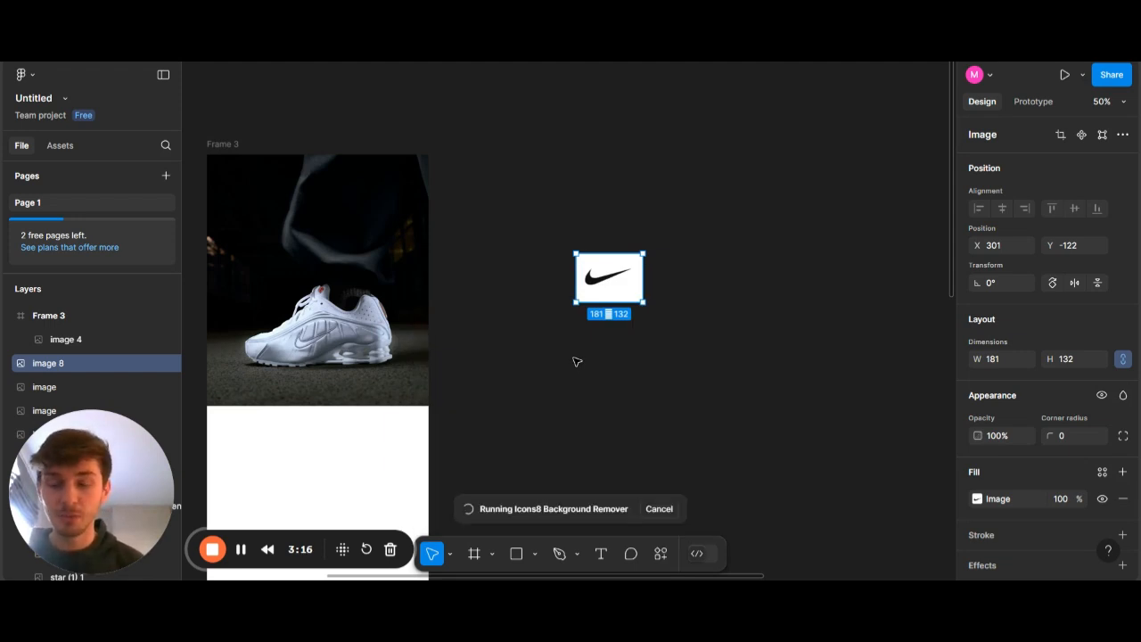
pyautogui.hscroll(-1, 576, 361)
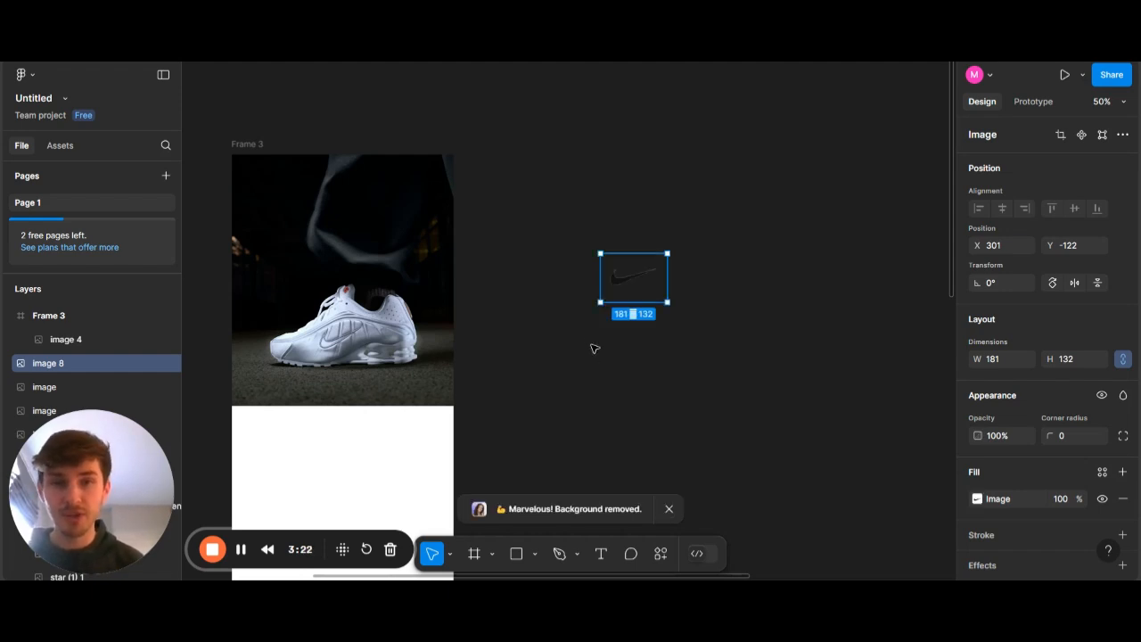
# Open the black logo's image fill settings and compare it with the white logo in the finished email
pyautogui.doubleClick(621, 285)
pyautogui.hscroll(-1, 621, 285)
pyautogui.hscroll(-2, 622, 253)
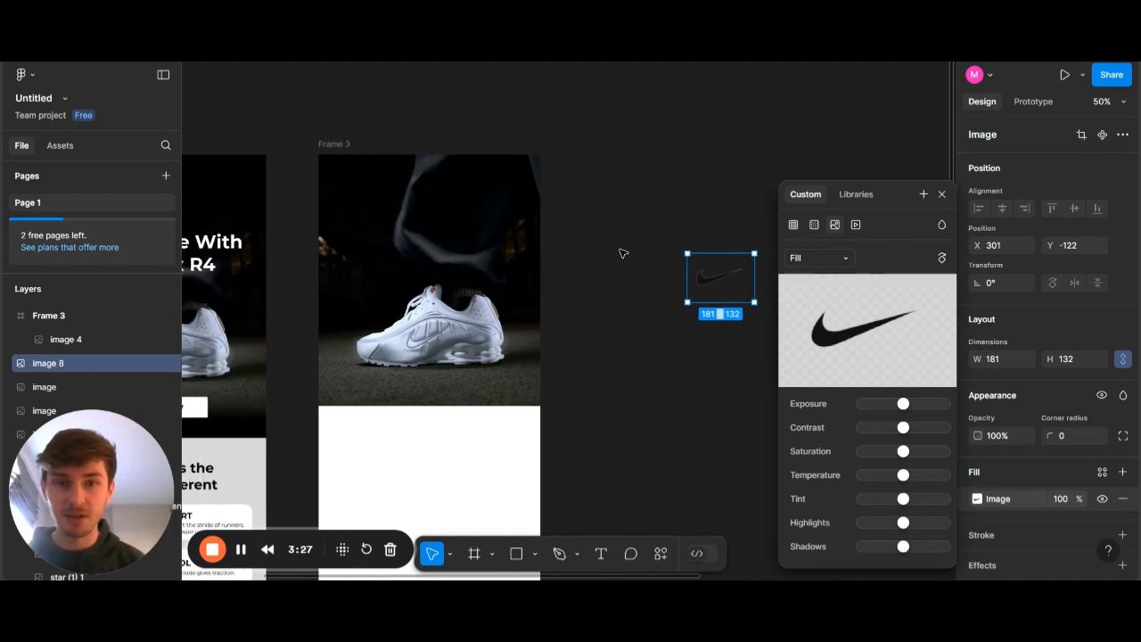
pyautogui.hscroll(3, 573, 241)
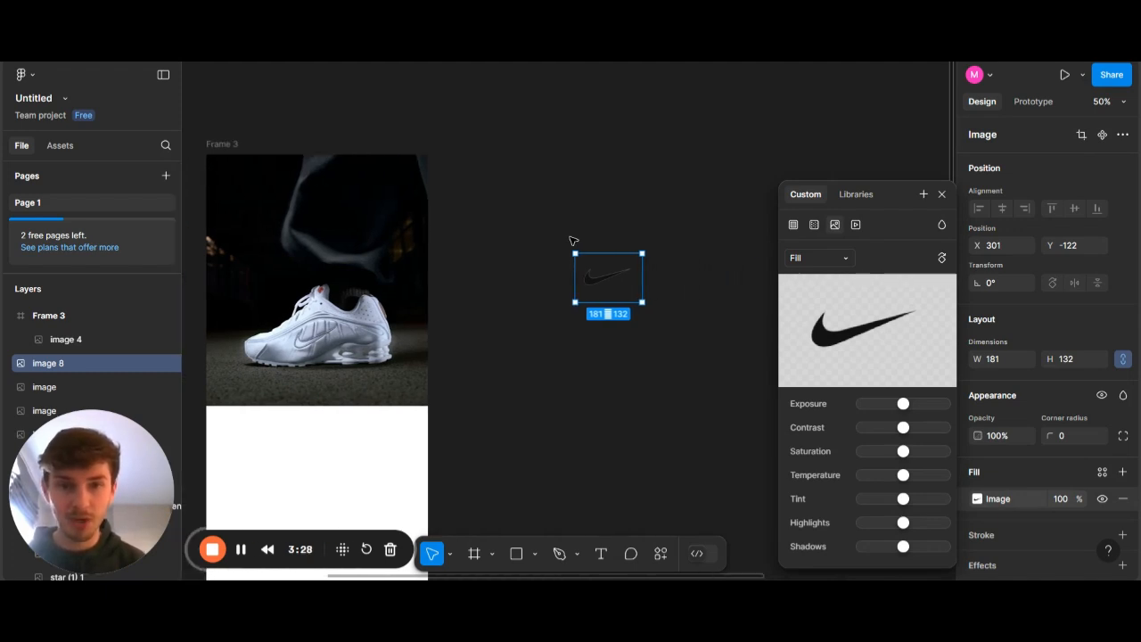
pyautogui.hscroll(-10, 588, 224)
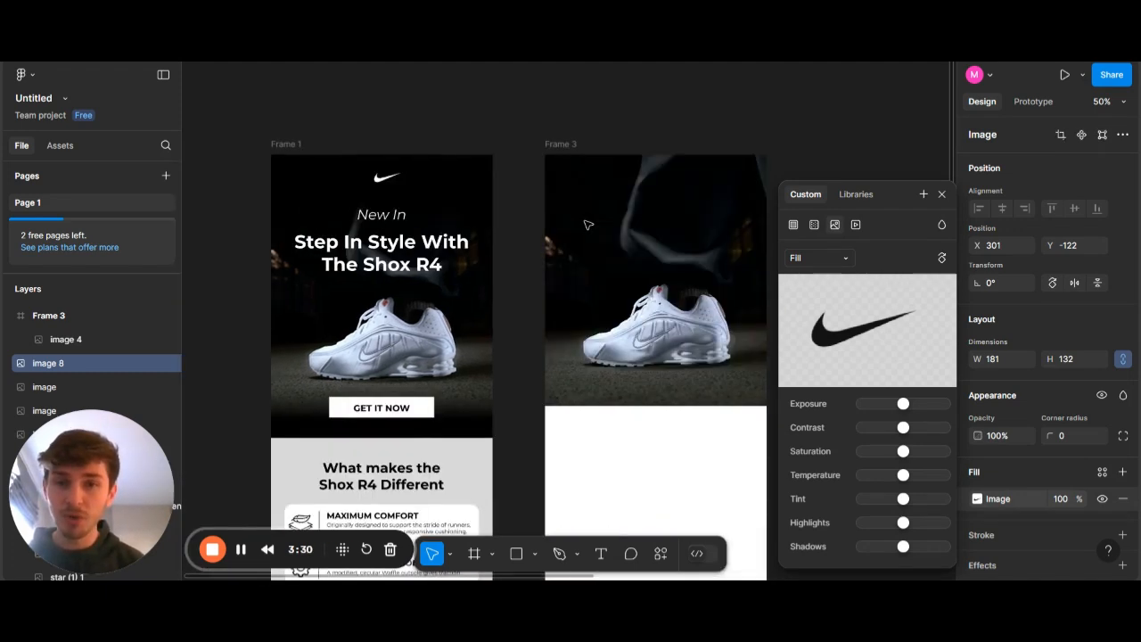
pyautogui.hscroll(1, 486, 178)
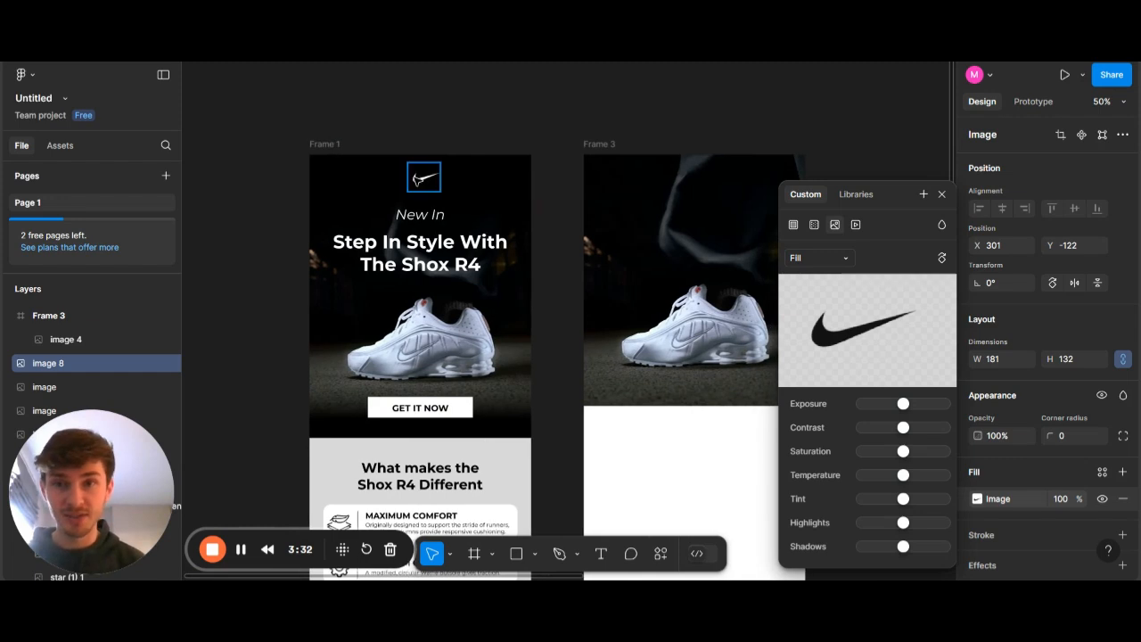
pyautogui.hscroll(15, 415, 178)
pyautogui.hscroll(-10, 452, 235)
pyautogui.scroll(3, 451, 235)
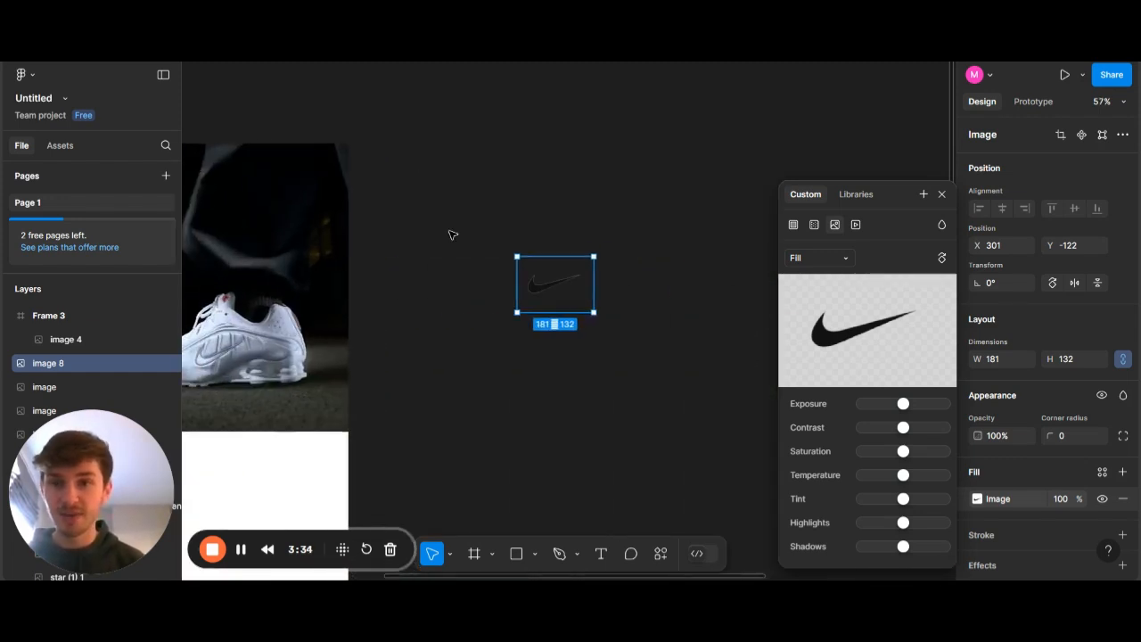
pyautogui.scroll(2, 548, 278)
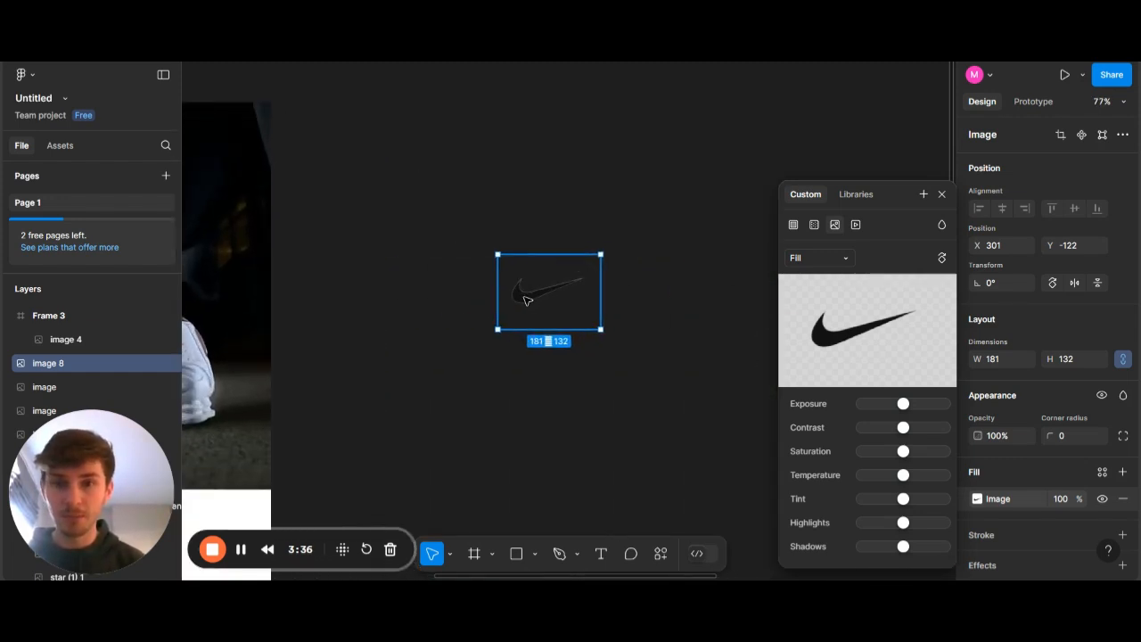
# Draw a rectangle about 212 × 161 covering the Nike logo, starting from the logo's upper-left corner
pyautogui.press('r')
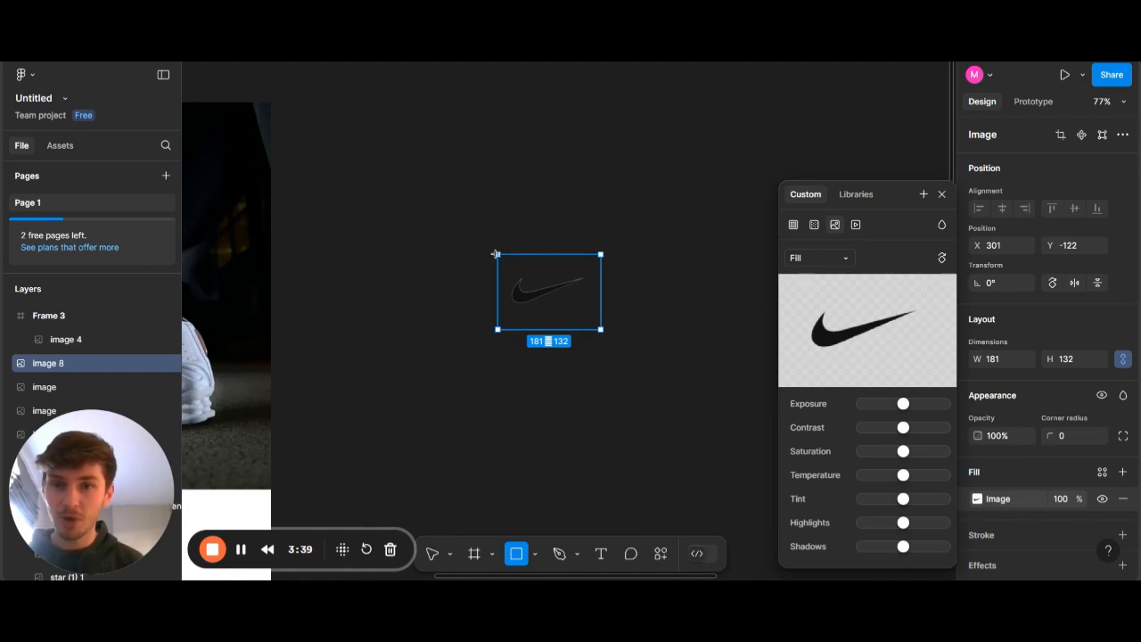
pyautogui.click(535, 553)
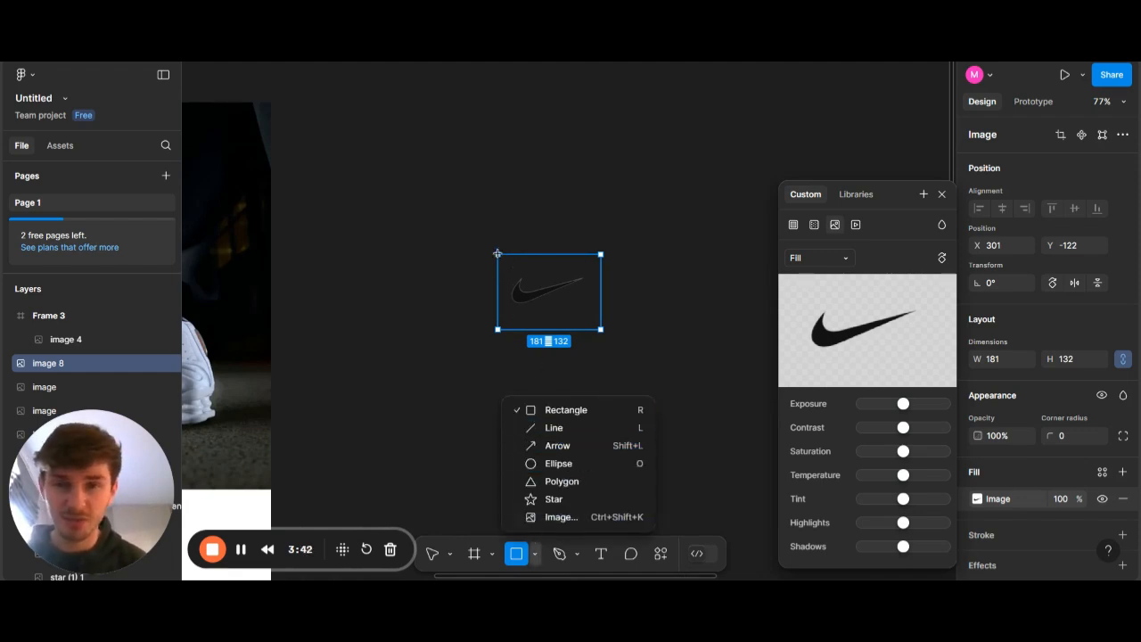
pyautogui.moveTo(498, 253); pyautogui.dragTo(618, 346)
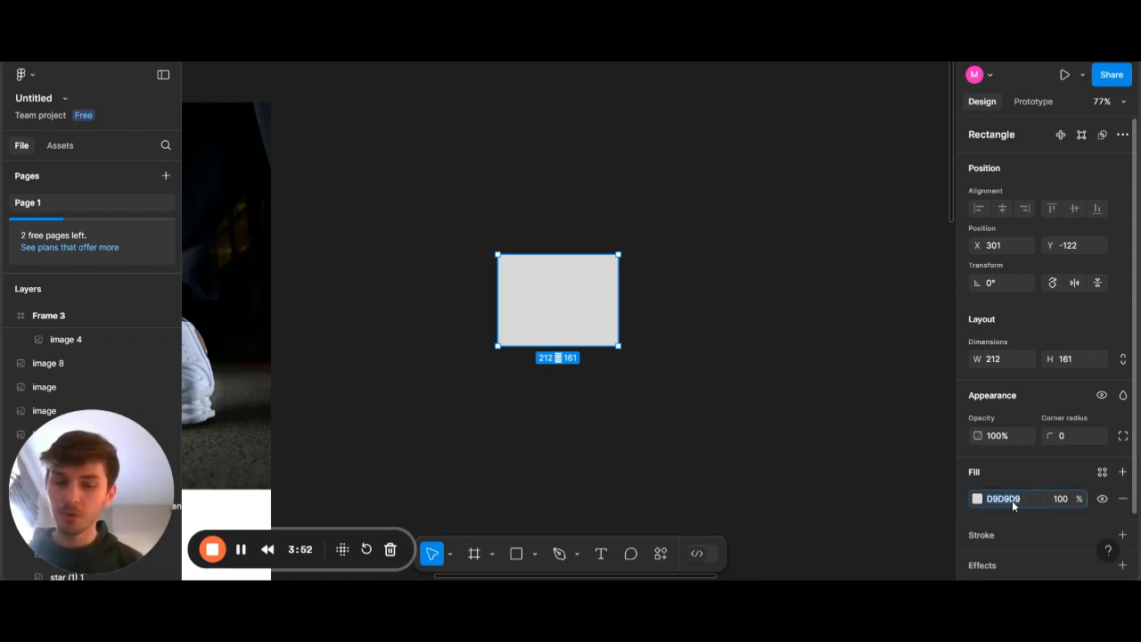
# Change the rectangle's fill colour to white, FFFFFF
pyautogui.click(976, 499)
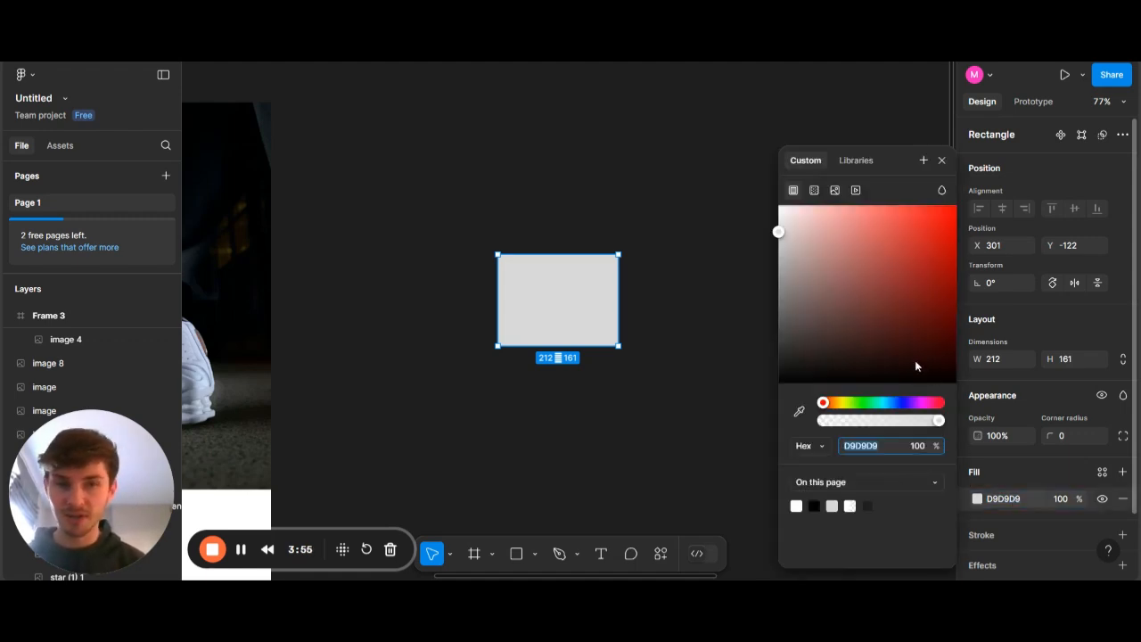
pyautogui.moveTo(829, 286); pyautogui.dragTo(759, 187)
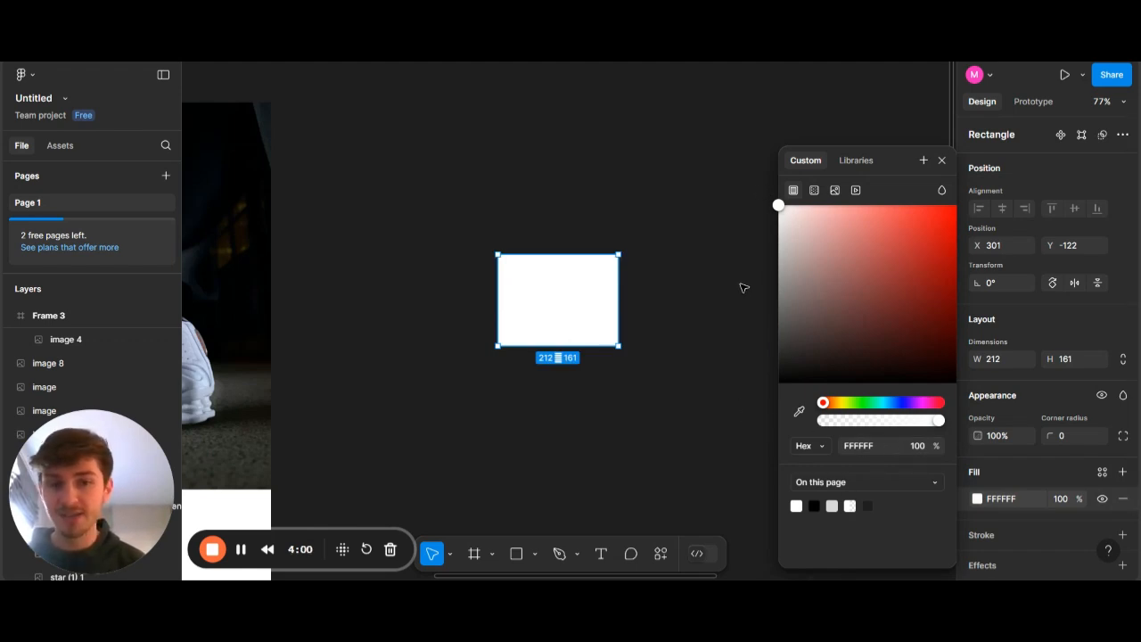
pyautogui.click(708, 330)
# Reposition the white rectangle over the logo at X 286, Y -122
pyautogui.click(597, 327)
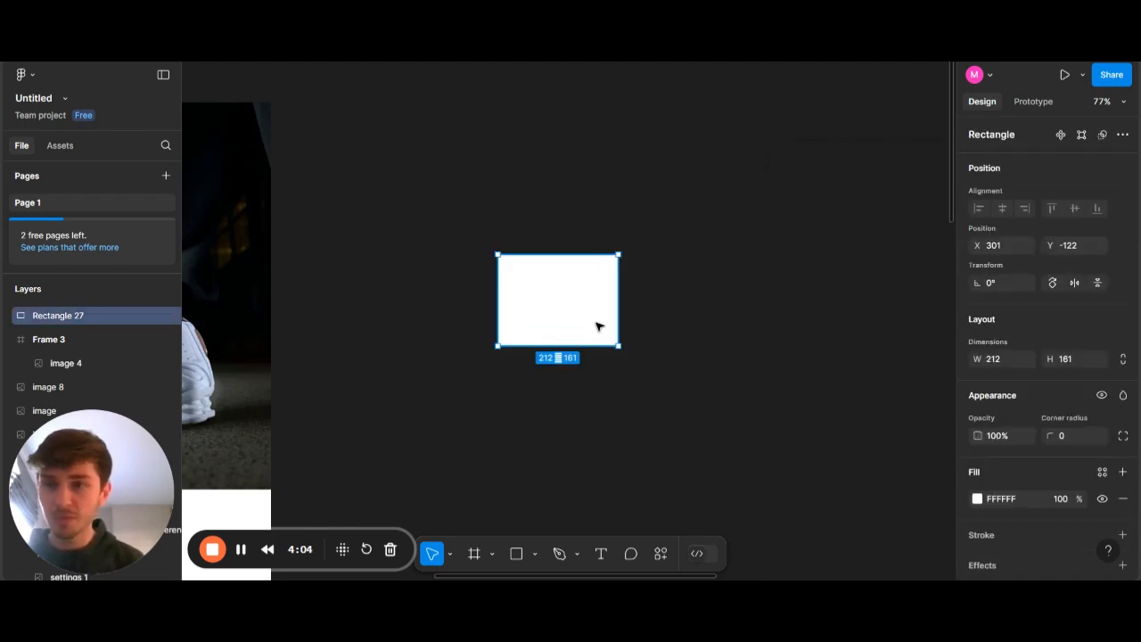
pyautogui.moveTo(598, 324)
pyautogui.mouseDown()
pyautogui.moveTo(603, 347)
pyautogui.moveTo(645, 383)
pyautogui.moveTo(583, 320)
pyautogui.mouseUp()
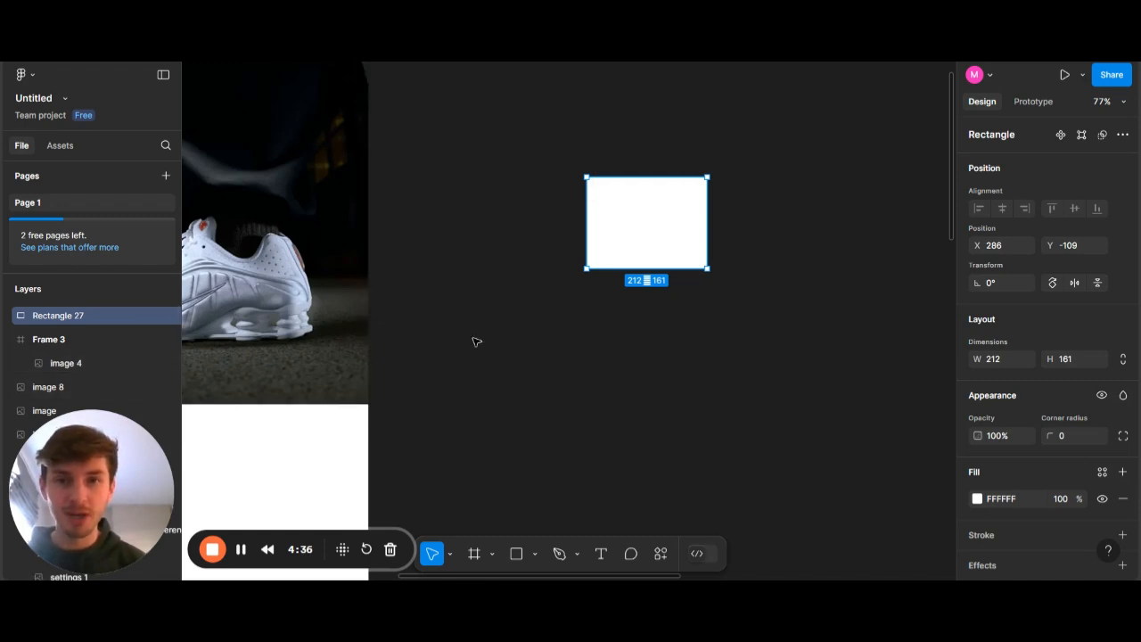
pyautogui.moveTo(677, 208); pyautogui.dragTo(677, 201)
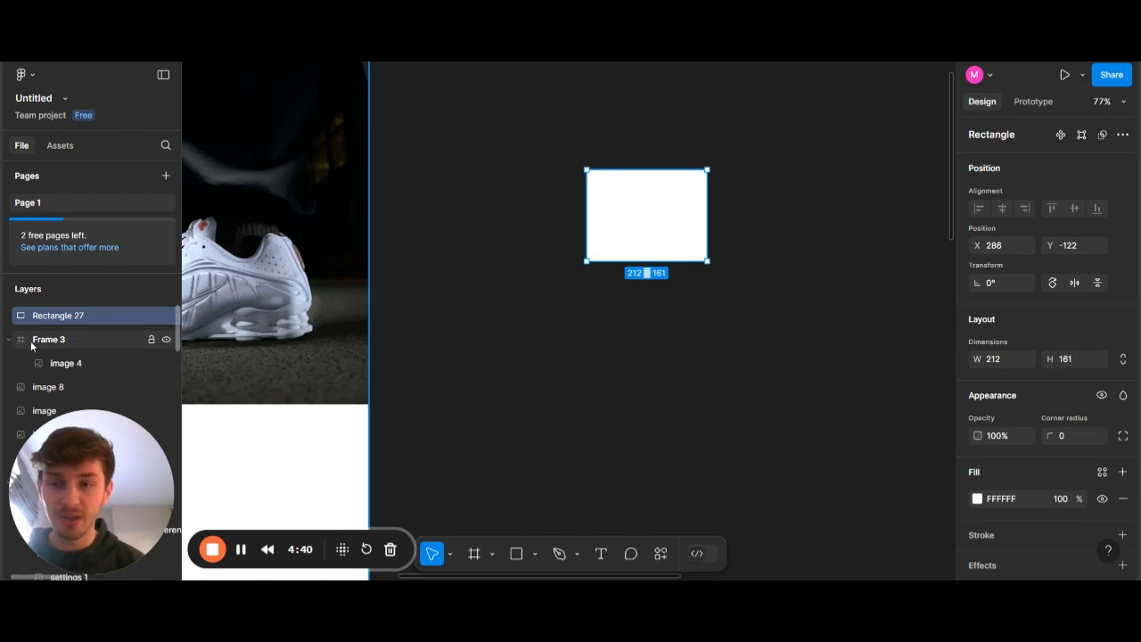
pyautogui.hscroll(2, 563, 185)
pyautogui.scroll(3, 563, 185)
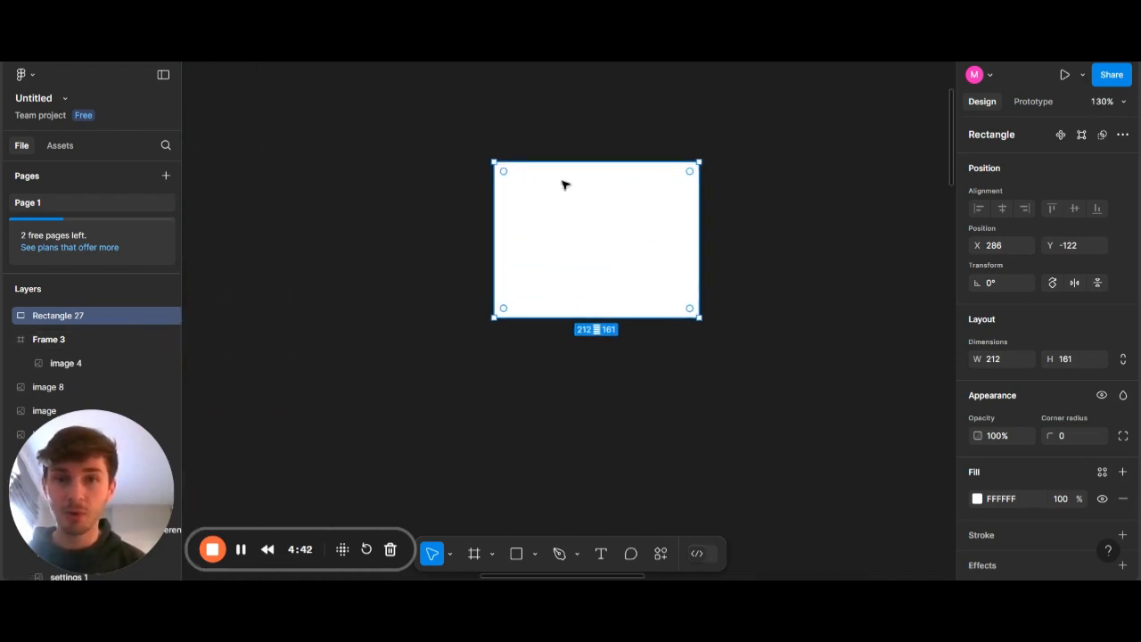
pyautogui.scroll(-2, 563, 184)
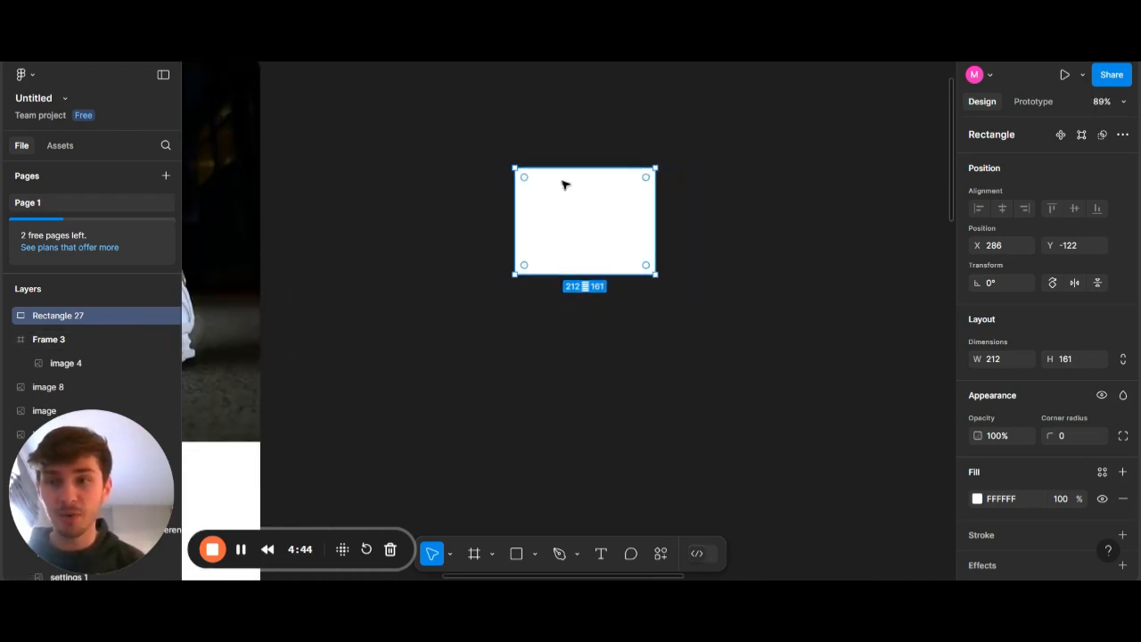
pyautogui.keyDown('shift'); pyautogui.click(104, 386); pyautogui.keyUp('shift')
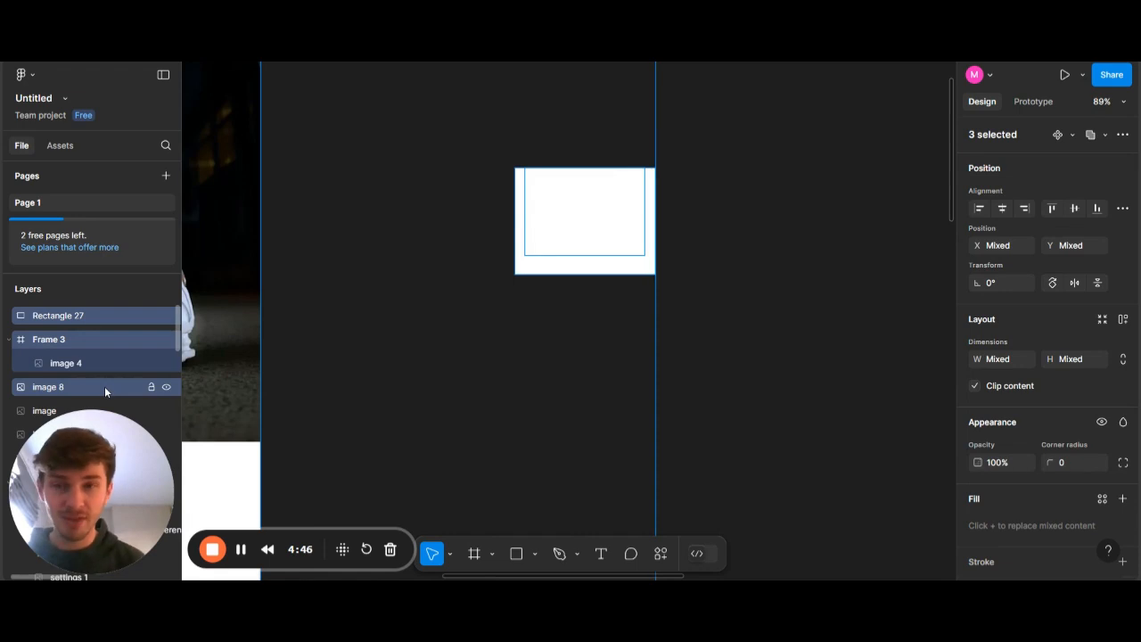
pyautogui.click(582, 279)
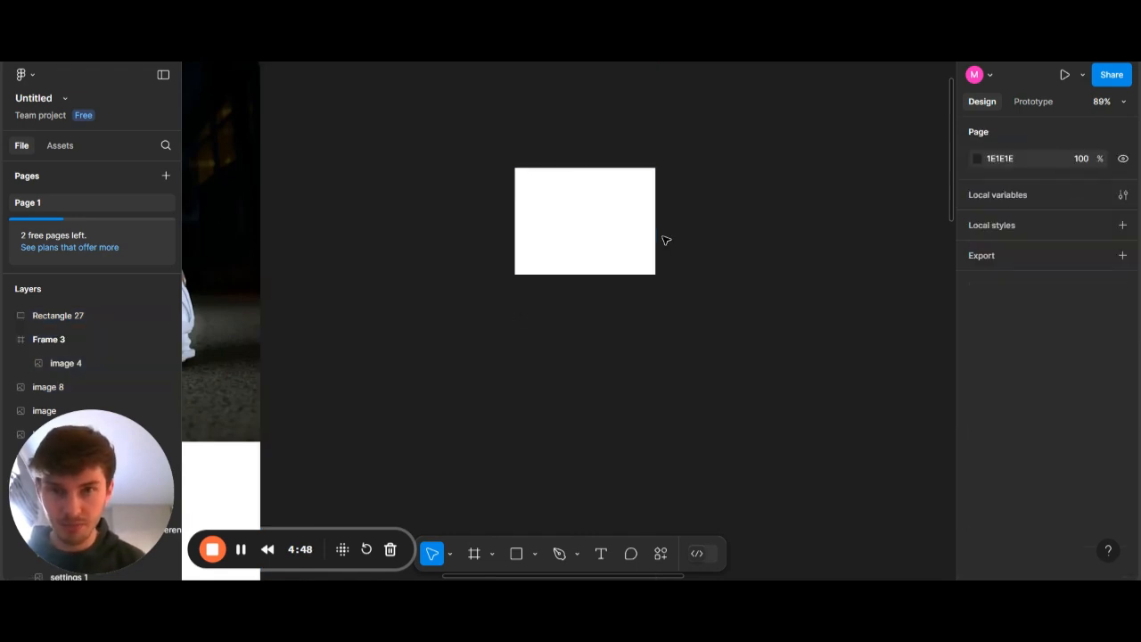
# Move the white rectangle down to X 294, Y -49 and group it with the Nike logo image
pyautogui.click(614, 257)
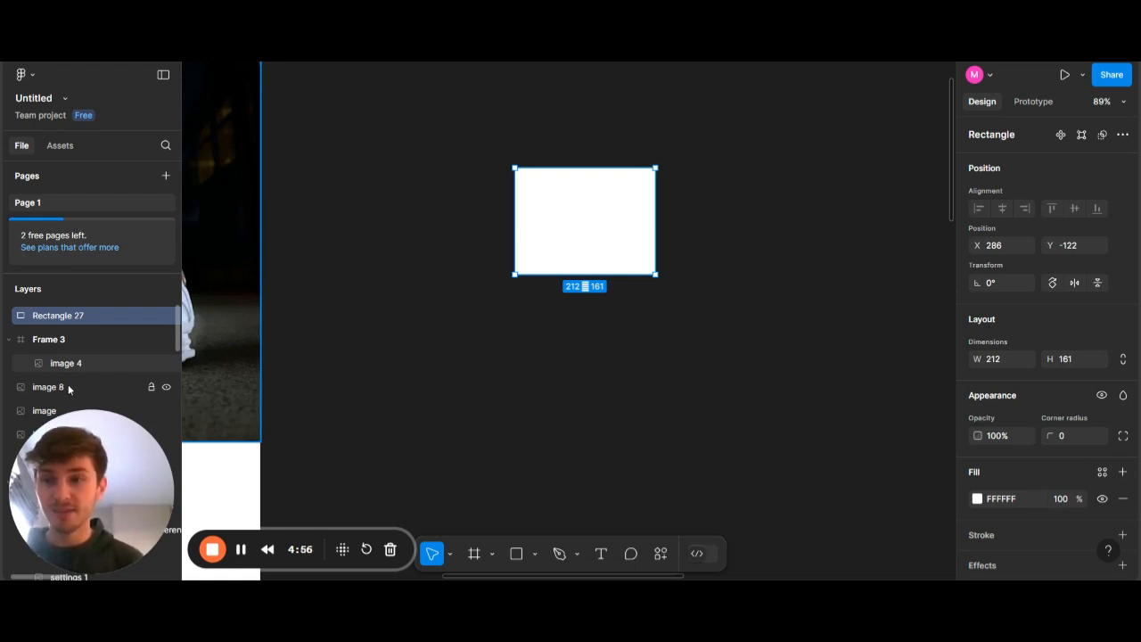
pyautogui.moveTo(580, 208); pyautogui.dragTo(585, 259)
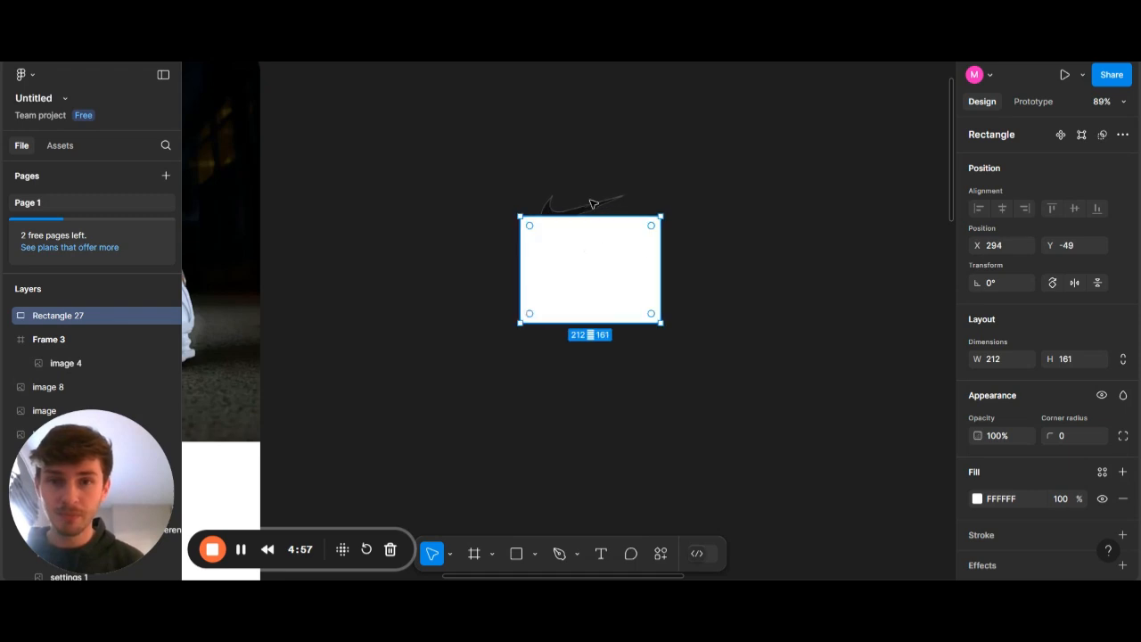
pyautogui.keyDown('shift'); pyautogui.click(591, 204); pyautogui.keyUp('shift')
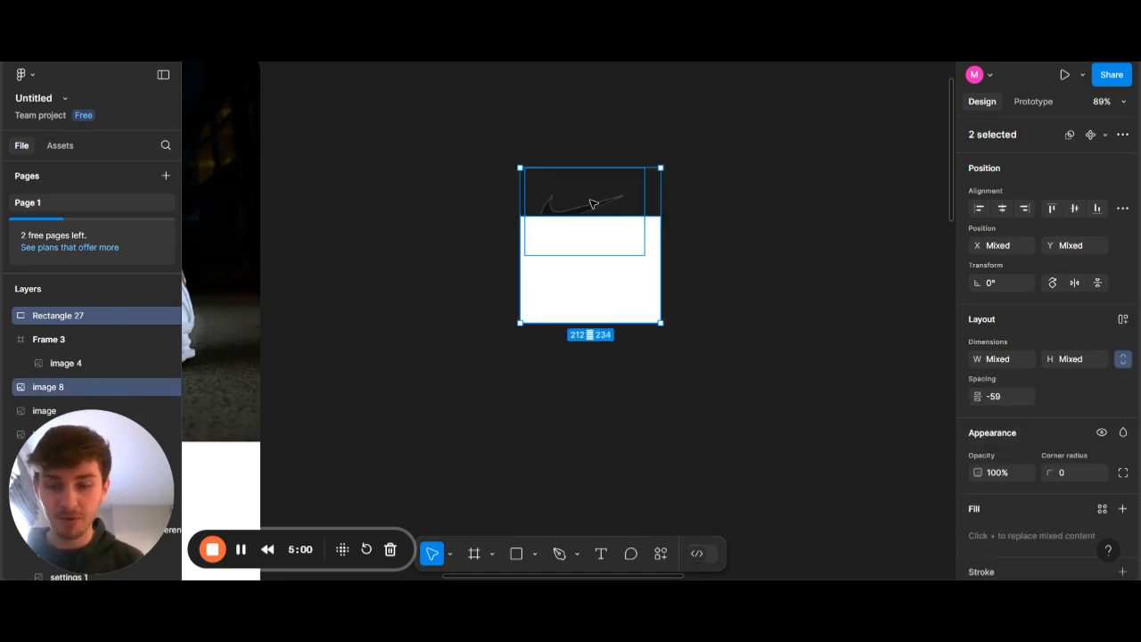
pyautogui.hotkey('ctrl', 'g')
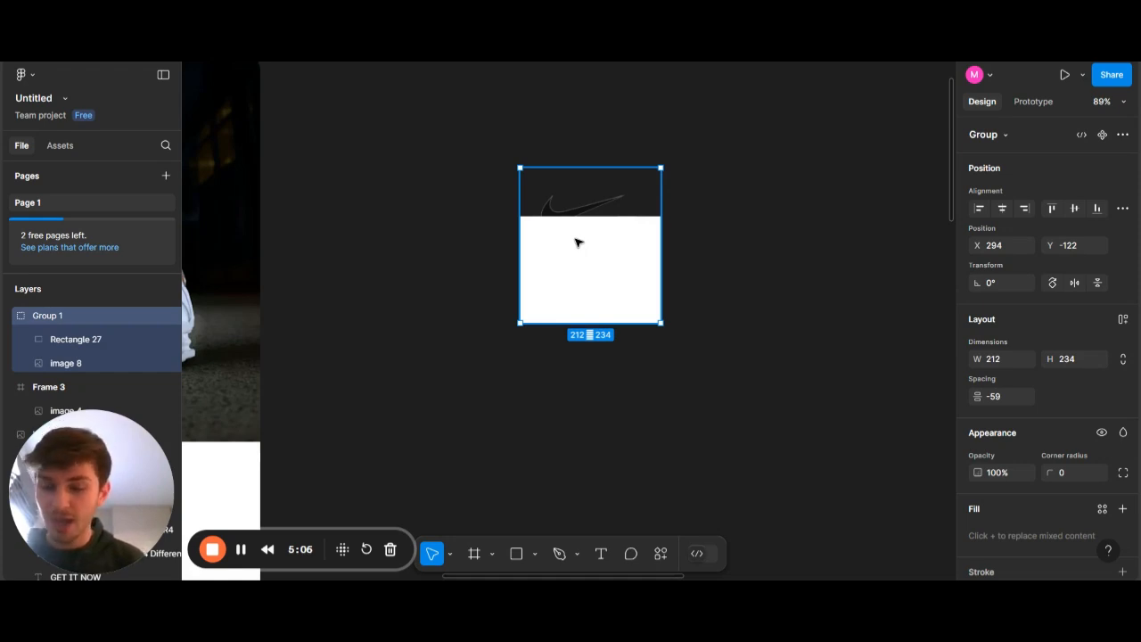
# Ungroup the rectangle and logo, and place the rectangle back over the logo at X 279, Y -135
pyautogui.hotkey('ctrl', 'shift', 'g')
pyautogui.moveTo(601, 294); pyautogui.dragTo(588, 228)
pyautogui.click(598, 283)
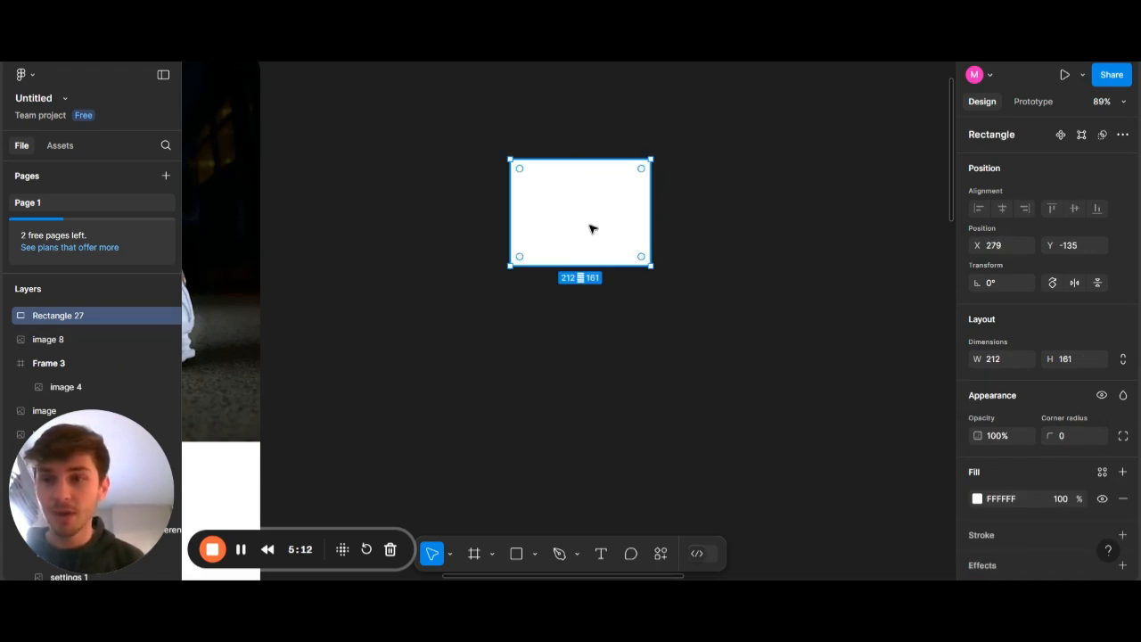
# Use the Nike logo image as a mask for the white rectangle to make a white logo
pyautogui.keyDown('shift'); pyautogui.click(63, 342); pyautogui.keyUp('shift')
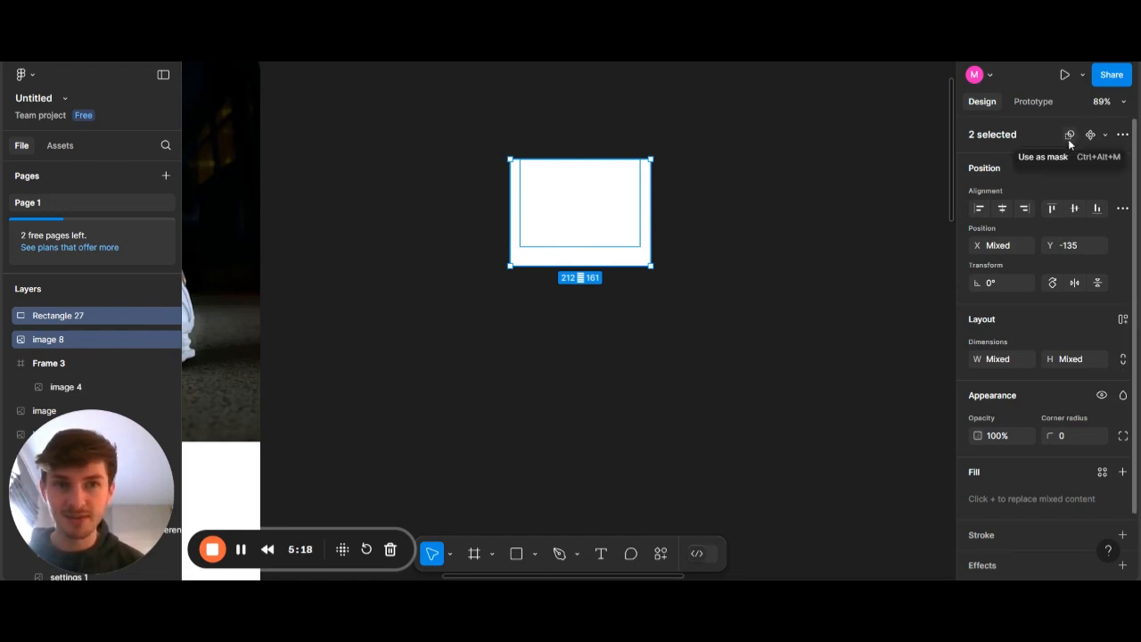
pyautogui.click(1122, 135)
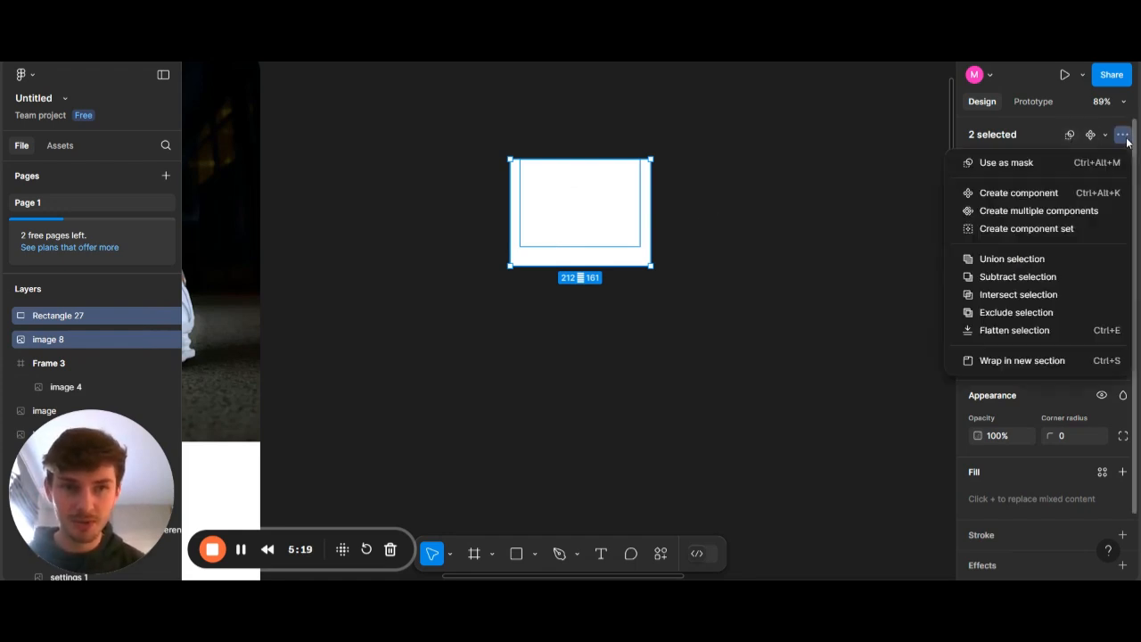
pyautogui.click(1028, 163)
pyautogui.hscroll(-3, 803, 242)
pyautogui.click(827, 235)
pyautogui.hscroll(-2, 826, 235)
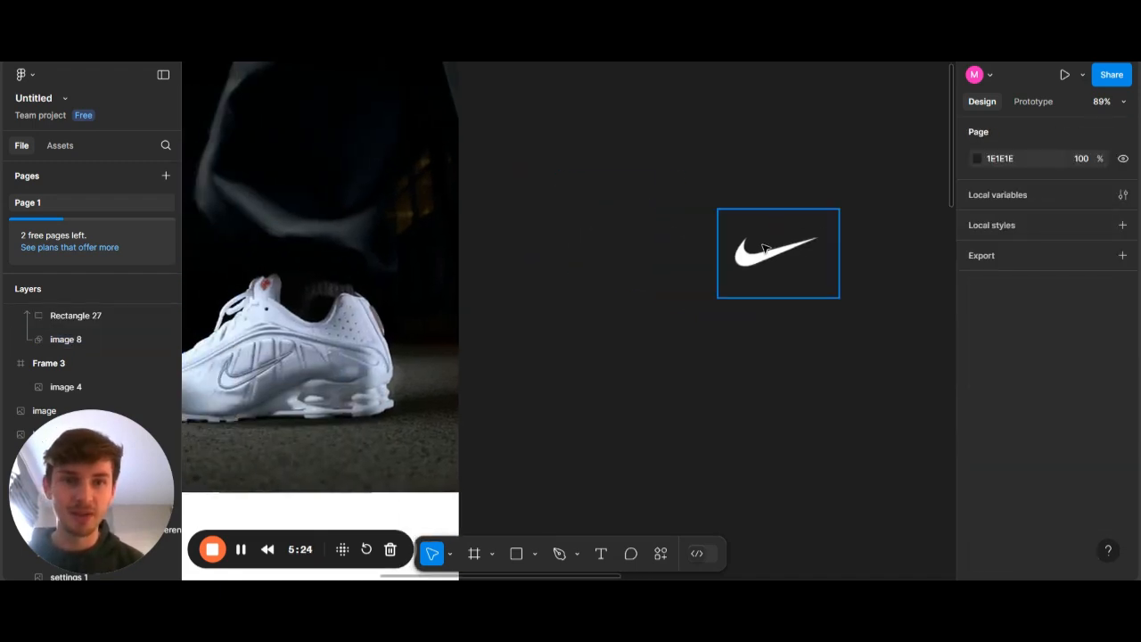
# Place the masked white logo inside Frame 3 above the shoe in the hero photo, at X 223, Y 9
pyautogui.click(763, 249)
pyautogui.scroll(-3, 763, 248)
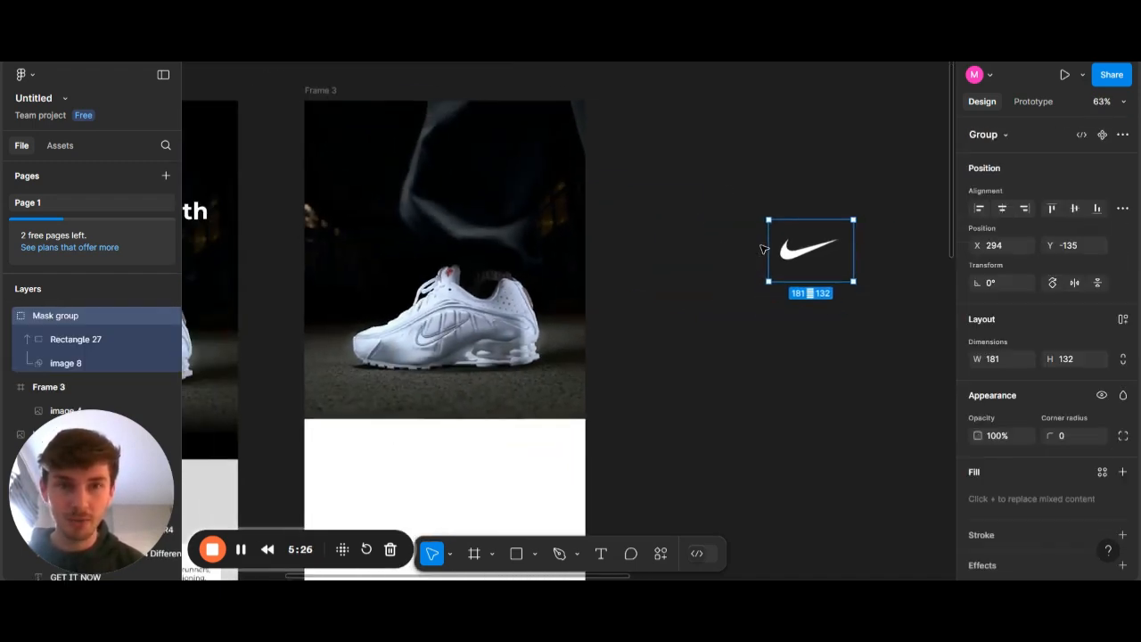
pyautogui.moveTo(763, 249); pyautogui.dragTo(442, 136)
pyautogui.hscroll(-4, 443, 136)
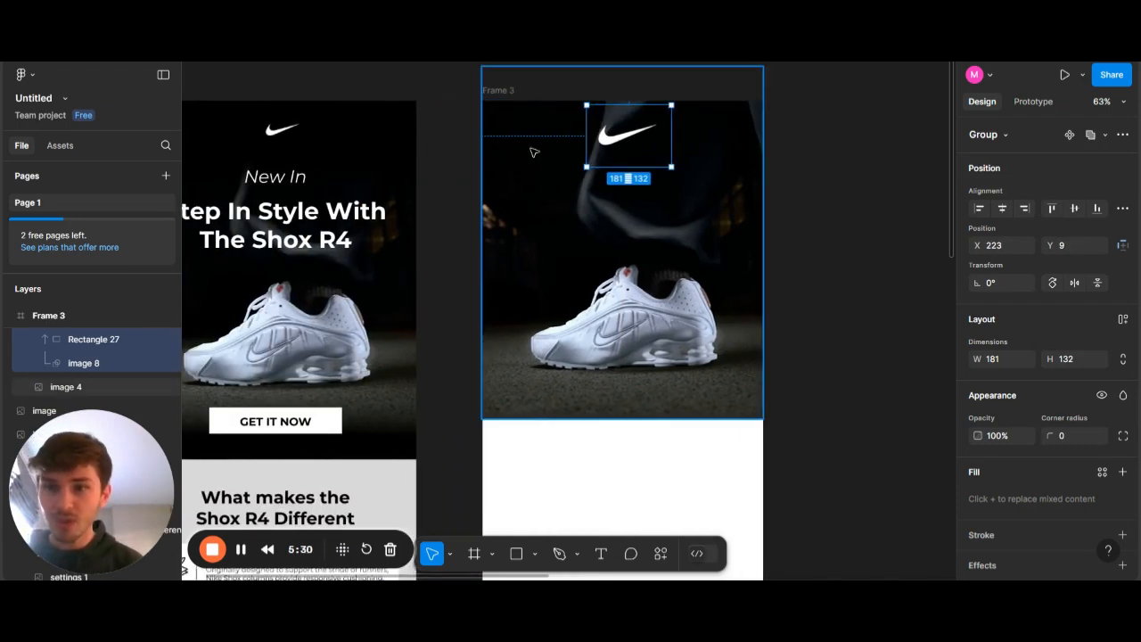
pyautogui.click(458, 98)
pyautogui.hscroll(-2, 401, 154)
pyautogui.scroll(1, 401, 154)
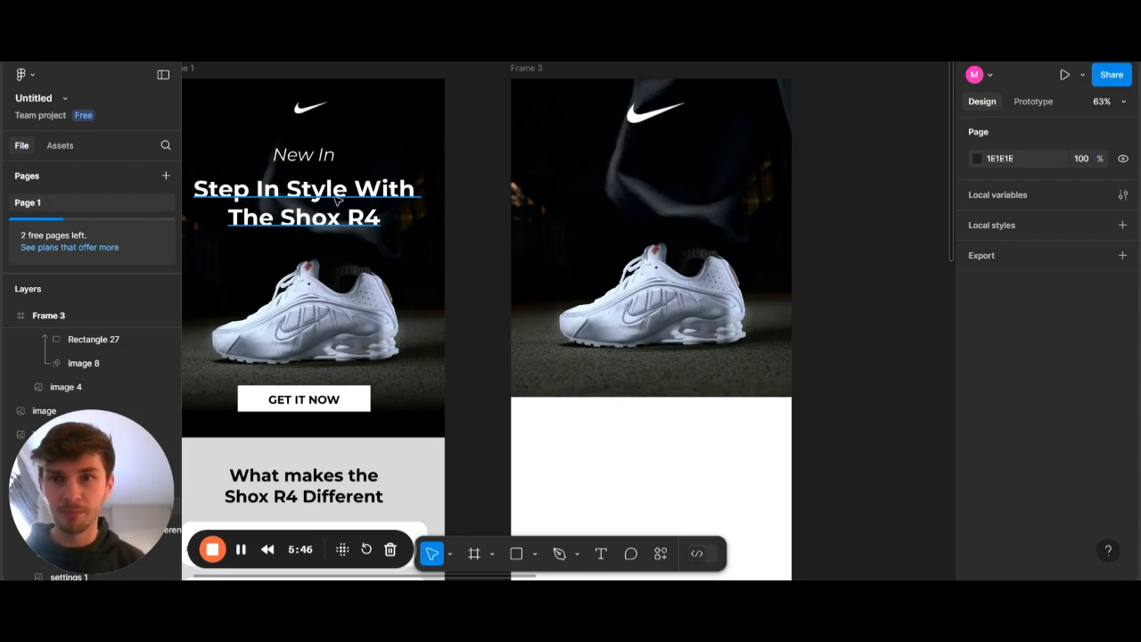
# Select the "Step In Style With The Shox R4" headline in the finished email and examine its typography settings
pyautogui.click(337, 200)
pyautogui.hscroll(2, 561, 260)
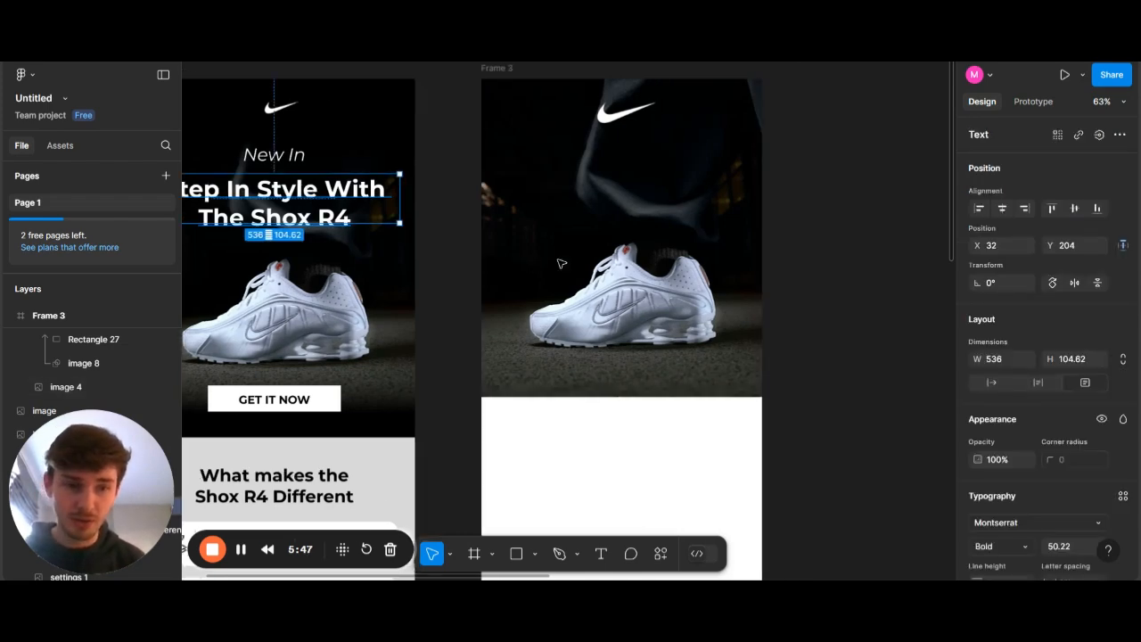
pyautogui.hscroll(-2, 560, 264)
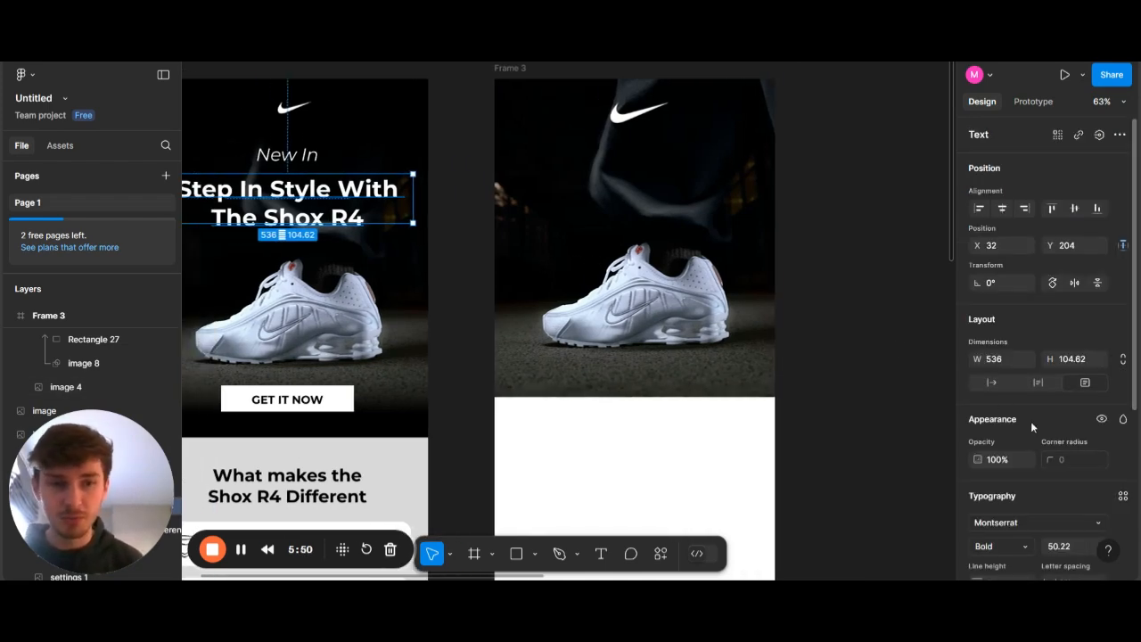
pyautogui.scroll(-4, 1055, 436)
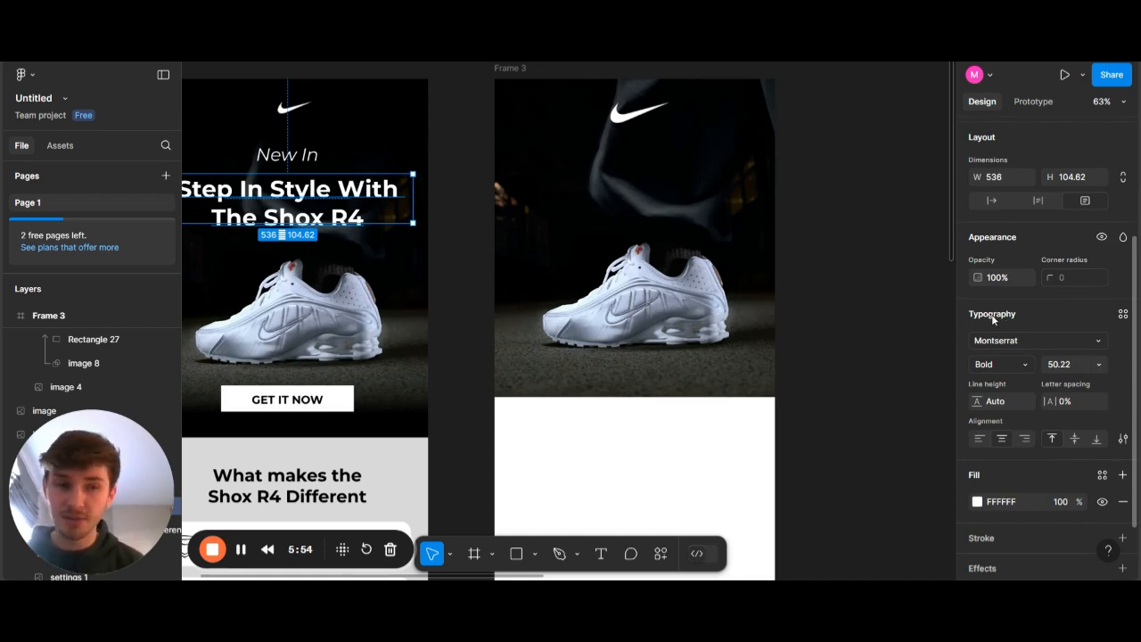
# Look through the headline's font list and font sources, and try the Arial CE font
pyautogui.click(1016, 340)
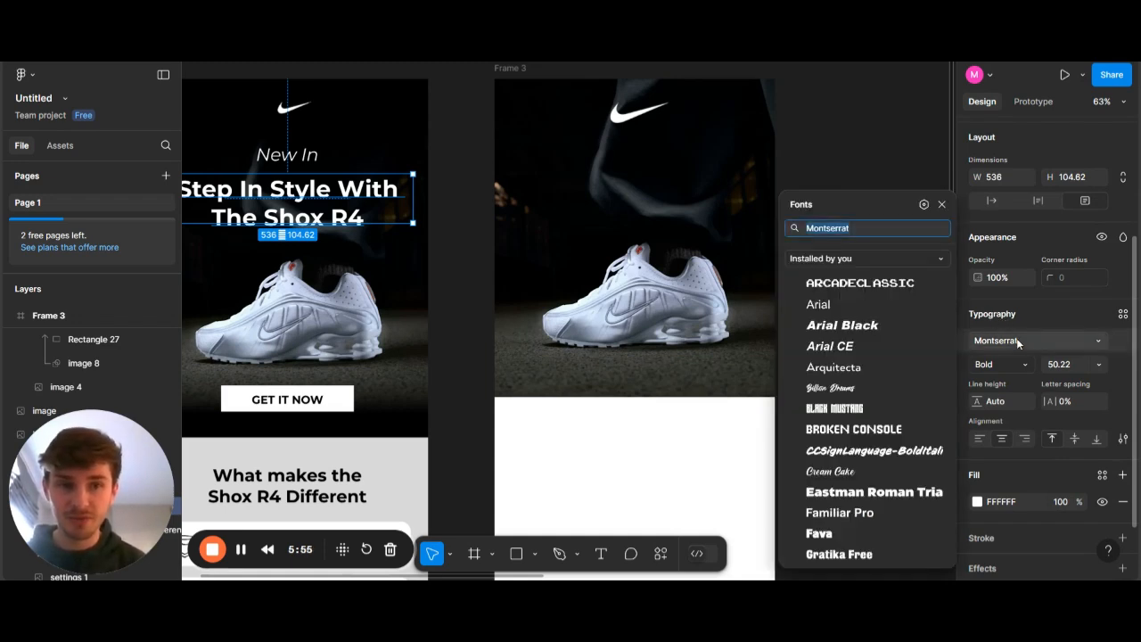
pyautogui.click(879, 259)
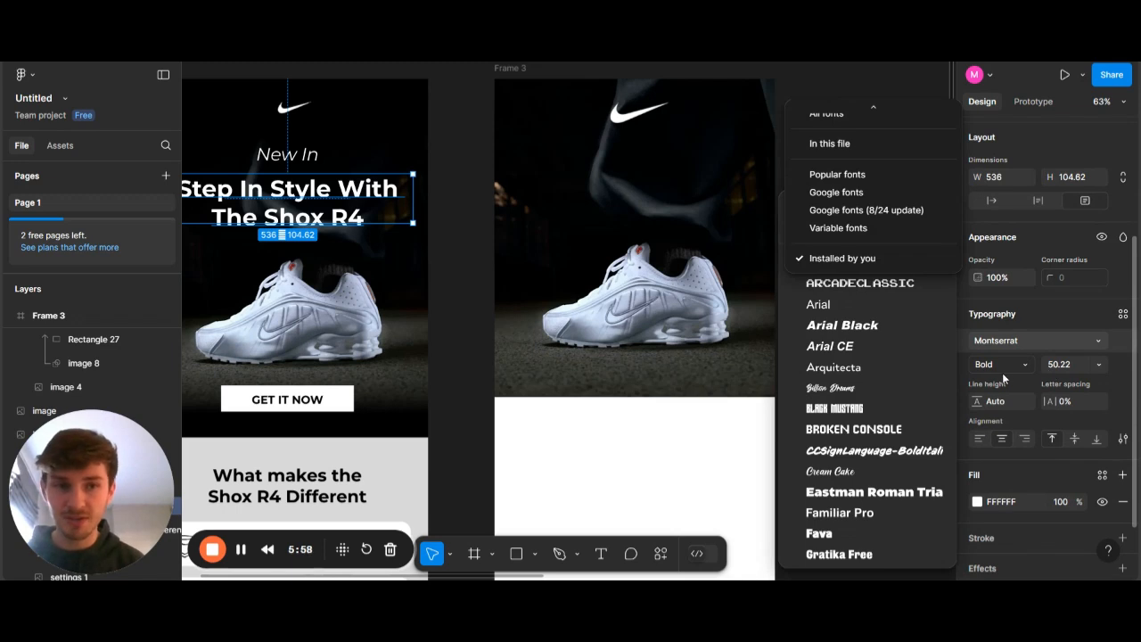
pyautogui.press('Escape')
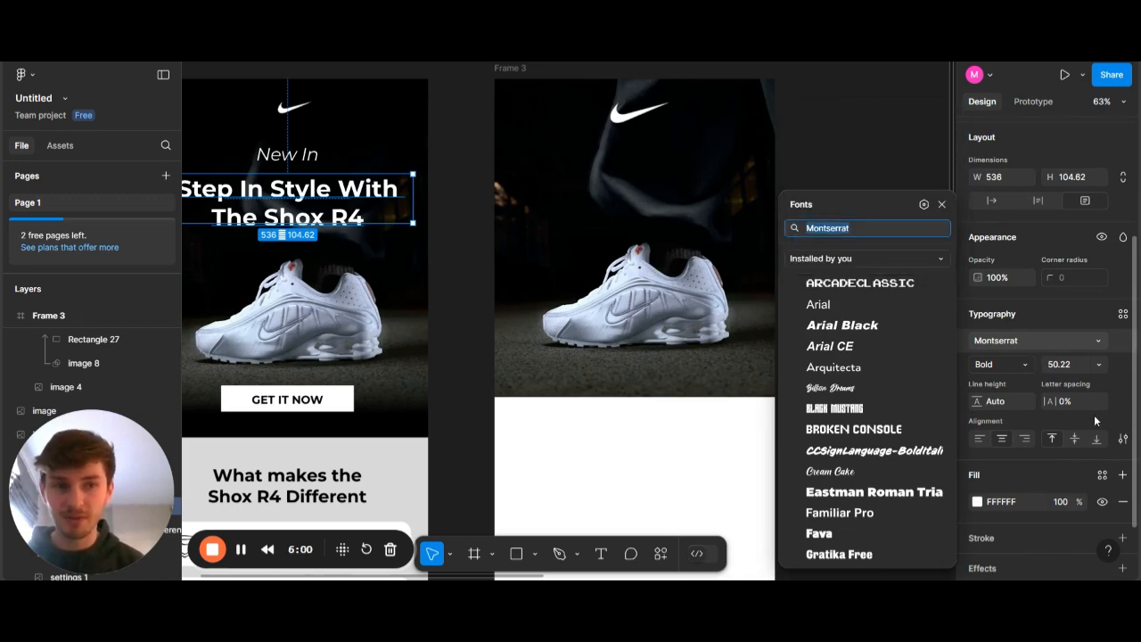
pyautogui.click(828, 346)
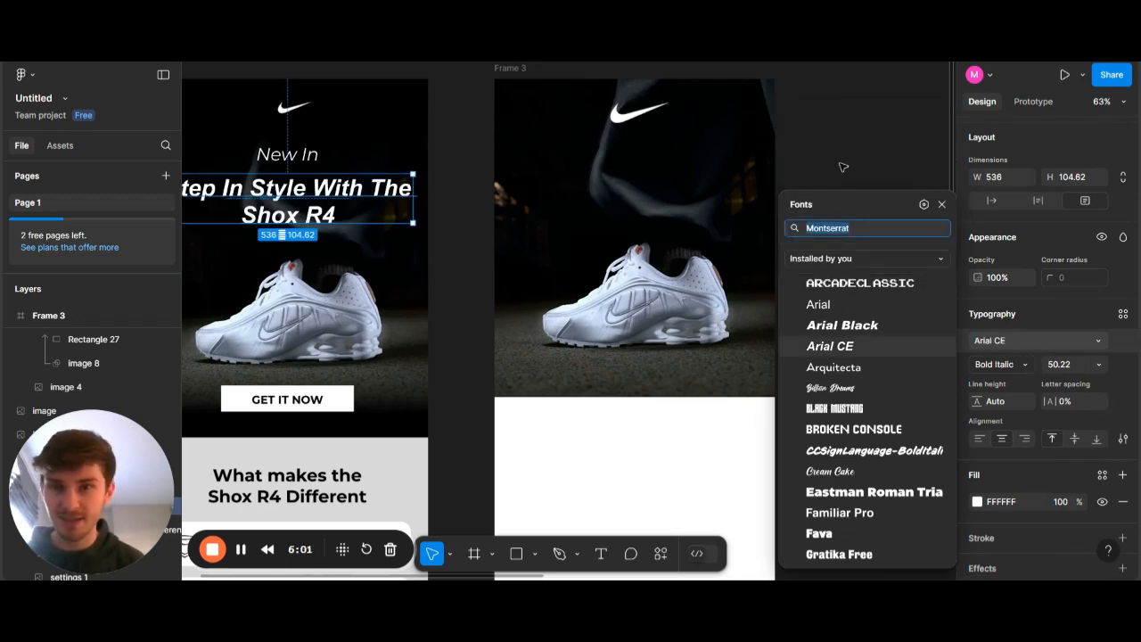
pyautogui.click(844, 167)
pyautogui.hscroll(-1, 843, 168)
# Copy the "New In" and "Step In Style With The Shox R4" texts from the finished email into Frame 3, beneath the logo
pyautogui.click(389, 199)
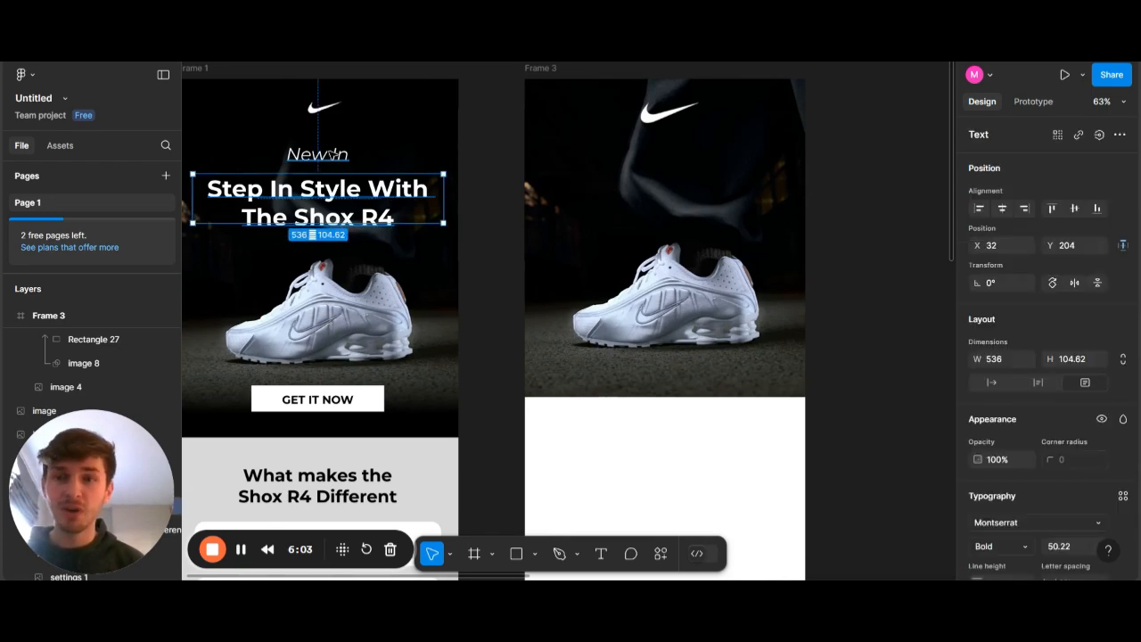
pyautogui.keyDown('shift'); pyautogui.click(332, 156); pyautogui.keyUp('shift')
pyautogui.moveTo(332, 157); pyautogui.dragTo(683, 167)
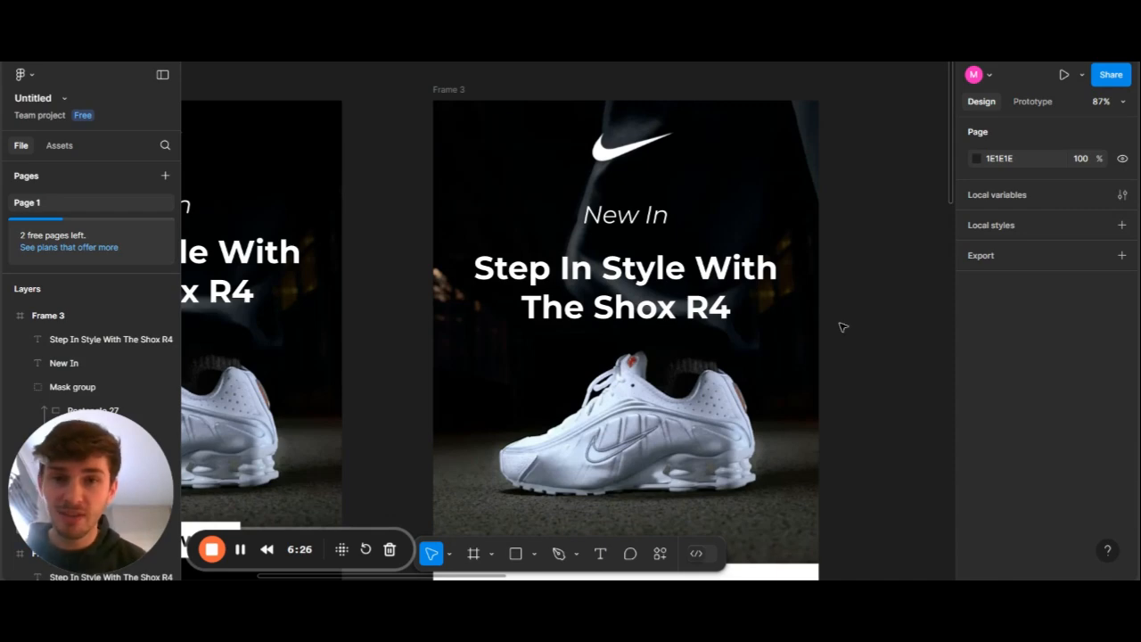
# Duplicate Frame 3 beside the original and keep only the hero photo in the copy
pyautogui.scroll(-5, 788, 286)
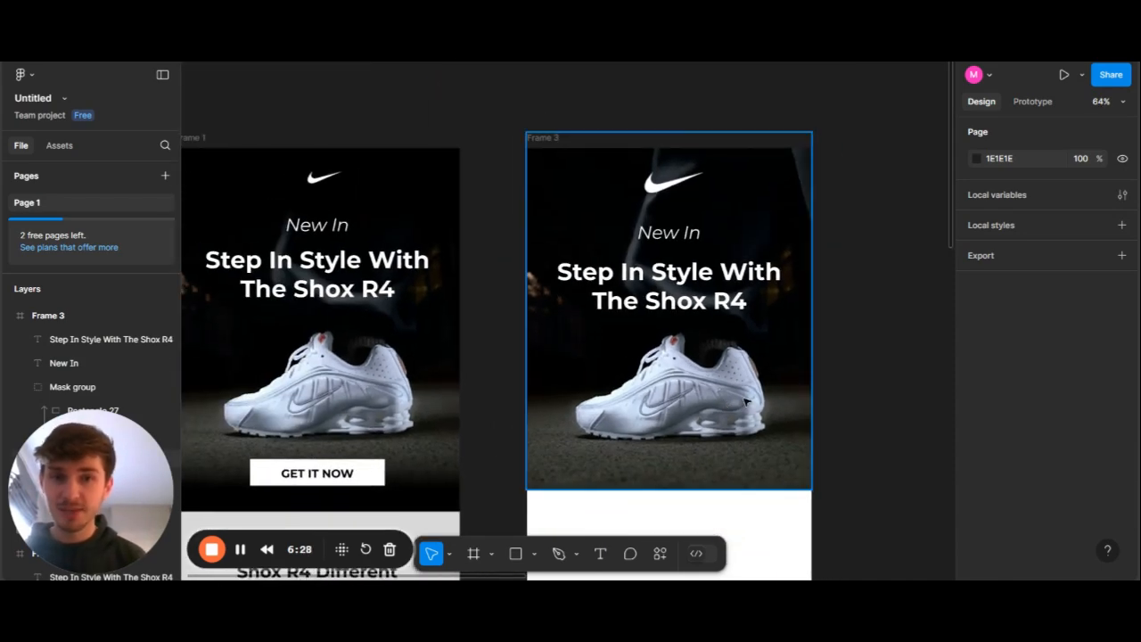
pyautogui.click(747, 403)
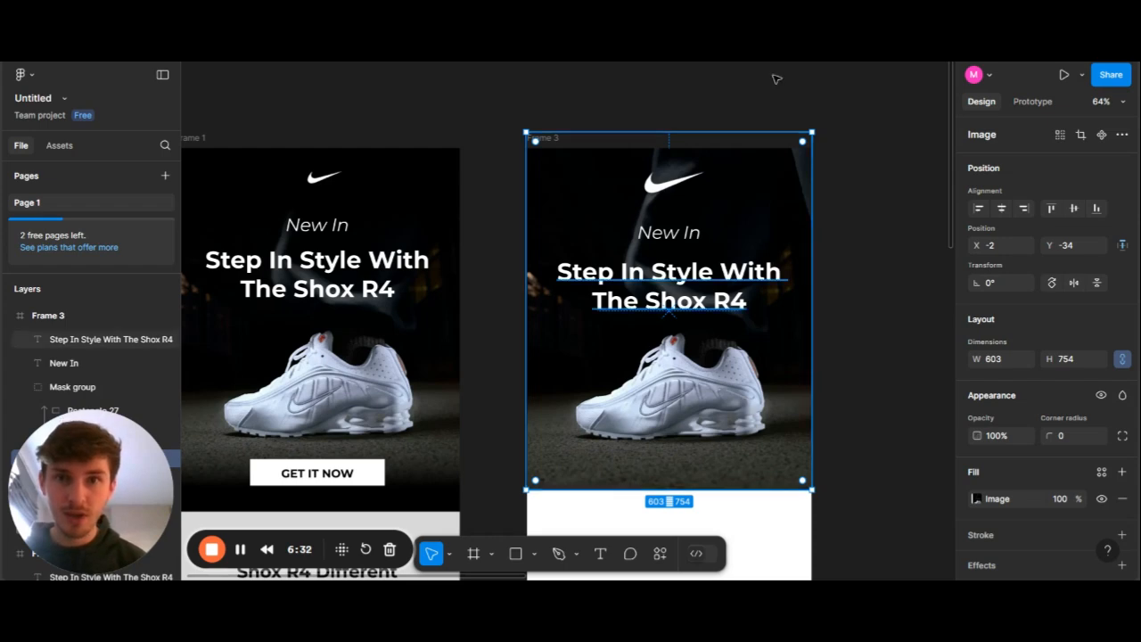
pyautogui.click(544, 139)
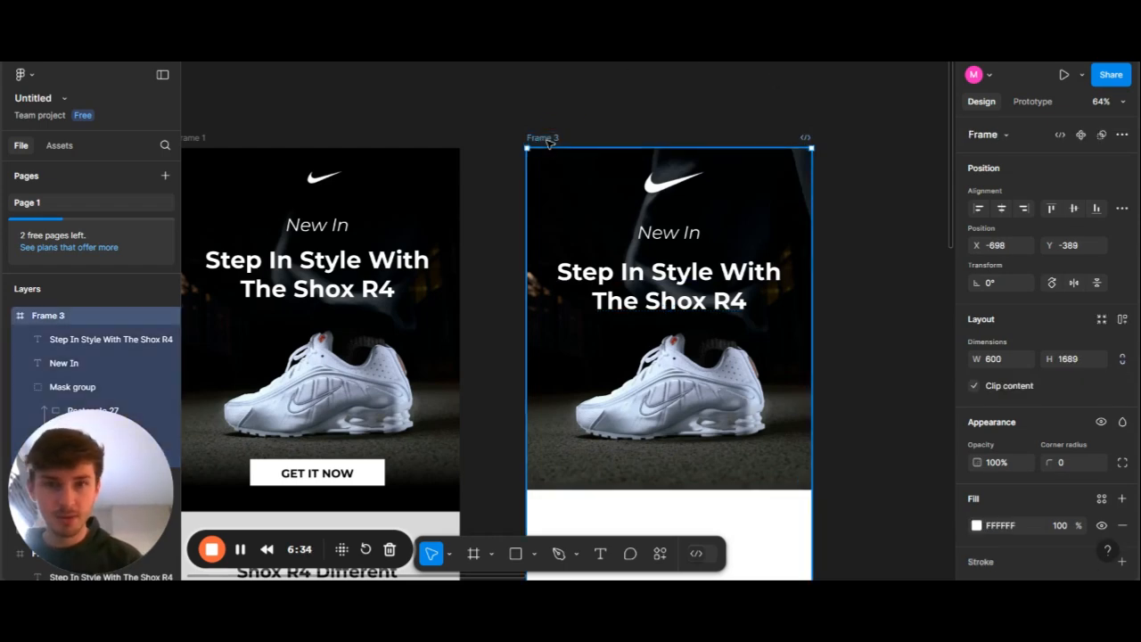
pyautogui.hotkey('ctrl', 'd')
pyautogui.hscroll(5, 548, 142)
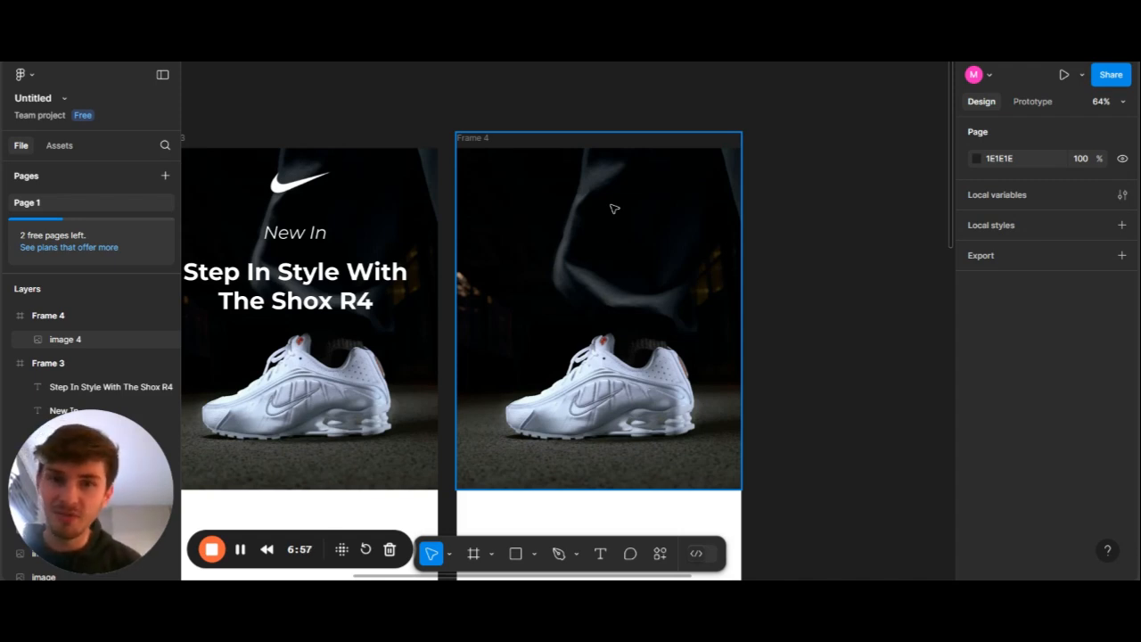
# Duplicate the hero photo in Frame 4 and change the lower copy's fill from image to a linear gradient
pyautogui.click(614, 209)
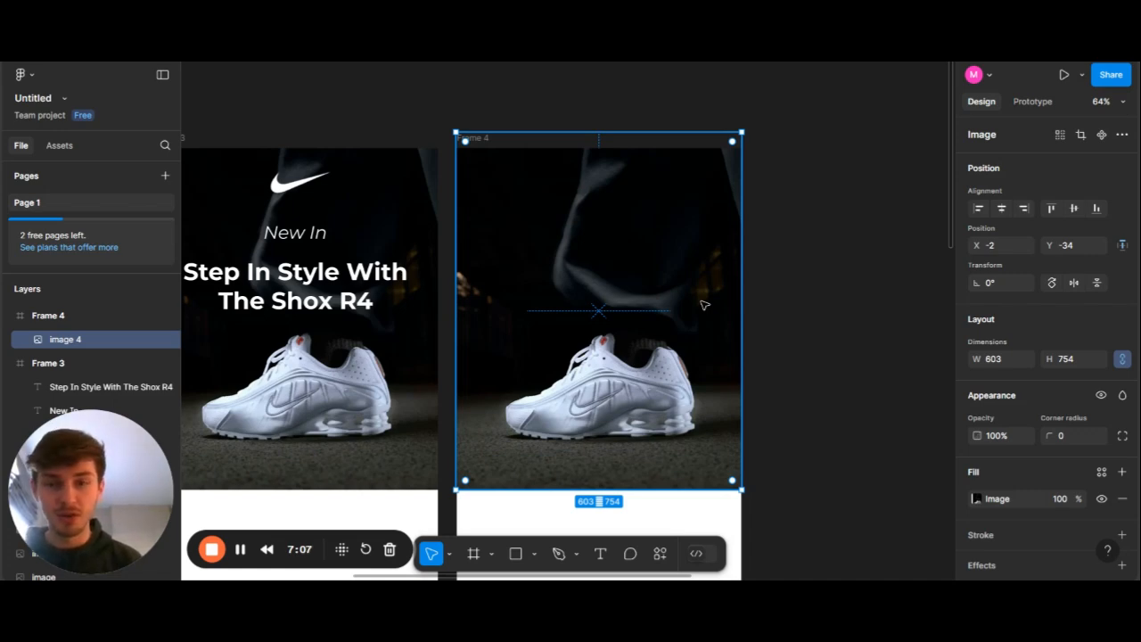
pyautogui.hotkey('ctrl', 'd')
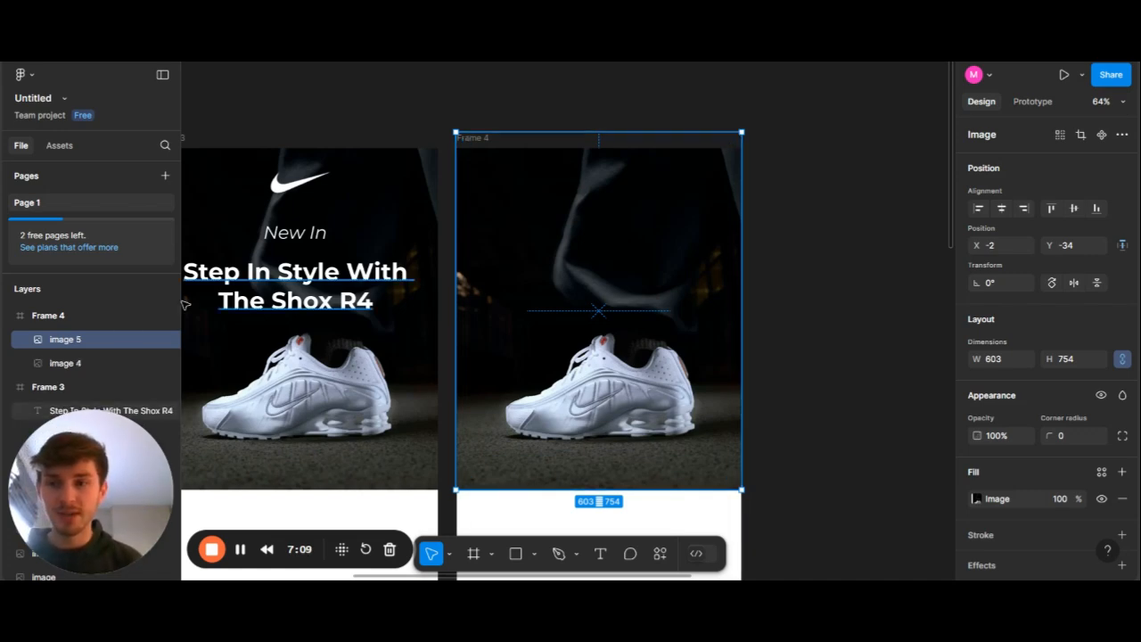
pyautogui.click(82, 363)
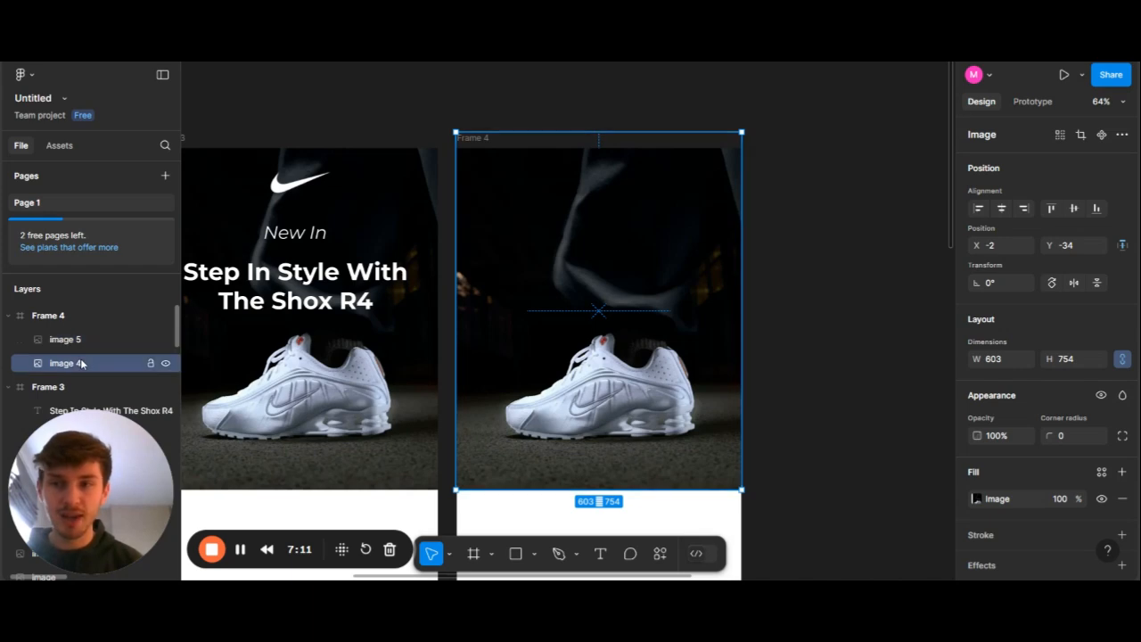
pyautogui.click(976, 499)
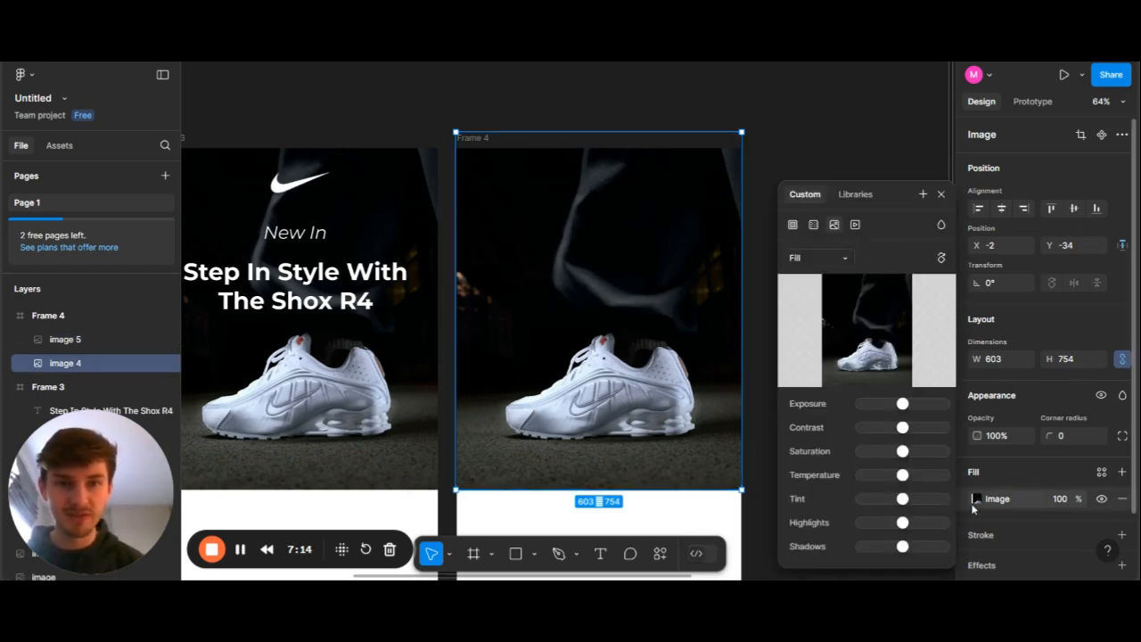
pyautogui.click(812, 224)
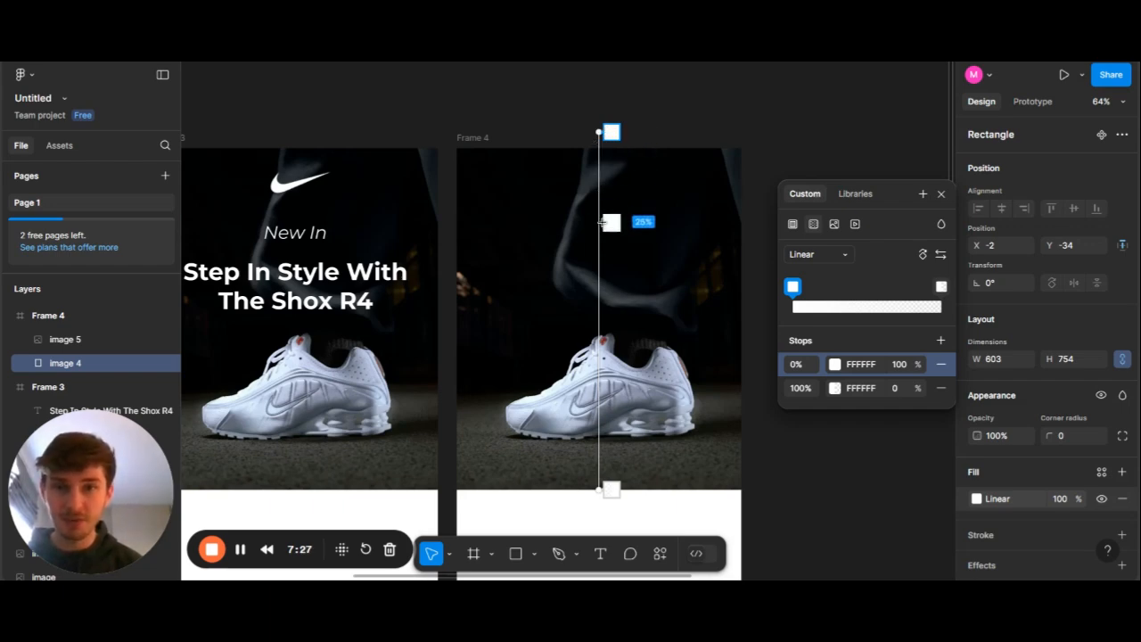
pyautogui.press('Escape')
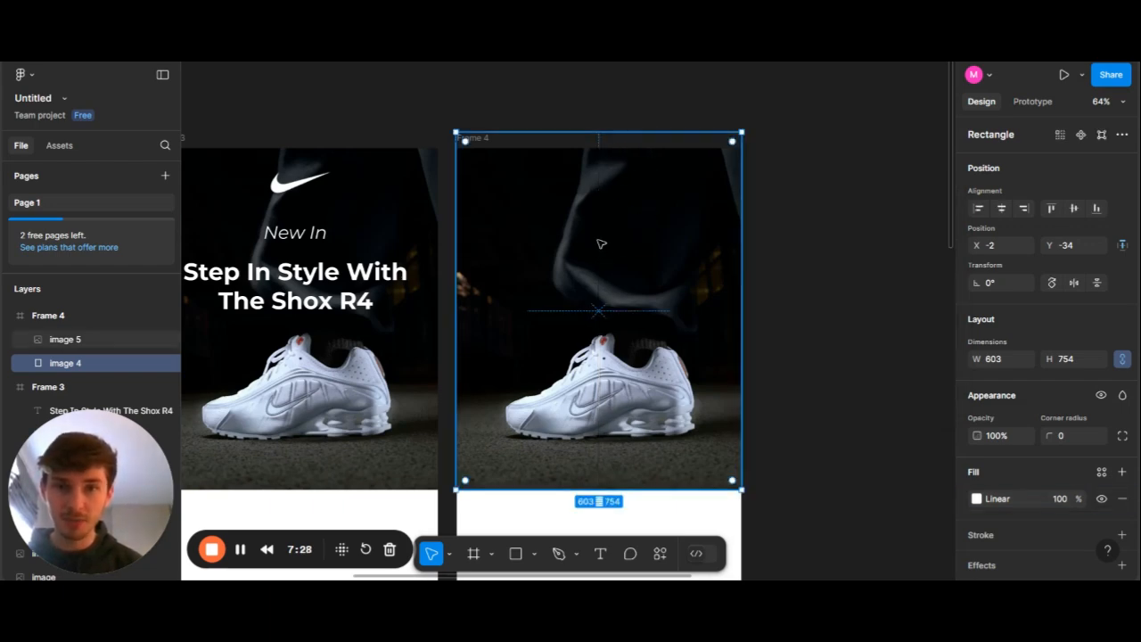
# Set the gradient's 0% stop to 0% opacity and add stops at 24% and 87%, both with 100% opacity
pyautogui.click(975, 498)
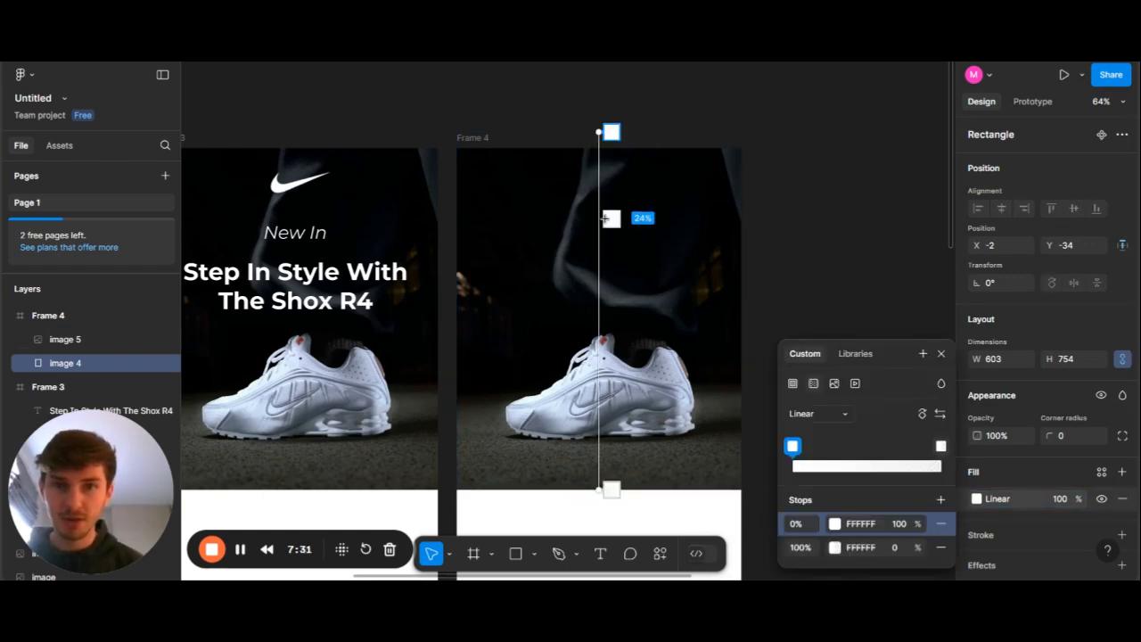
pyautogui.click(605, 218)
pyautogui.click(898, 526)
pyautogui.click(909, 503)
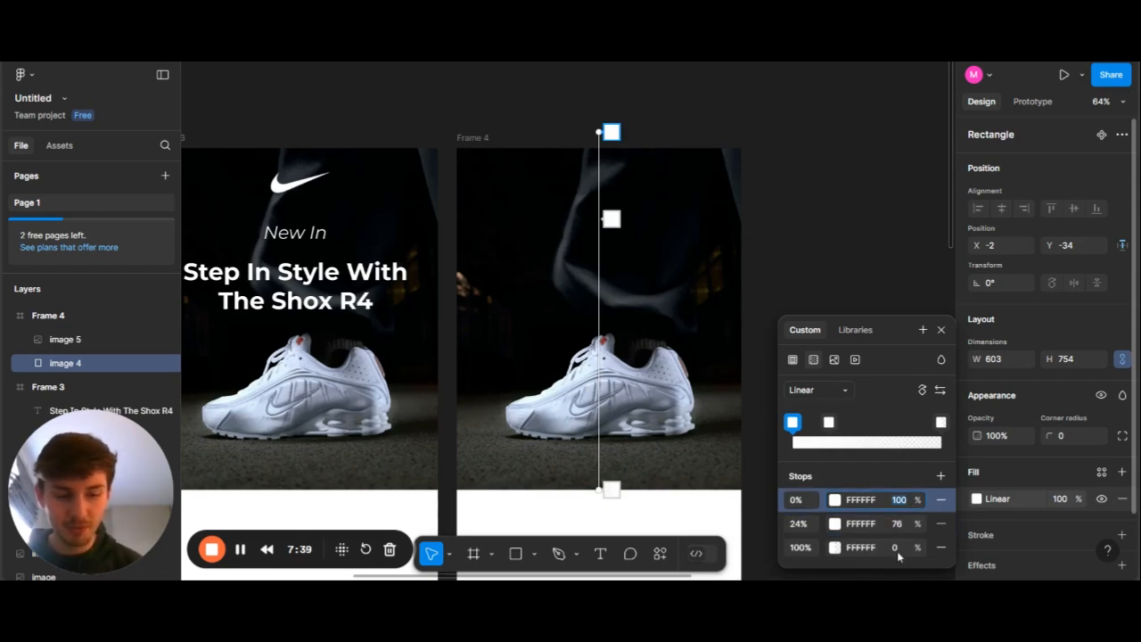
pyautogui.write('0')
pyautogui.press('Return')
pyautogui.click(896, 524)
pyautogui.write('100')
pyautogui.press('Return')
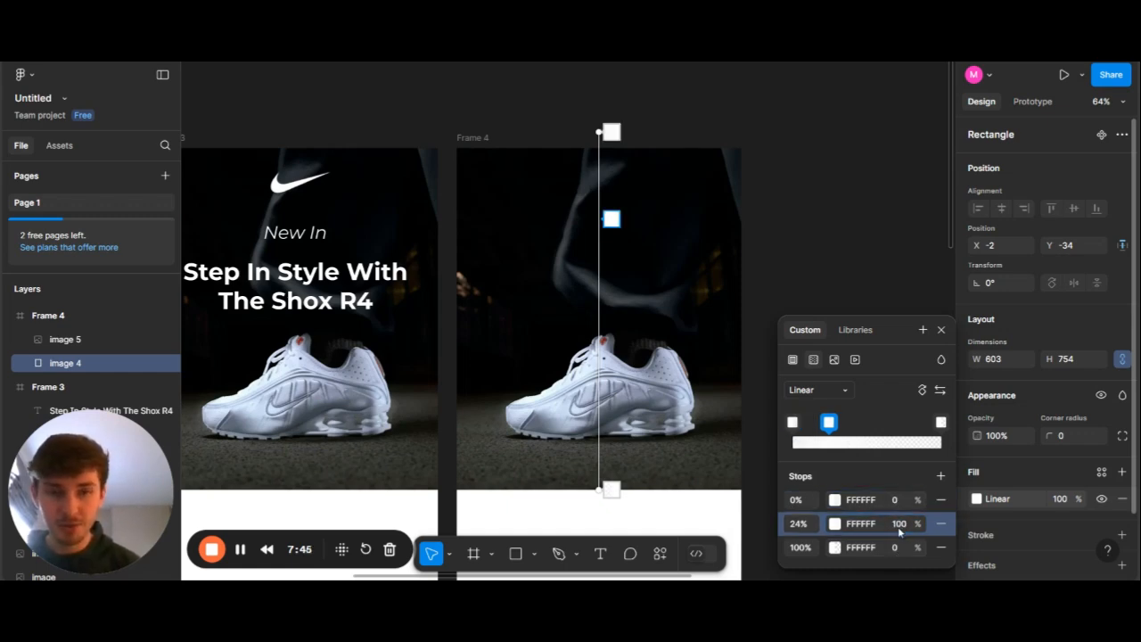
pyautogui.click(611, 443)
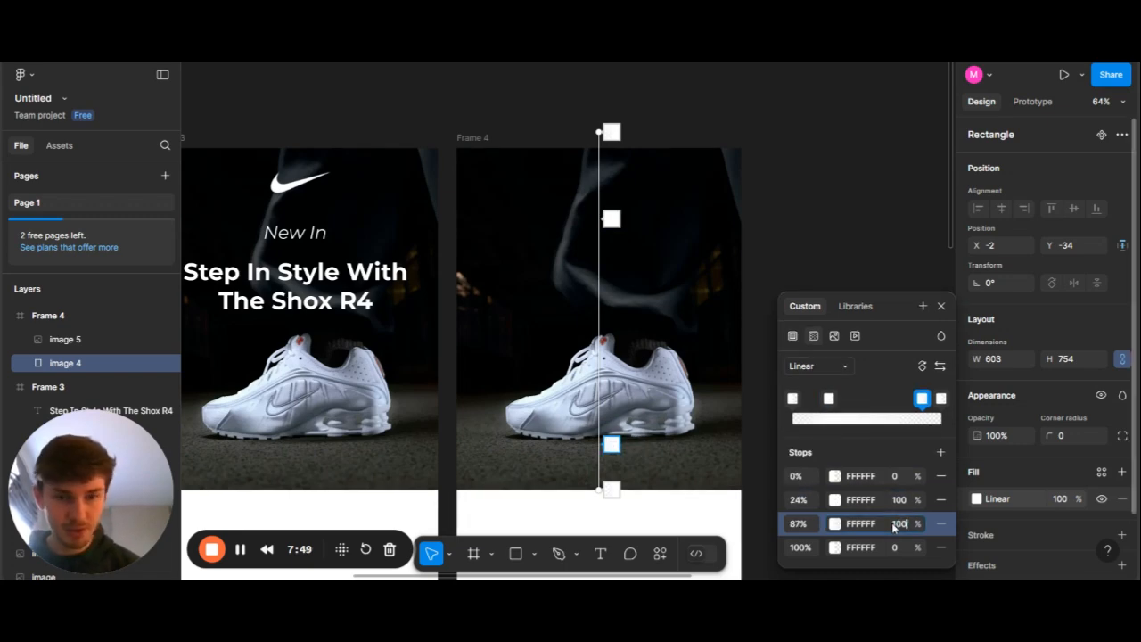
pyautogui.press('Escape')
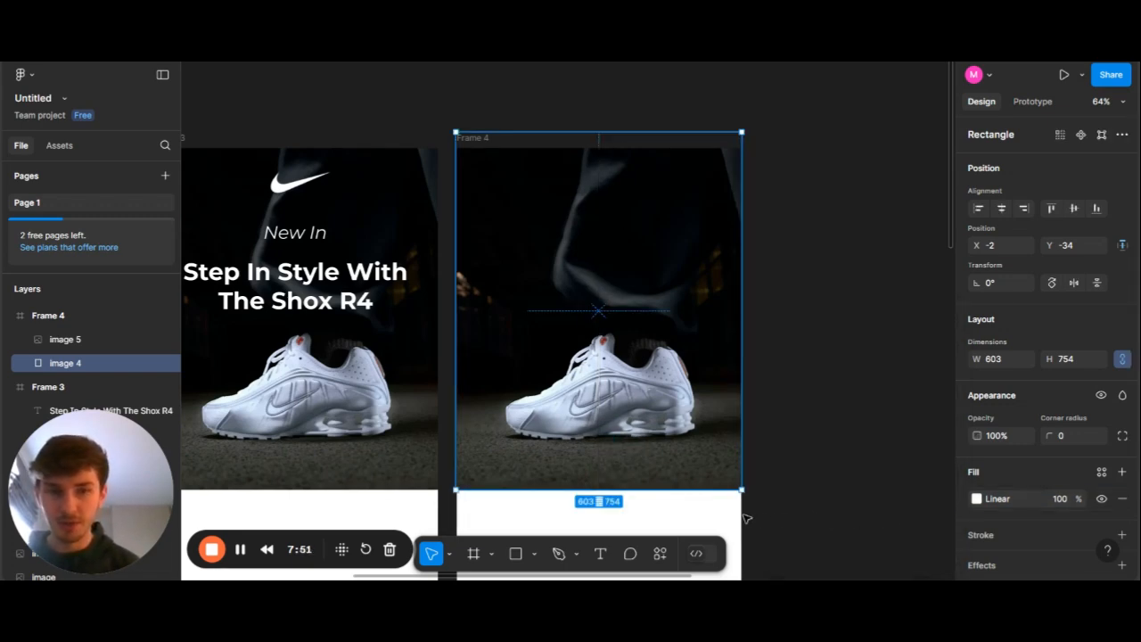
# Mask the hero photo in Frame 4 with the gradient rectangle beneath it
pyautogui.keyDown('shift'); pyautogui.click(116, 338); pyautogui.keyUp('shift')
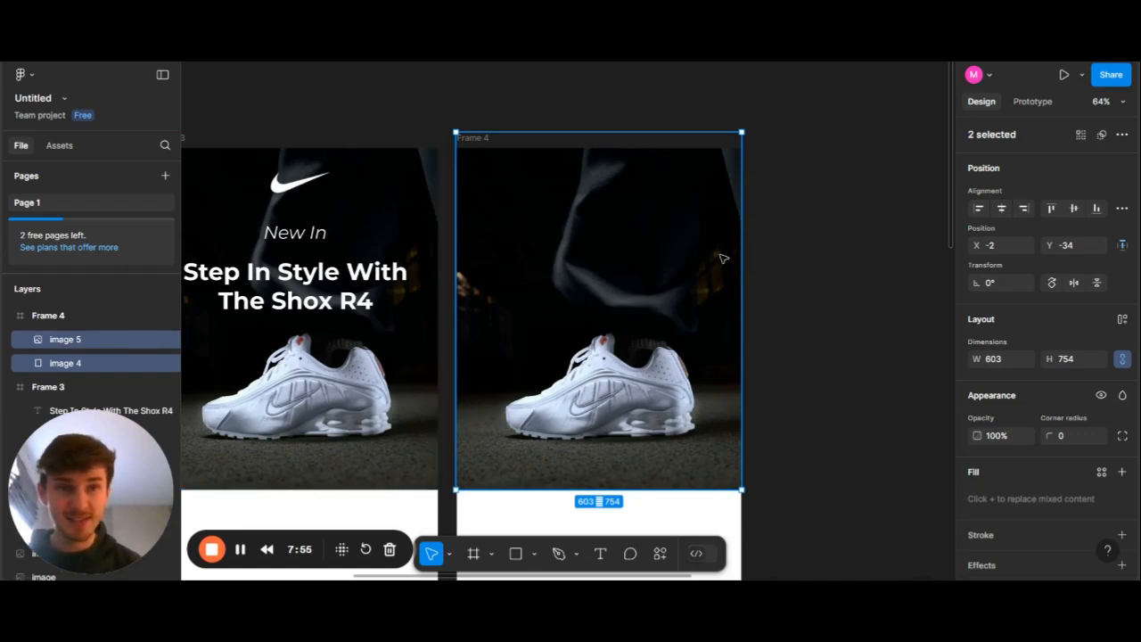
pyautogui.click(1103, 134)
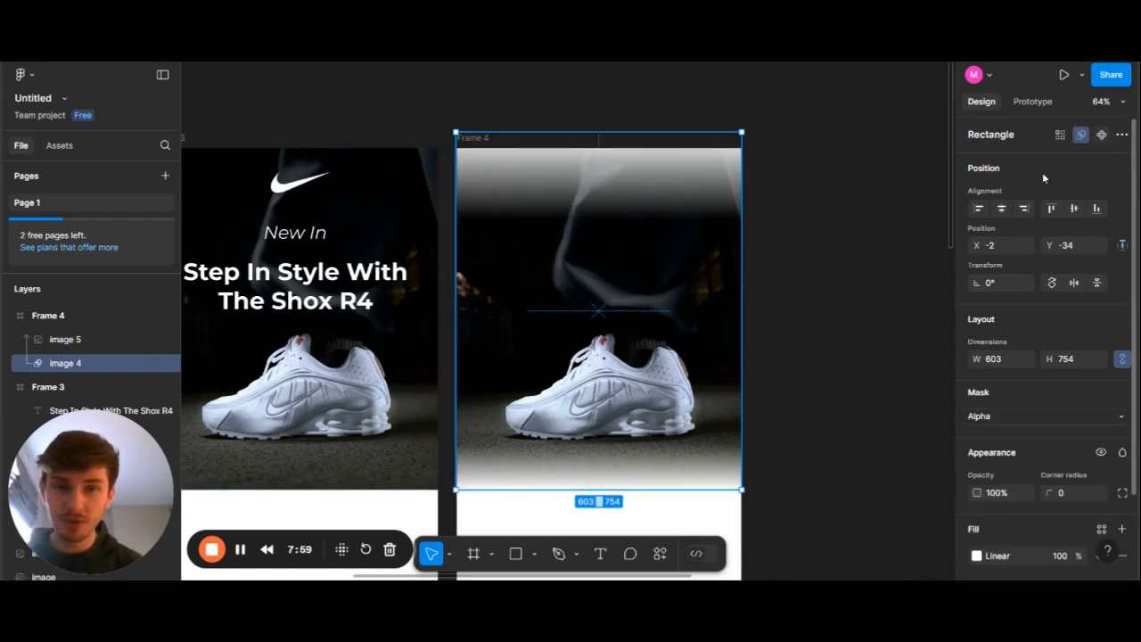
pyautogui.click(916, 257)
# Set Frame 4's background fill to black, 000000
pyautogui.hscroll(-1, 916, 256)
pyautogui.click(526, 144)
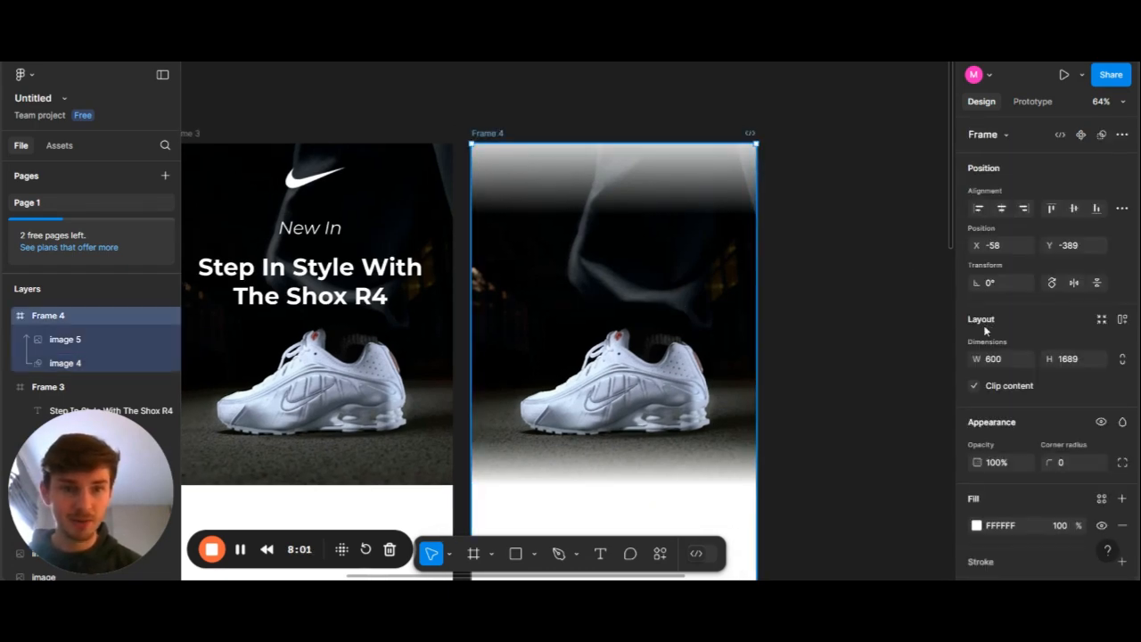
pyautogui.scroll(-1, 1041, 536)
pyautogui.click(1001, 513)
pyautogui.write('000000')
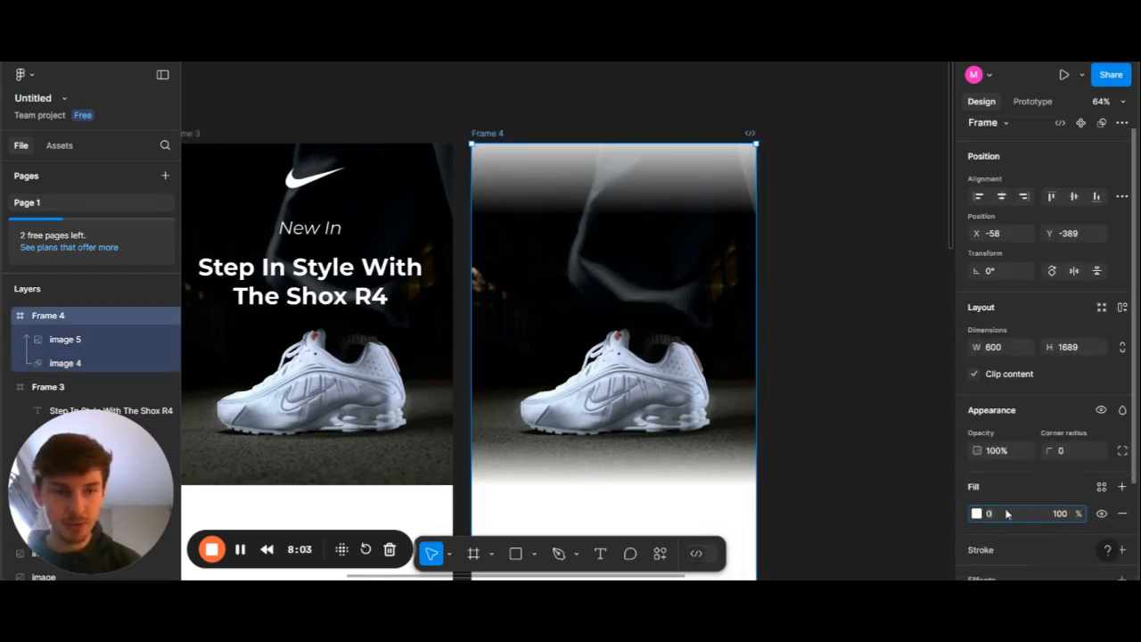
pyautogui.press('Return')
pyautogui.click(798, 477)
pyautogui.hscroll(-1, 796, 474)
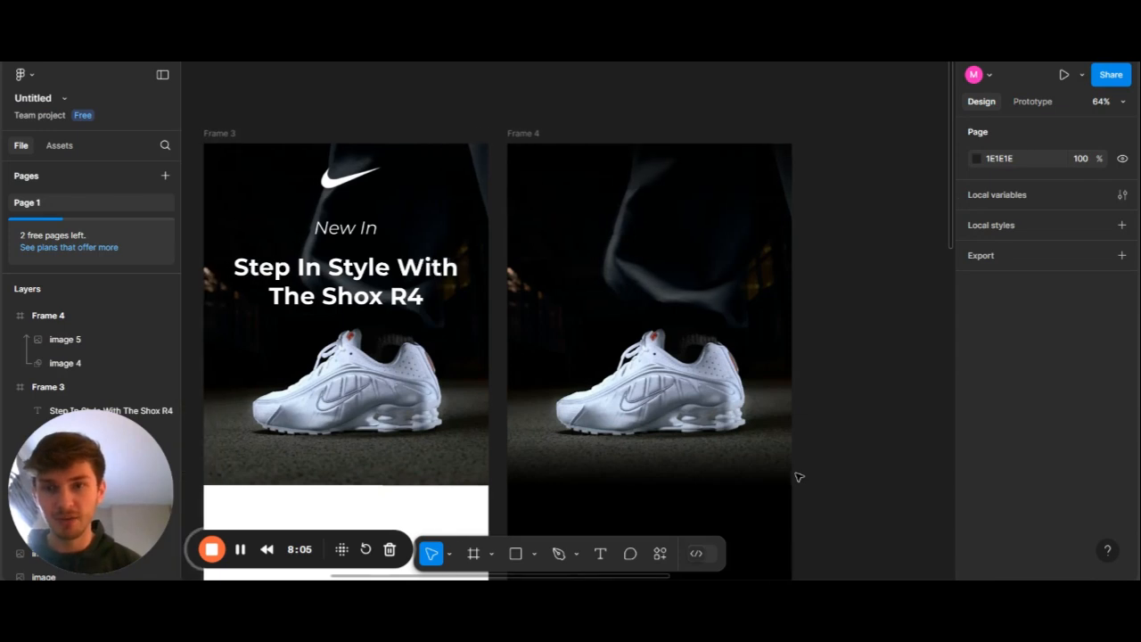
# Duplicate the white GET IT NOW button in Frame 1, including both its rectangle and its label
pyautogui.scroll(-2, 567, 401)
pyautogui.hscroll(-2, 567, 401)
pyautogui.scroll(-3, 567, 401)
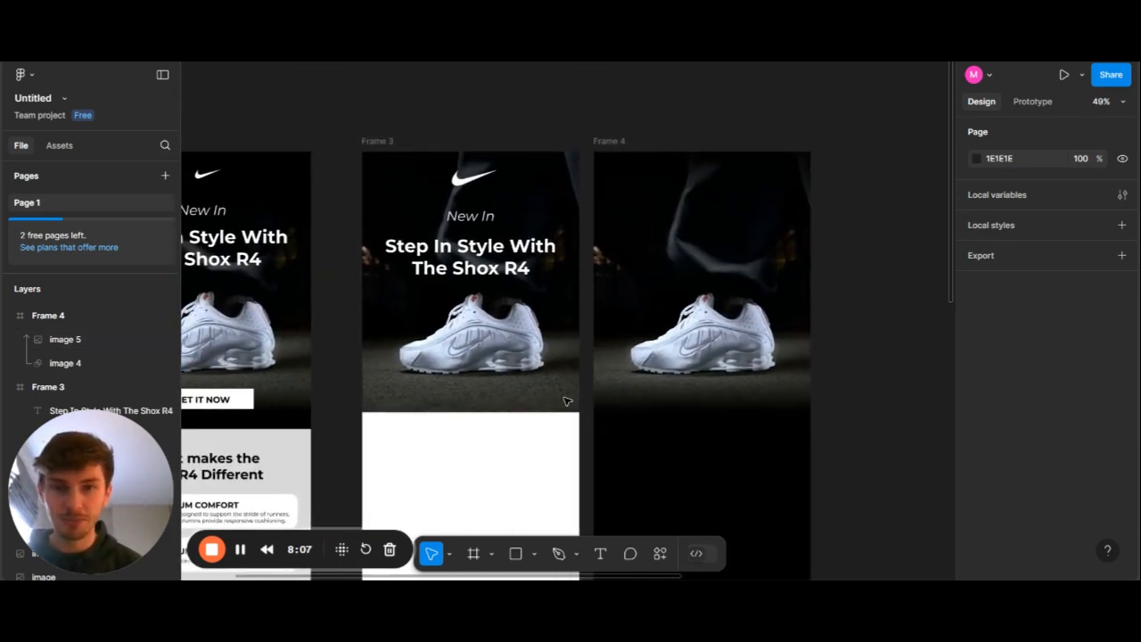
pyautogui.hscroll(-2, 567, 401)
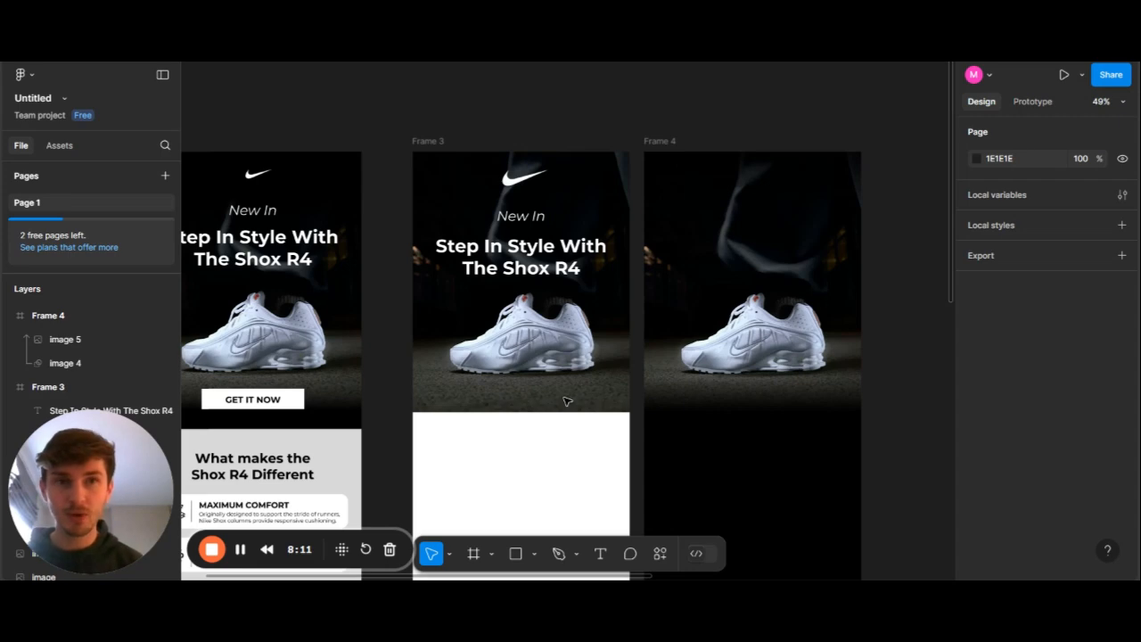
pyautogui.hscroll(-5, 567, 401)
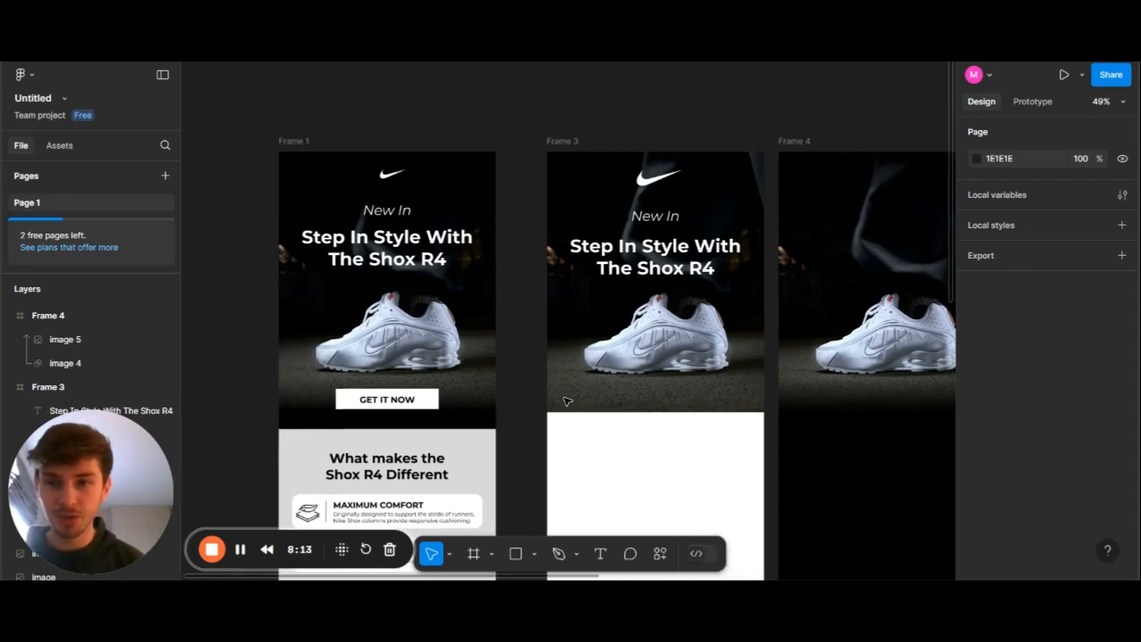
pyautogui.scroll(3, 437, 404)
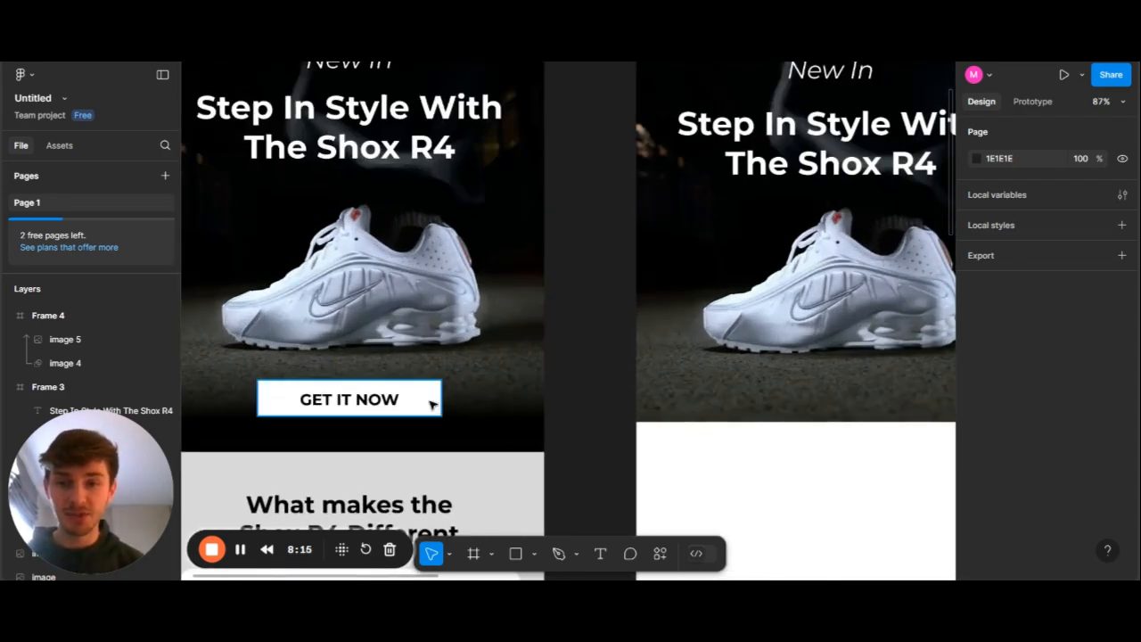
pyautogui.click(436, 402)
pyautogui.hscroll(4, 560, 412)
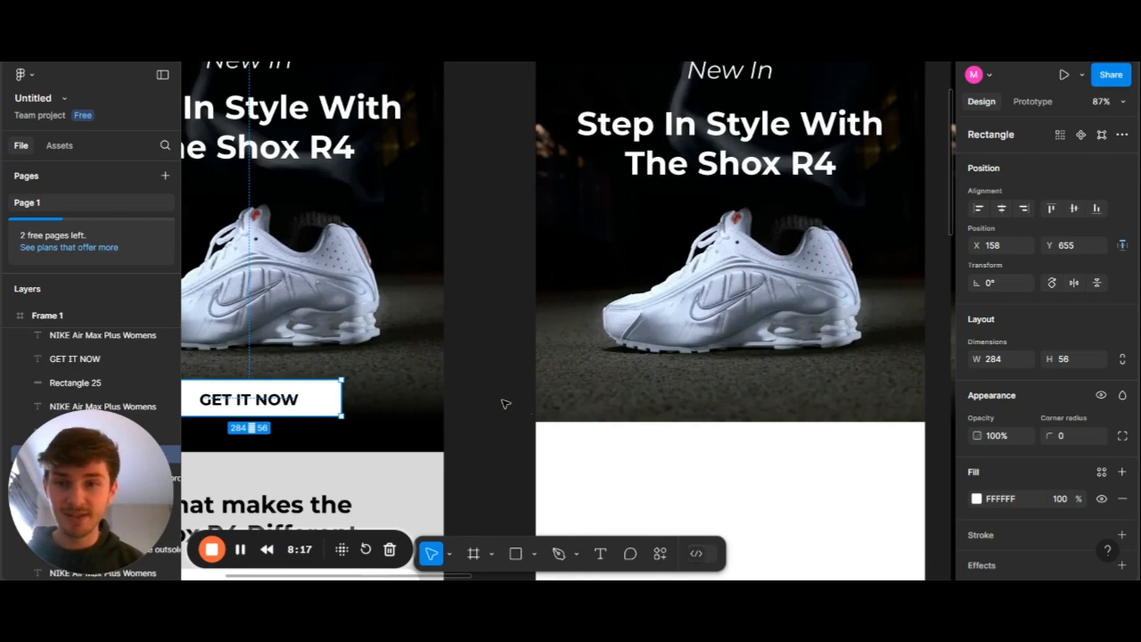
pyautogui.hscroll(-3, 508, 402)
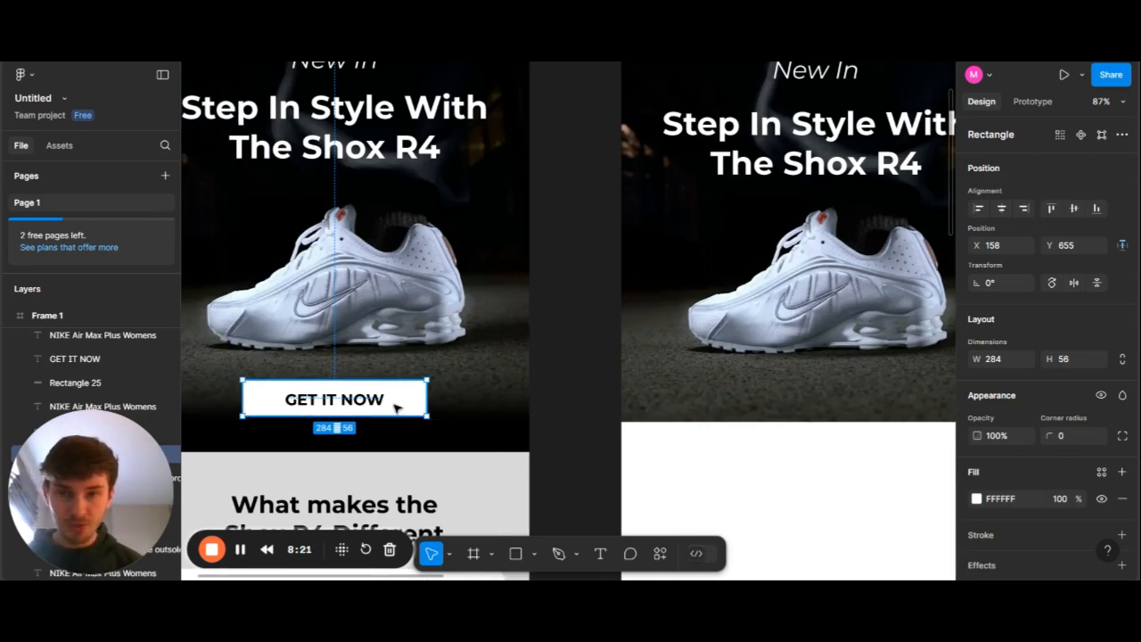
pyautogui.keyDown('shift'); pyautogui.click(335, 408); pyautogui.keyUp('shift')
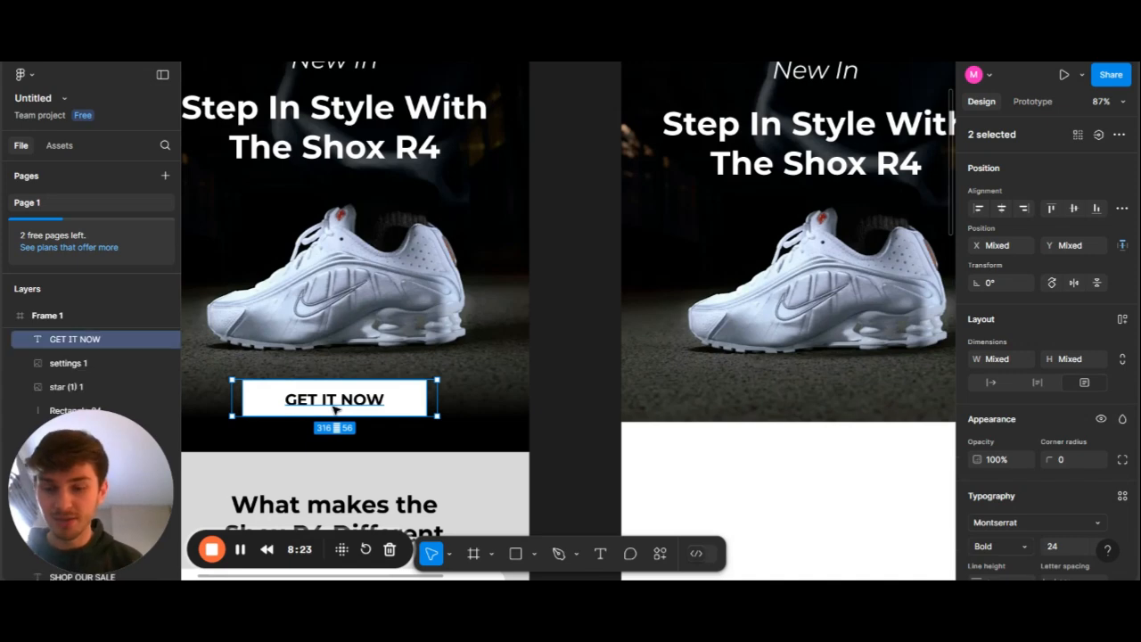
pyautogui.hotkey('ctrl', 'd')
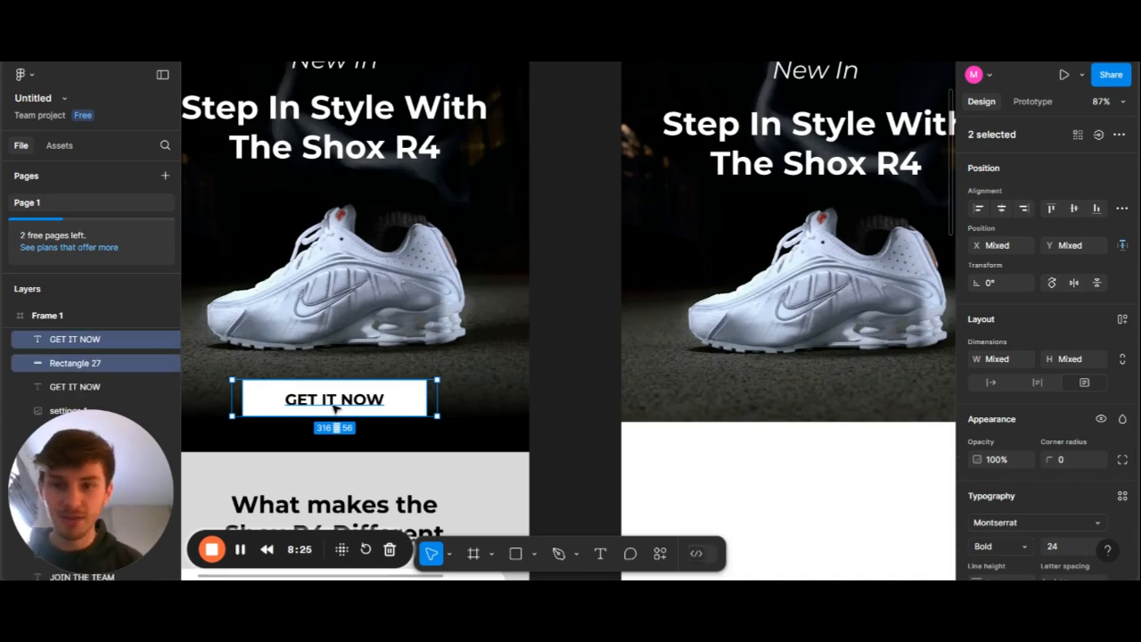
# Move the duplicated GET IT NOW button into Frame 3, centred just beneath the shoe
pyautogui.moveTo(335, 408); pyautogui.dragTo(832, 381)
pyautogui.hscroll(3, 832, 381)
pyautogui.moveTo(586, 378); pyautogui.dragTo(571, 380)
pyautogui.scroll(-3, 571, 381)
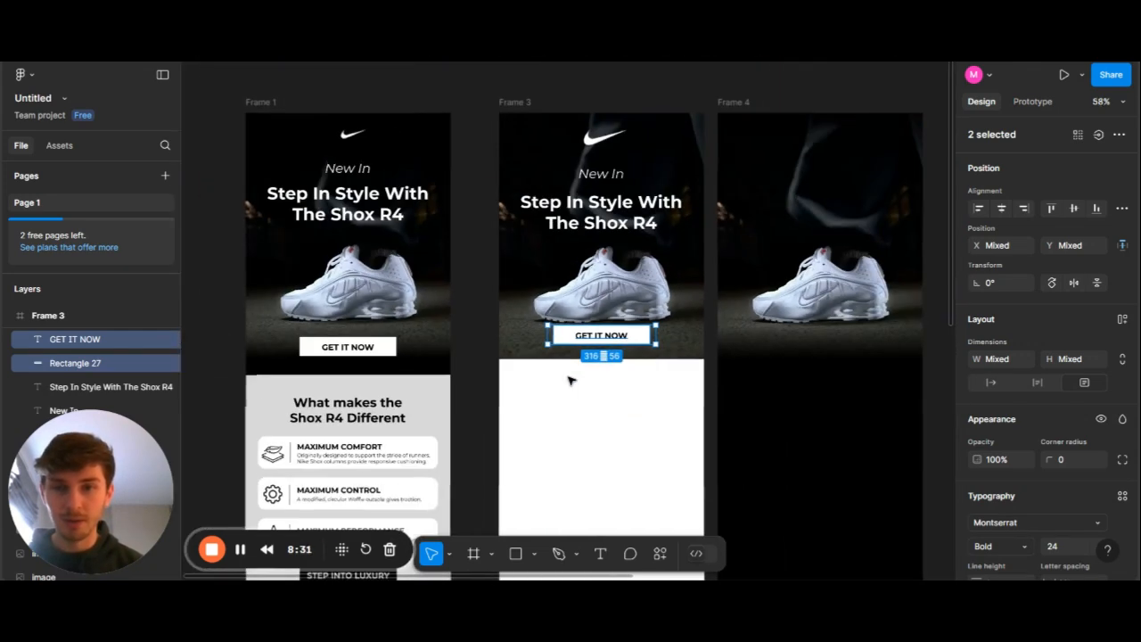
pyautogui.click(484, 374)
# Copy the "What makes the Shox R4 Different" heading from Frame 1 into Frame 3's white area and centre it horizontally
pyautogui.scroll(-2, 484, 375)
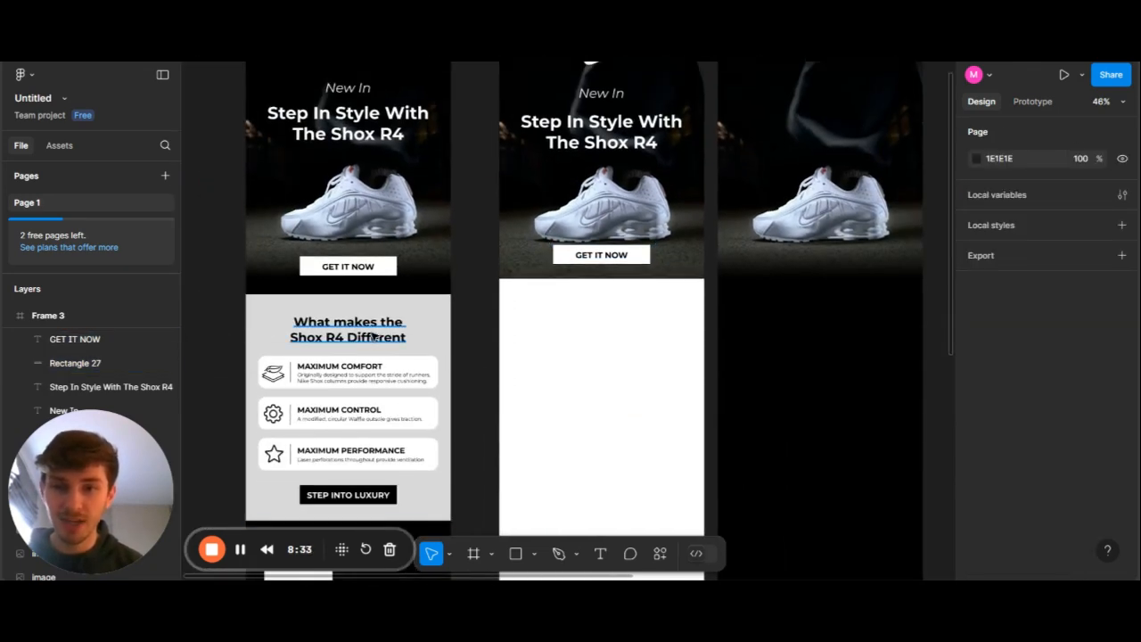
pyautogui.scroll(5, 373, 336)
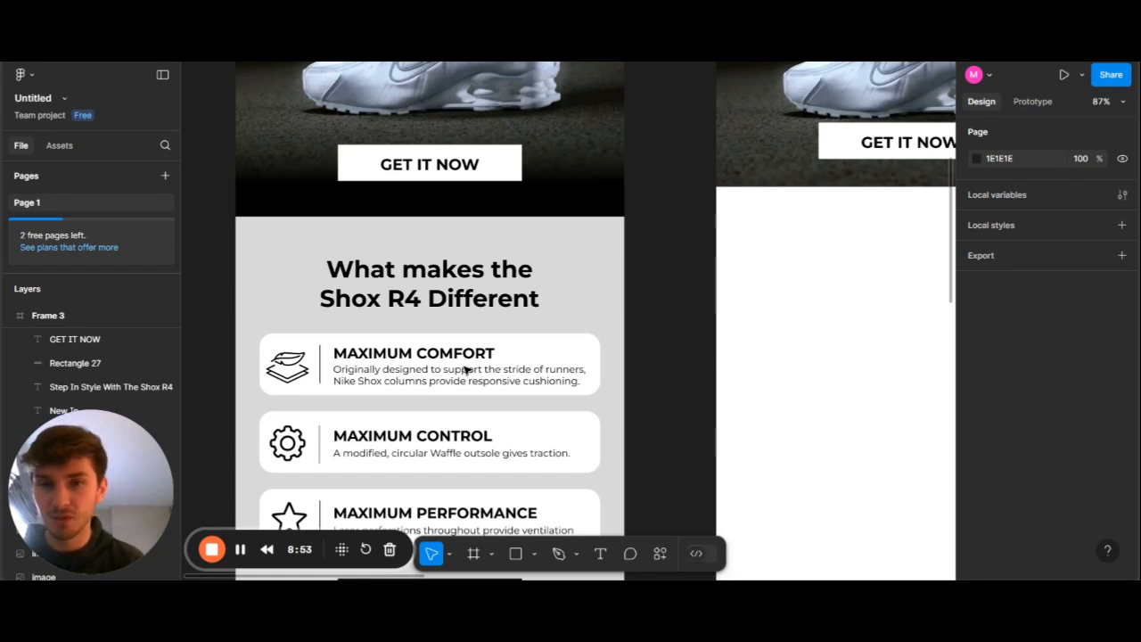
pyautogui.hscroll(1, 443, 294)
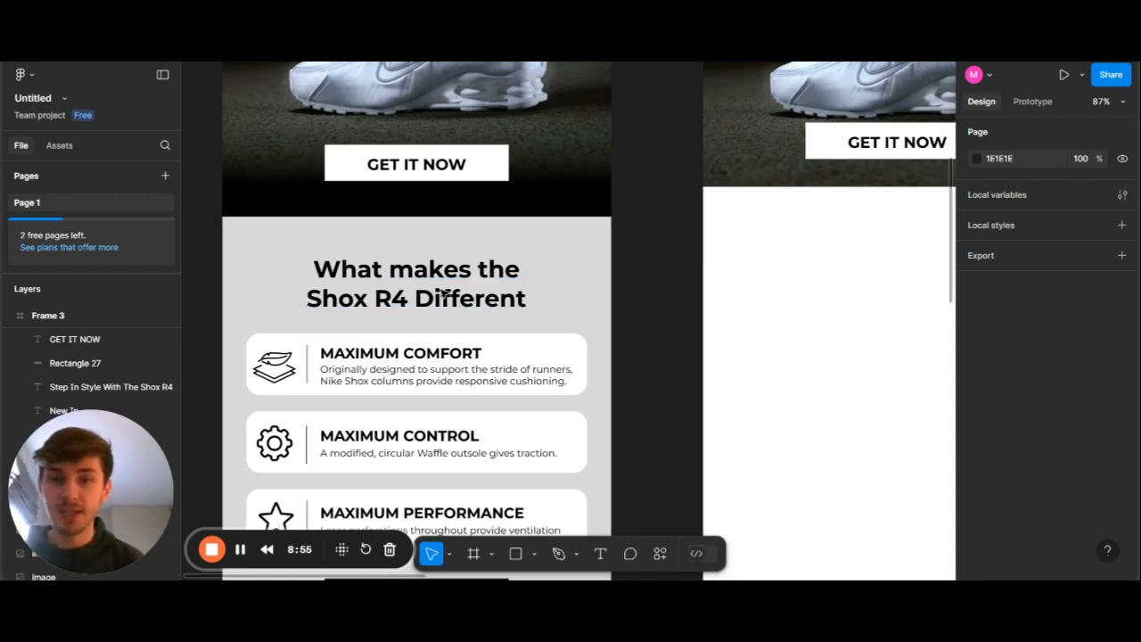
pyautogui.rightClick(443, 295)
pyautogui.click(396, 281)
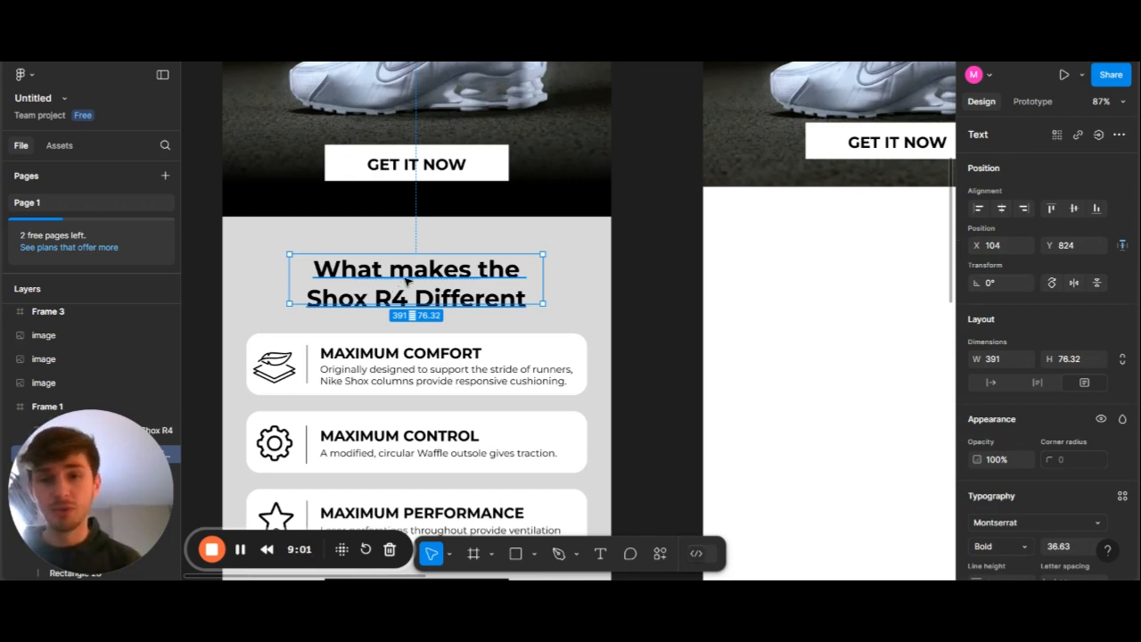
pyautogui.moveTo(405, 282); pyautogui.dragTo(896, 236)
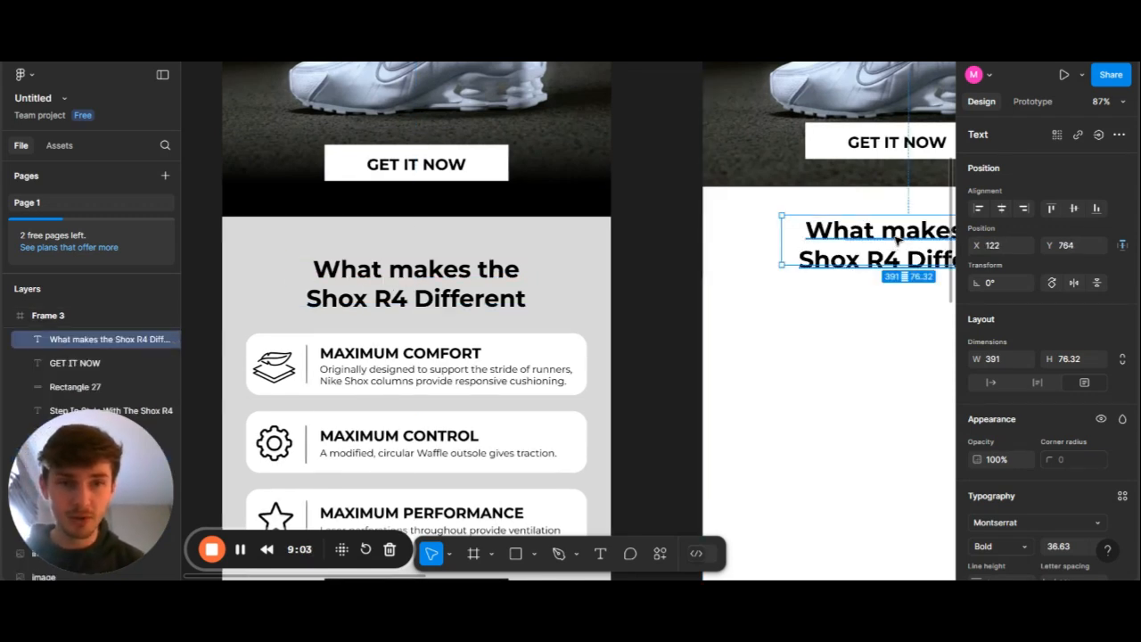
pyautogui.hscroll(1, 896, 241)
pyautogui.hotkey('alt', 'h')
pyautogui.hscroll(3, 897, 240)
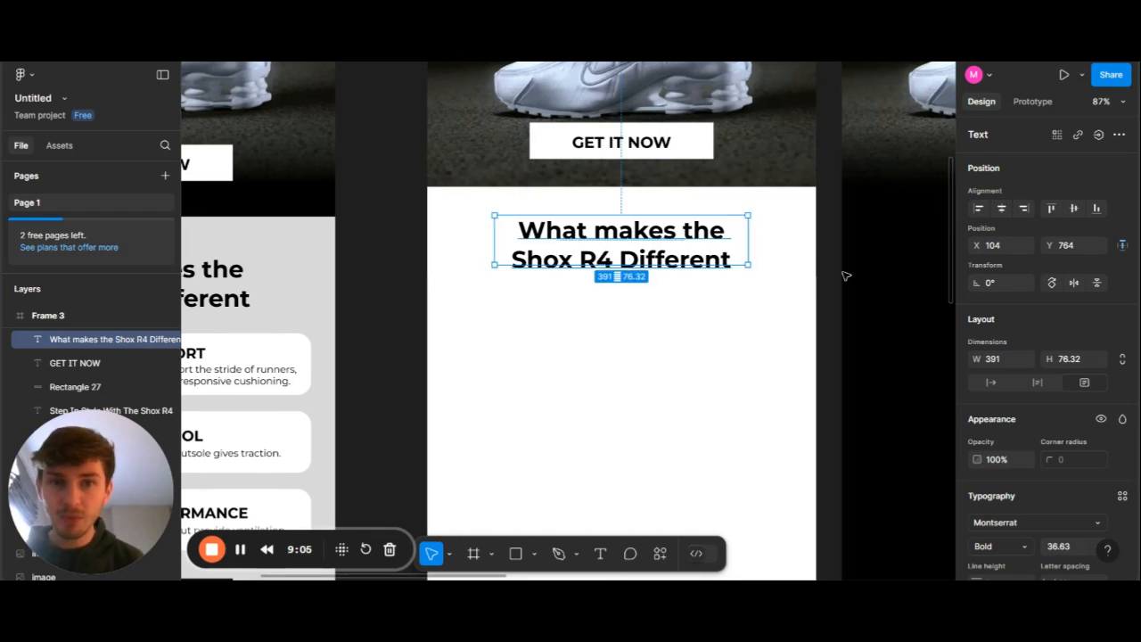
# Draw a rectangle about 82 high beneath the "What makes the Shox R4 Different" heading in Frame 3 and set its width to 500
pyautogui.hscroll(-5, 845, 277)
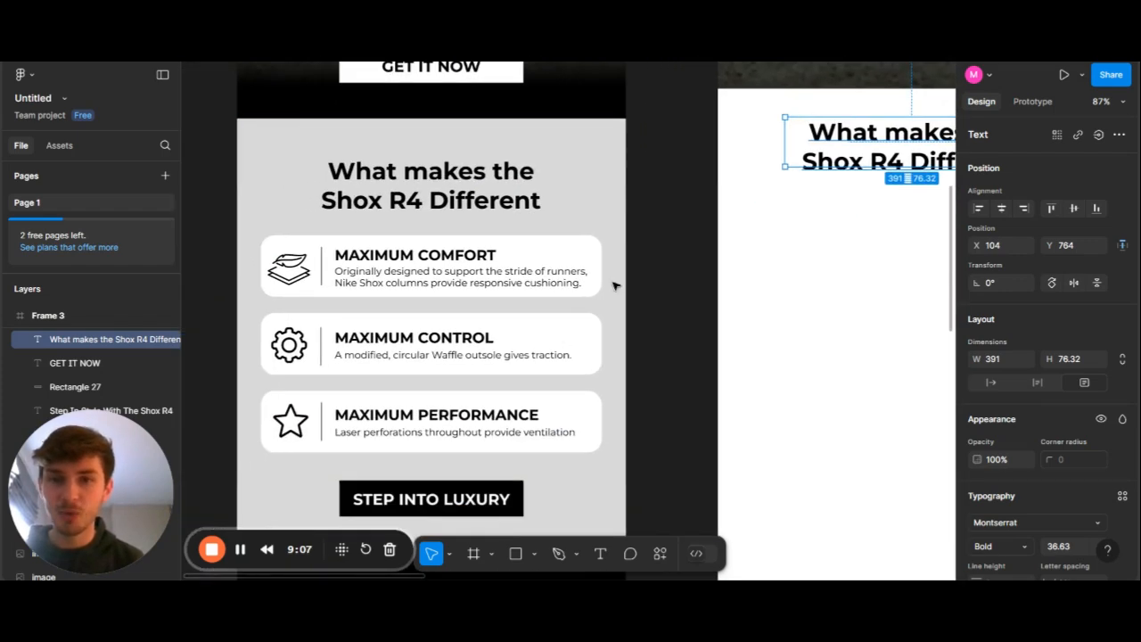
pyautogui.scroll(4, 601, 265)
pyautogui.hscroll(1, 599, 429)
pyautogui.scroll(-6, 599, 429)
pyautogui.press('r')
pyautogui.moveTo(573, 304)
pyautogui.mouseDown()
pyautogui.moveTo(748, 369)
pyautogui.moveTo(776, 365)
pyautogui.moveTo(739, 356)
pyautogui.moveTo(806, 343)
pyautogui.mouseUp()
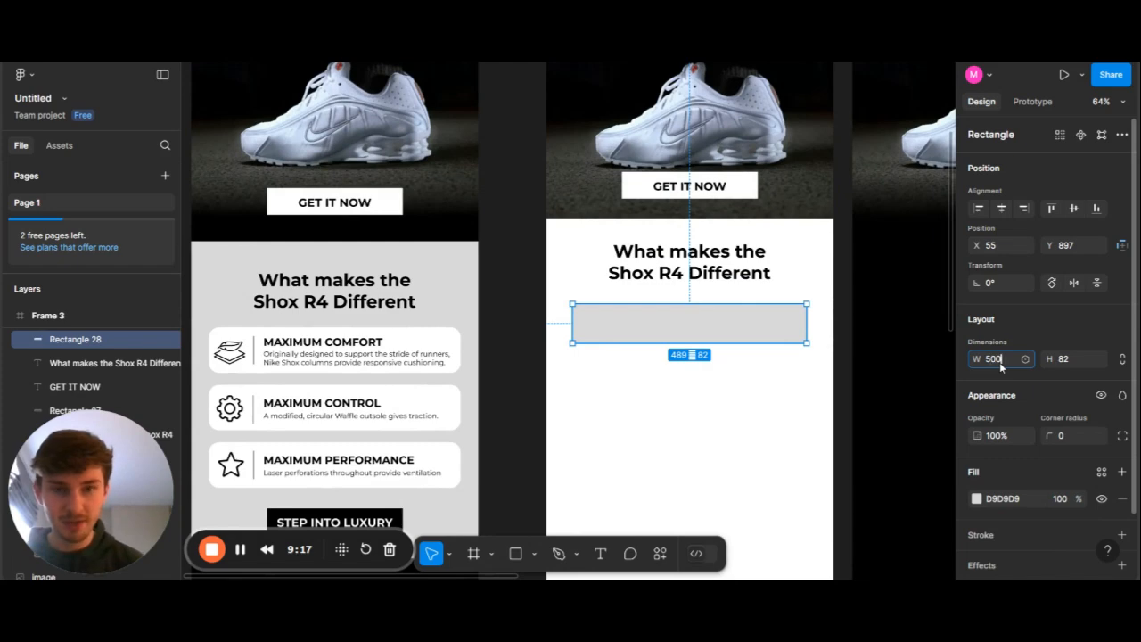
pyautogui.press('Return')
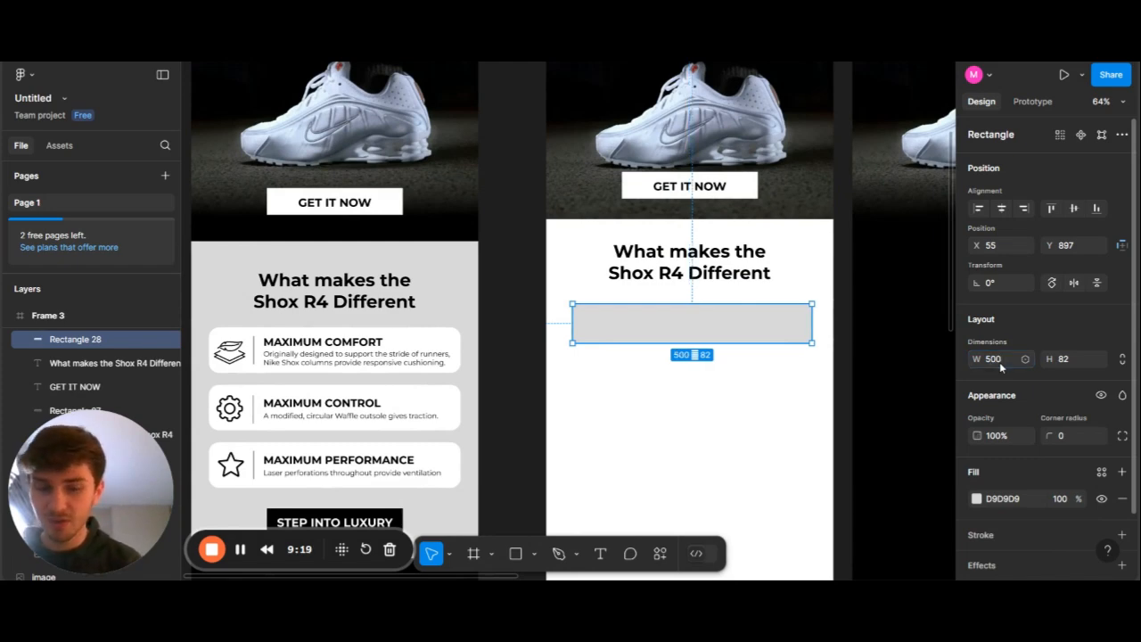
# Reposition the "What makes the Shox R4 Different" heading in Frame 3, centring it horizontally in the frame at Y 769
pyautogui.scroll(5, 752, 326)
pyautogui.hscroll(2, 751, 326)
pyautogui.click(668, 319)
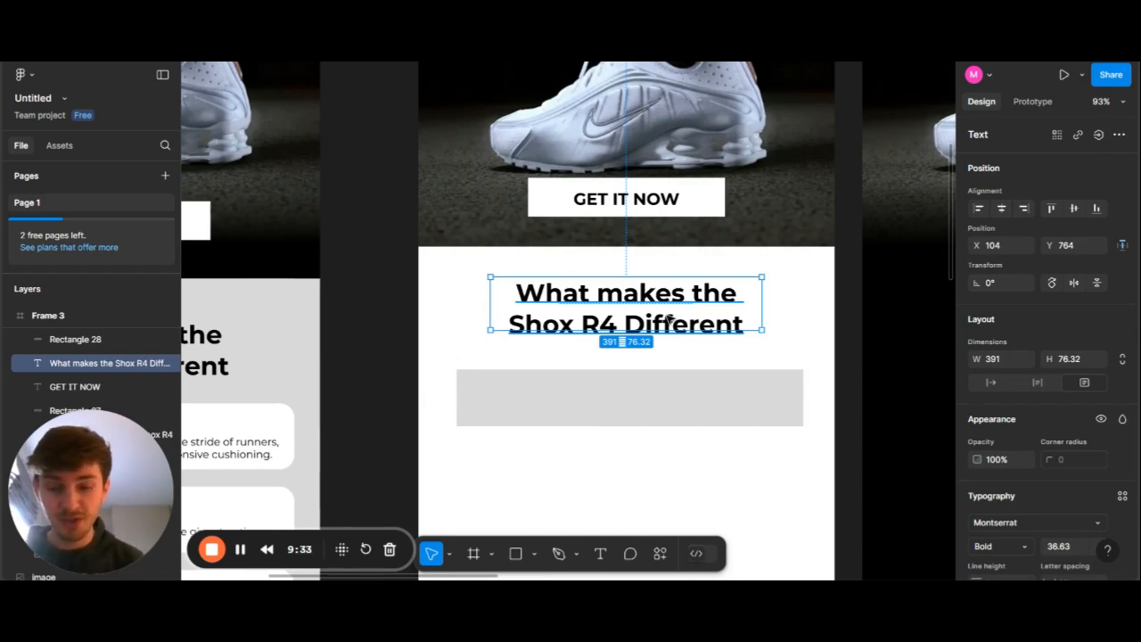
pyautogui.moveTo(639, 308)
pyautogui.mouseDown()
pyautogui.moveTo(621, 306)
pyautogui.moveTo(635, 305)
pyautogui.mouseUp()
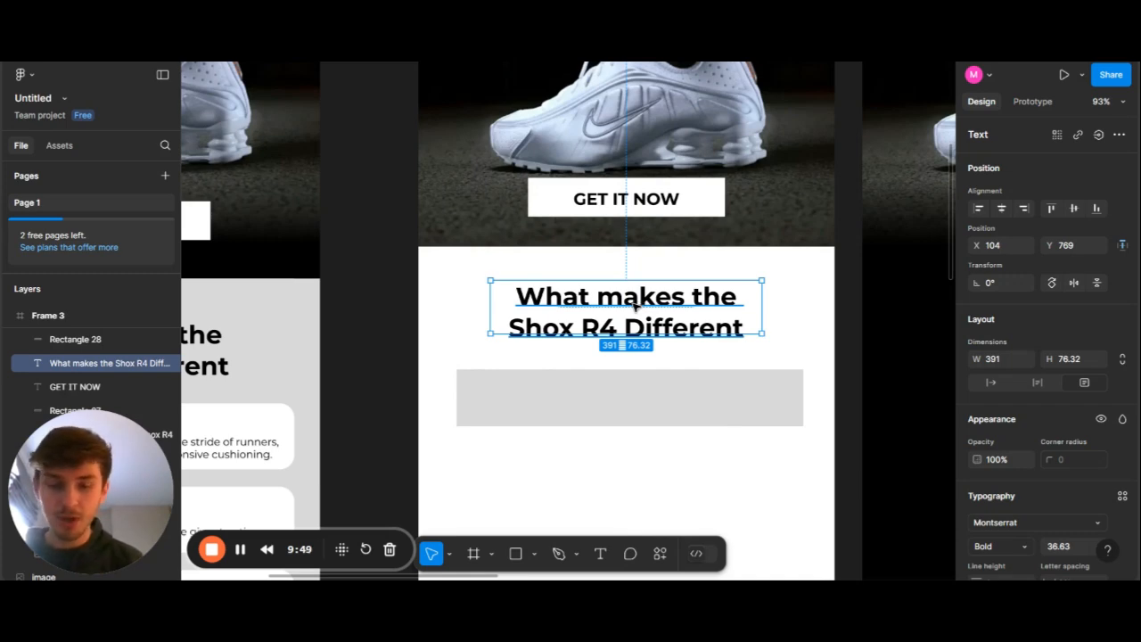
pyautogui.moveTo(634, 305); pyautogui.dragTo(606, 304)
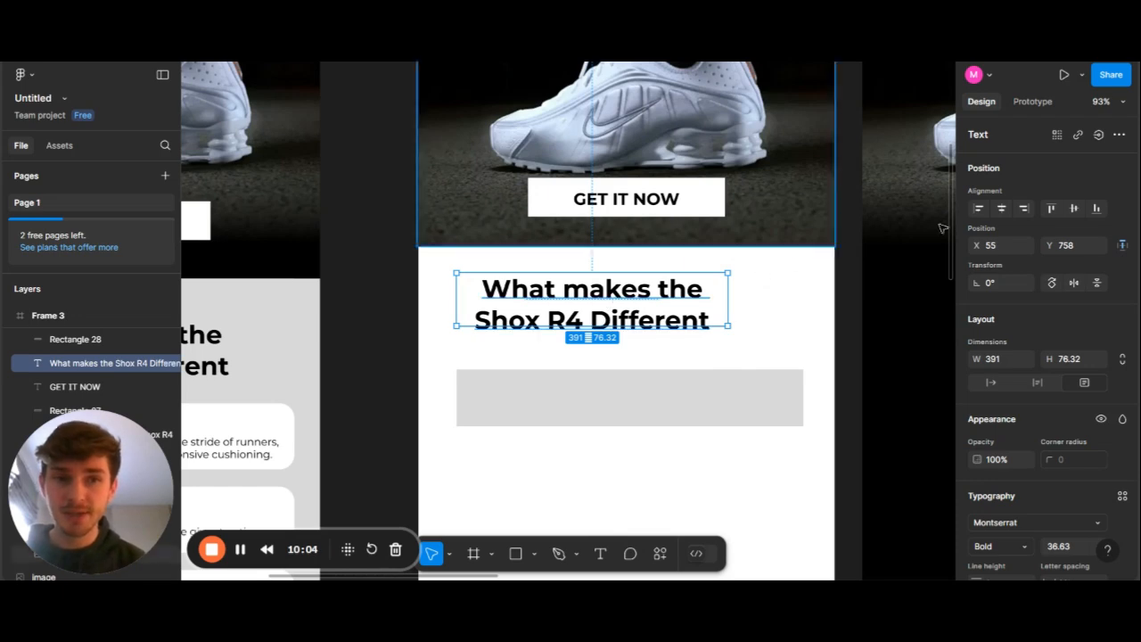
pyautogui.click(999, 209)
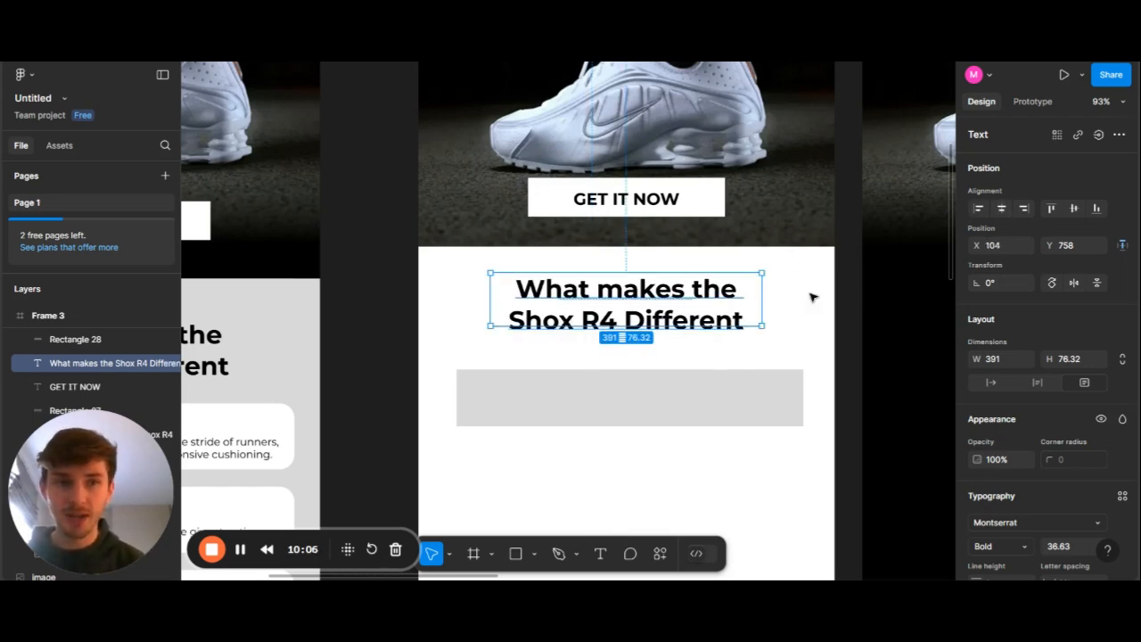
pyautogui.press('alt')
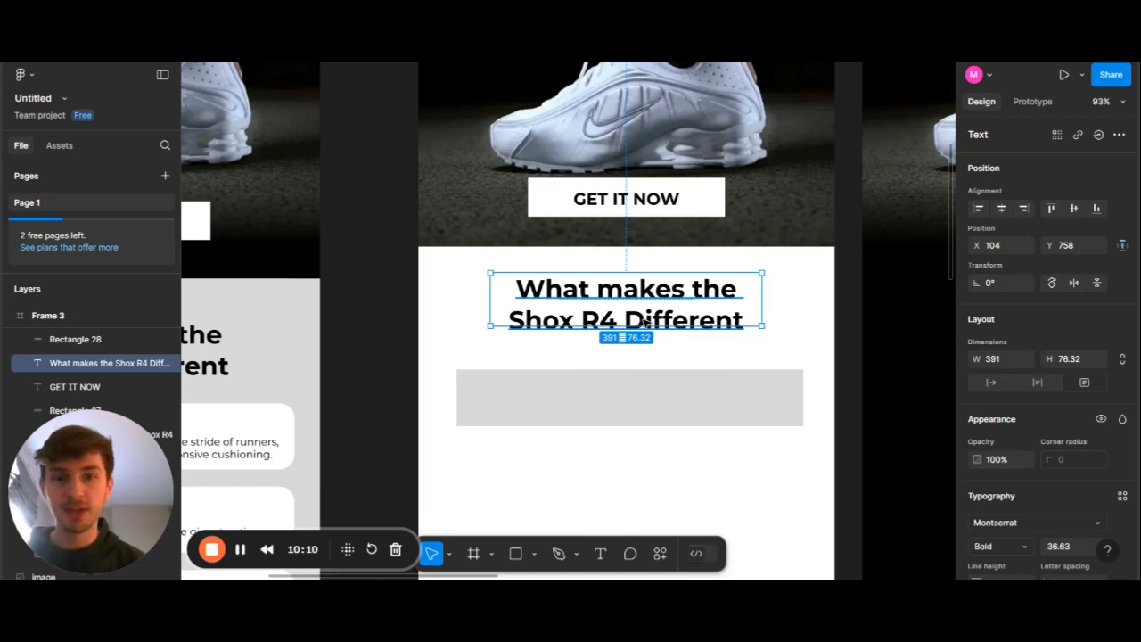
pyautogui.moveTo(641, 317); pyautogui.dragTo(643, 326)
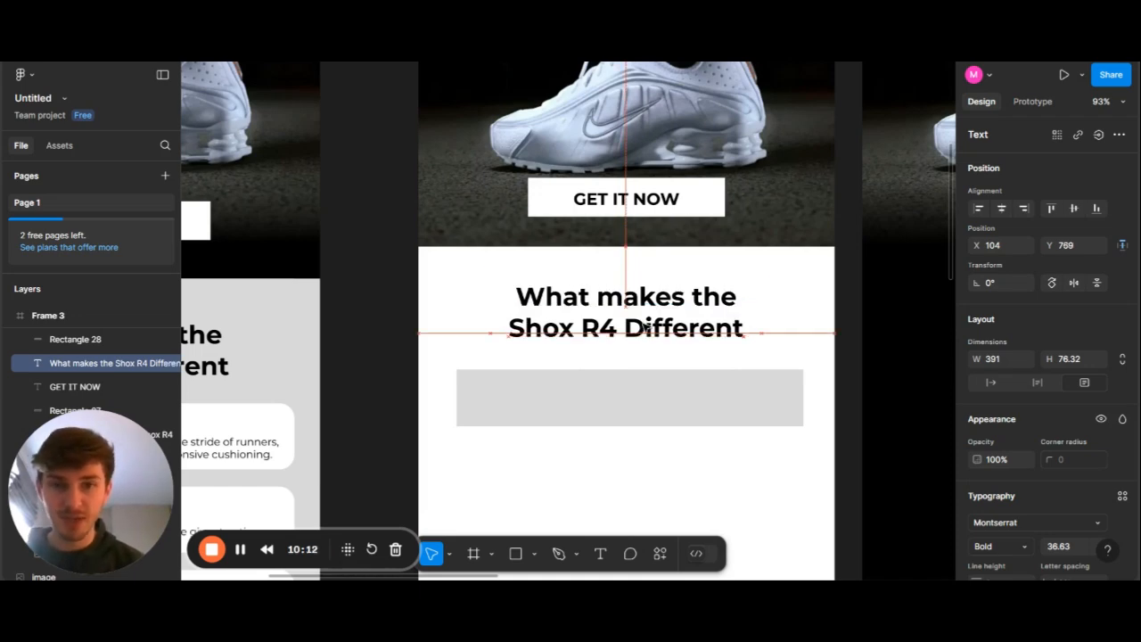
# Draw a rectangle about 601 × 716 over Frame 3's white area, starting just beneath the hero photo, and send it to the back
pyautogui.scroll(-2, 643, 326)
pyautogui.scroll(-3, 645, 328)
pyautogui.click(647, 349)
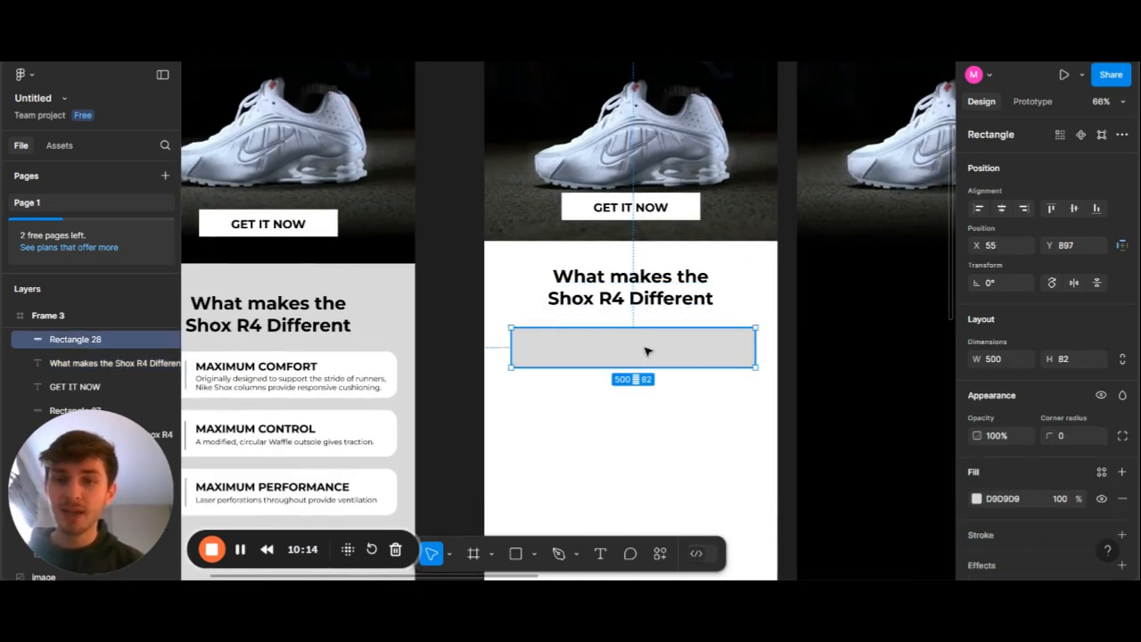
pyautogui.click(436, 292)
pyautogui.hscroll(-1, 435, 292)
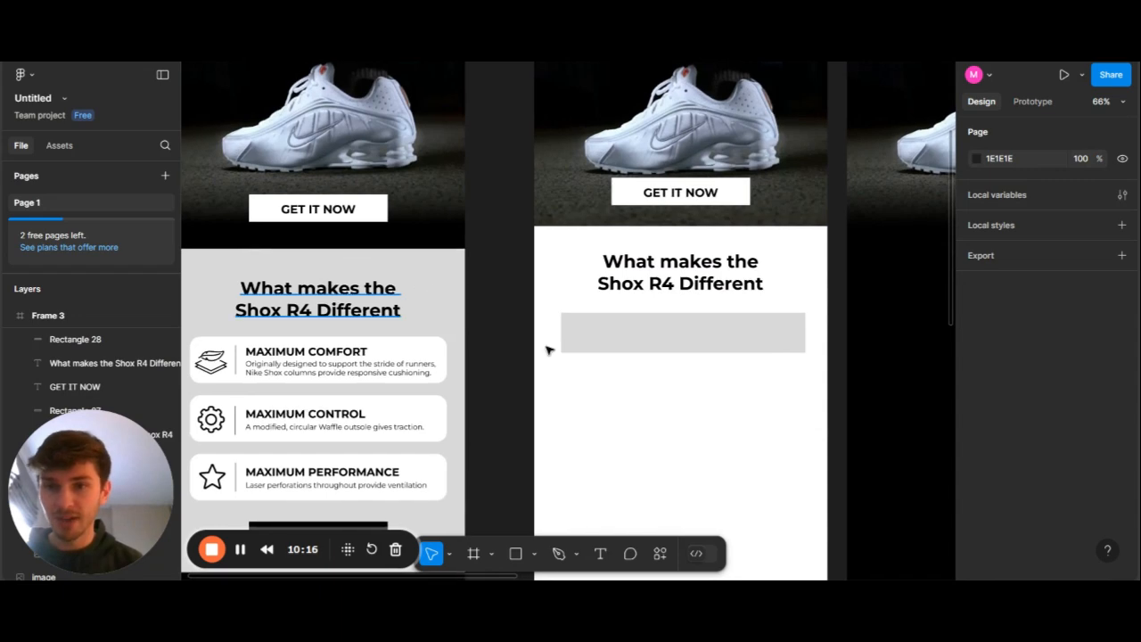
pyautogui.press('r')
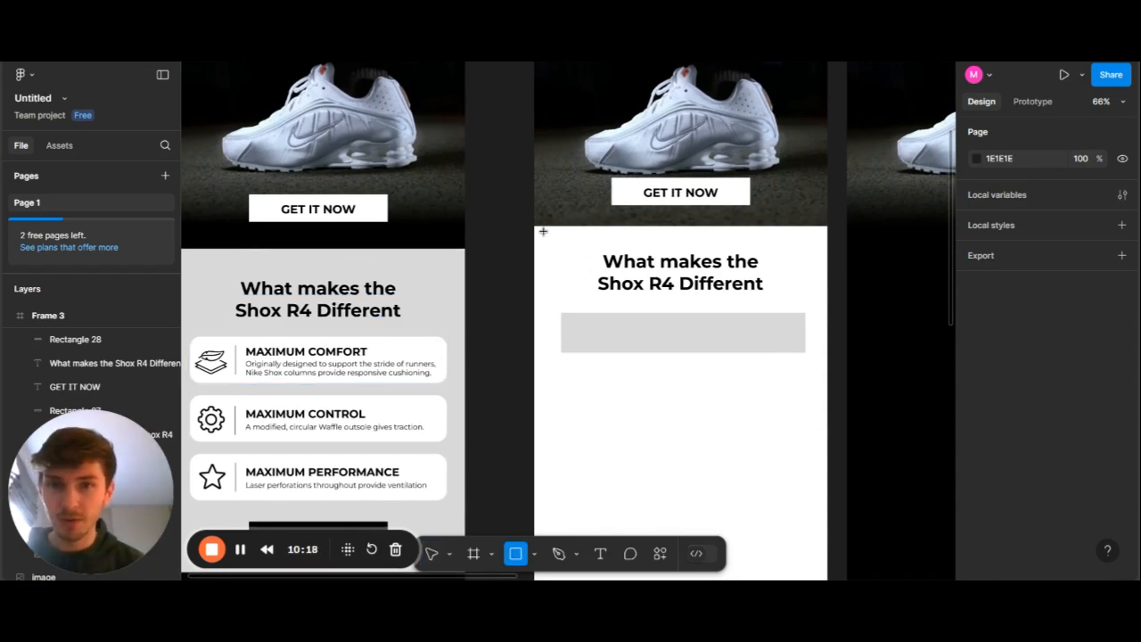
pyautogui.moveTo(533, 227); pyautogui.dragTo(828, 570)
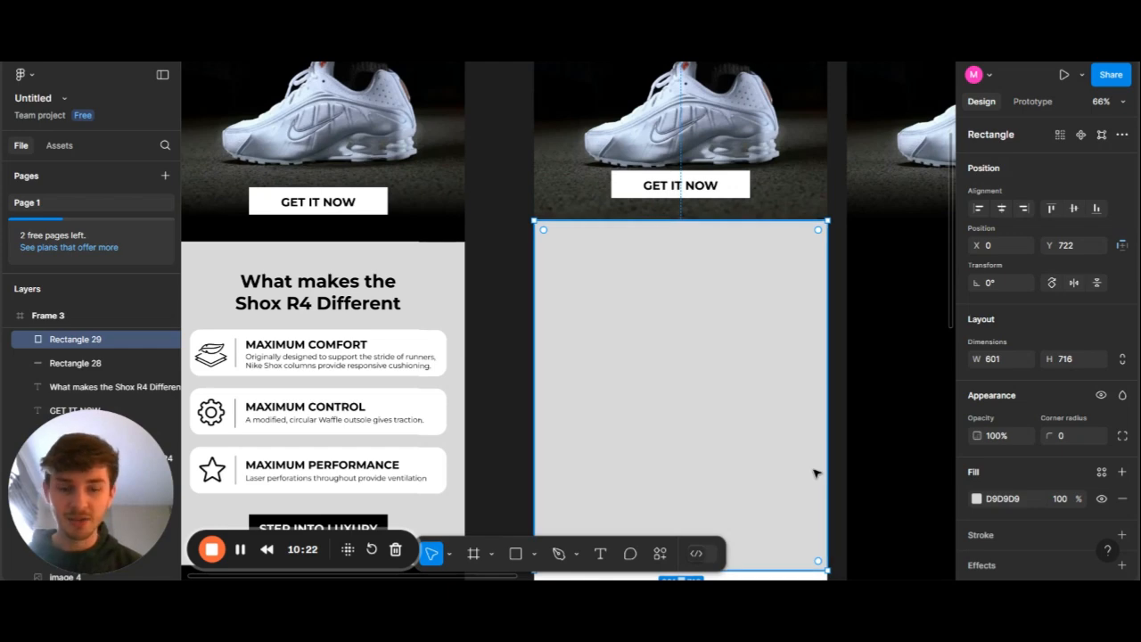
pyautogui.rightClick(723, 433)
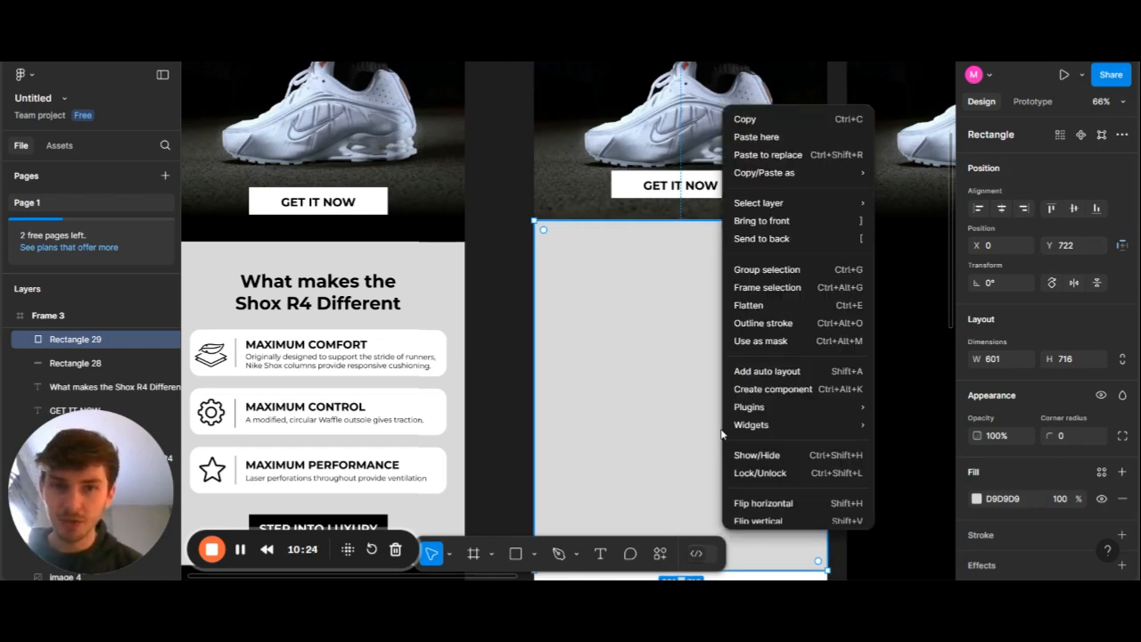
pyautogui.click(789, 240)
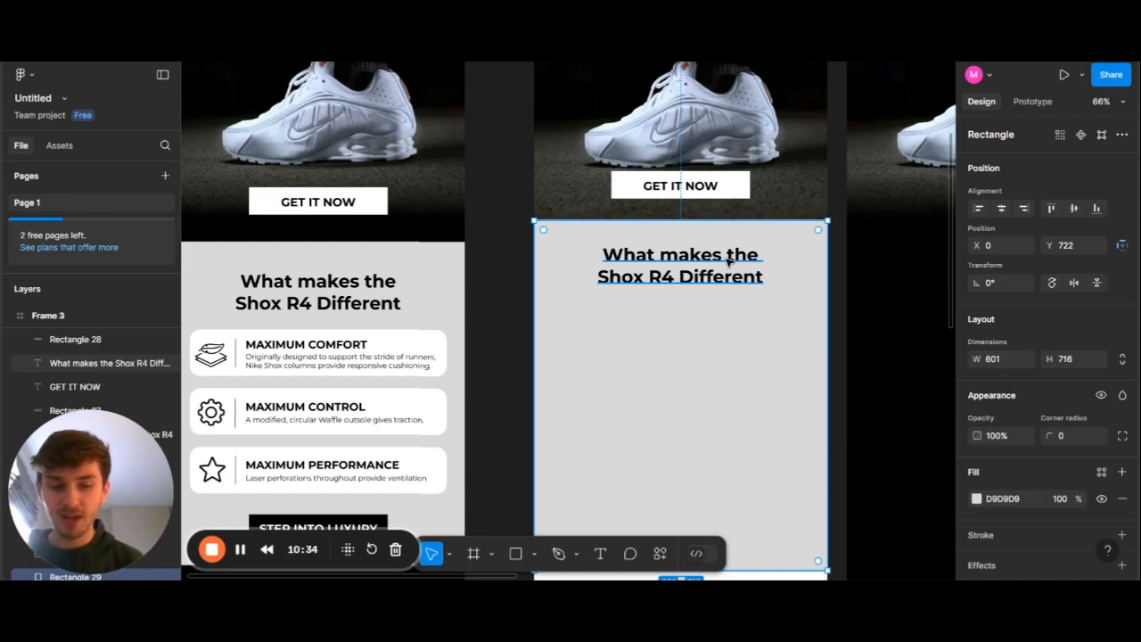
# Nudge the "What makes the Shox R4 Different" heading in Frame 3 slightly upward
pyautogui.scroll(5, 728, 260)
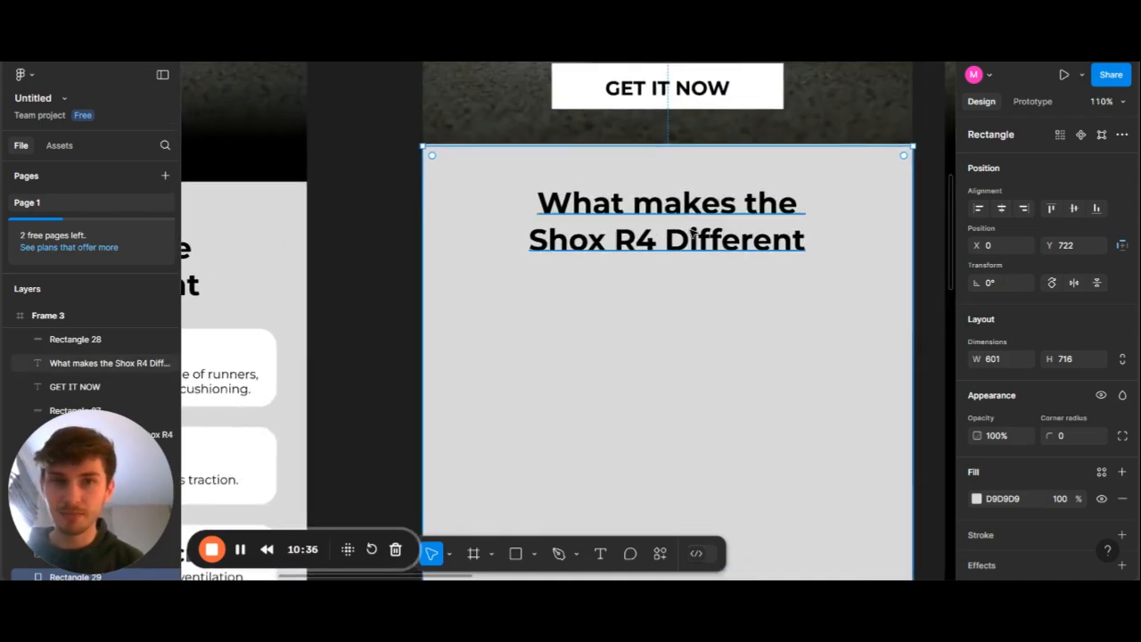
pyautogui.click(694, 233)
pyautogui.moveTo(693, 233); pyautogui.dragTo(693, 233)
pyautogui.press('Up')
pyautogui.press('Up')
pyautogui.press('Up')
pyautogui.press('Up')
# Set the fill of the 500-wide rectangle beneath Frame 3's heading to FFFFFF
pyautogui.scroll(-1, 693, 234)
pyautogui.scroll(-5, 692, 234)
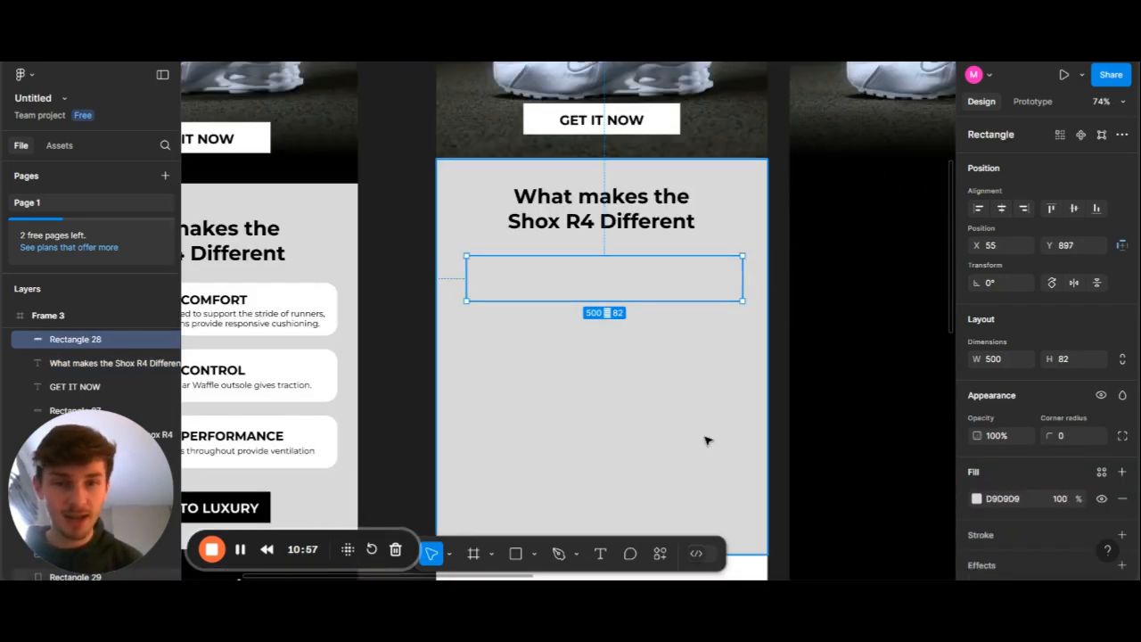
pyautogui.click(1005, 500)
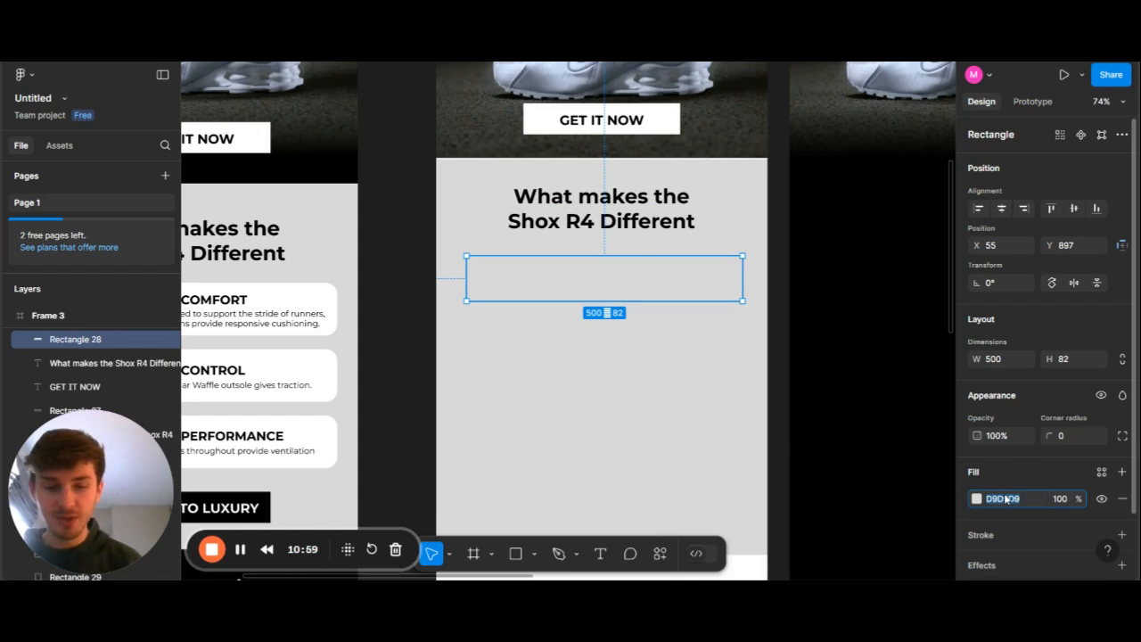
pyautogui.write('ffffff')
pyautogui.press('Return')
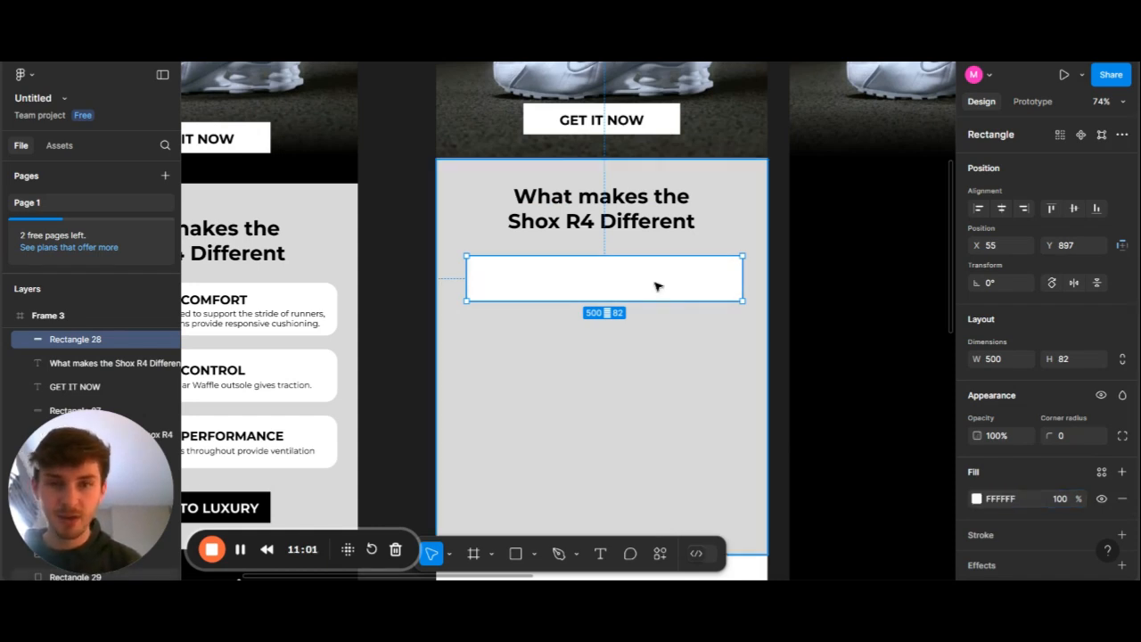
pyautogui.click(790, 294)
# Compare the feature cards in Frame 1, including their icons, dividers and rounded corners, with the plain white rectangle in Frame 3
pyautogui.hscroll(-5, 428, 301)
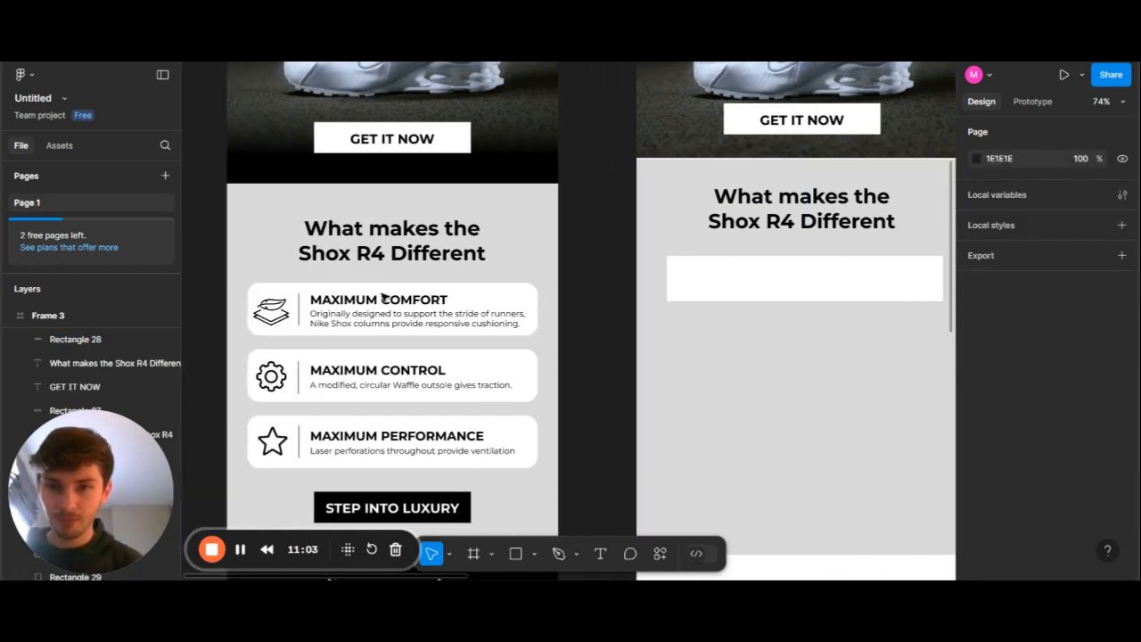
pyautogui.scroll(5, 270, 310)
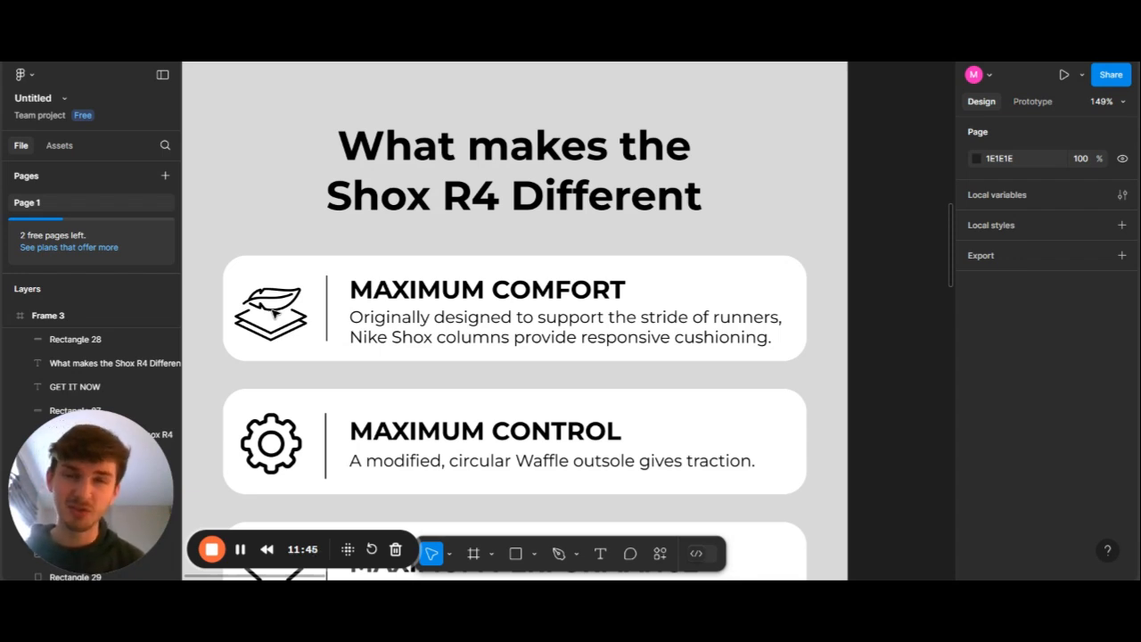
pyautogui.hscroll(3, 268, 312)
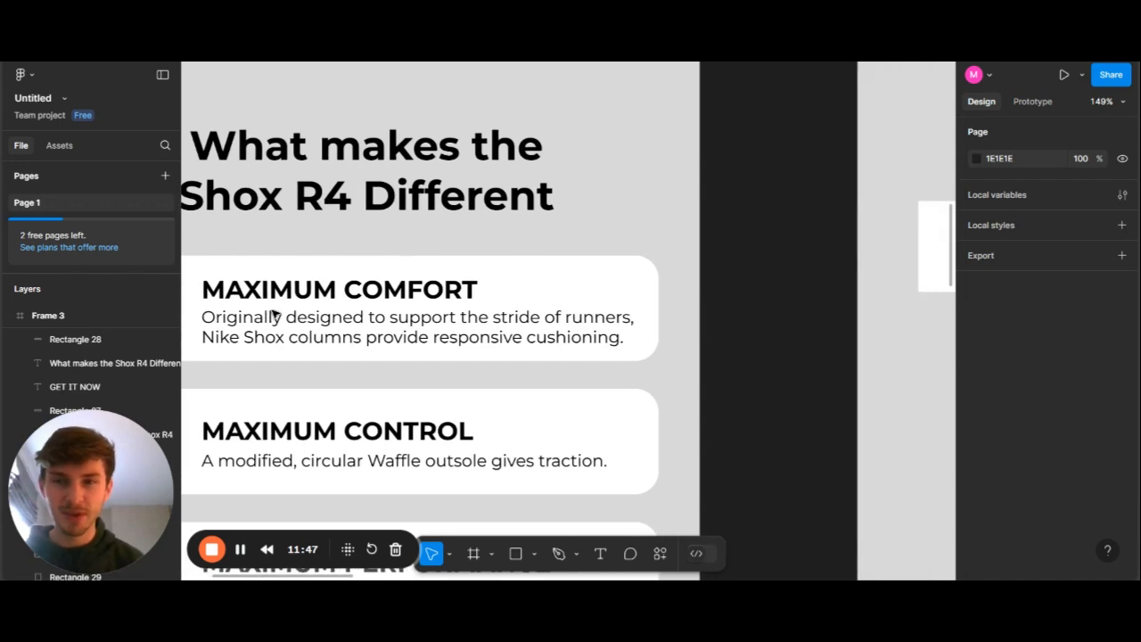
pyautogui.scroll(-5, 422, 294)
pyautogui.hscroll(3, 428, 291)
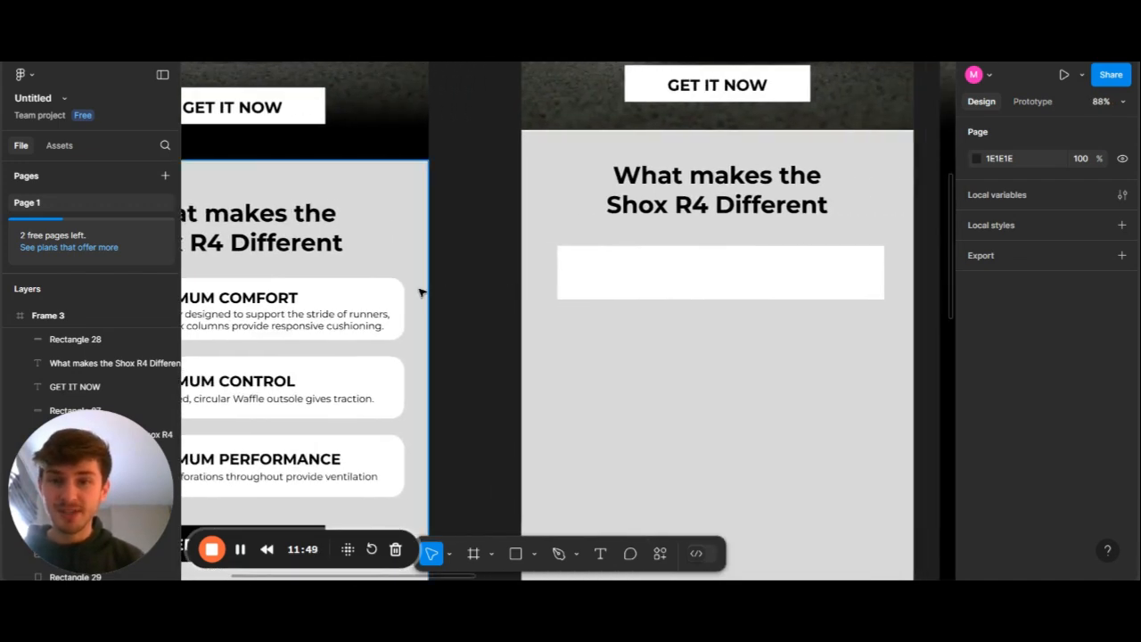
pyautogui.scroll(5, 420, 291)
pyautogui.click(672, 235)
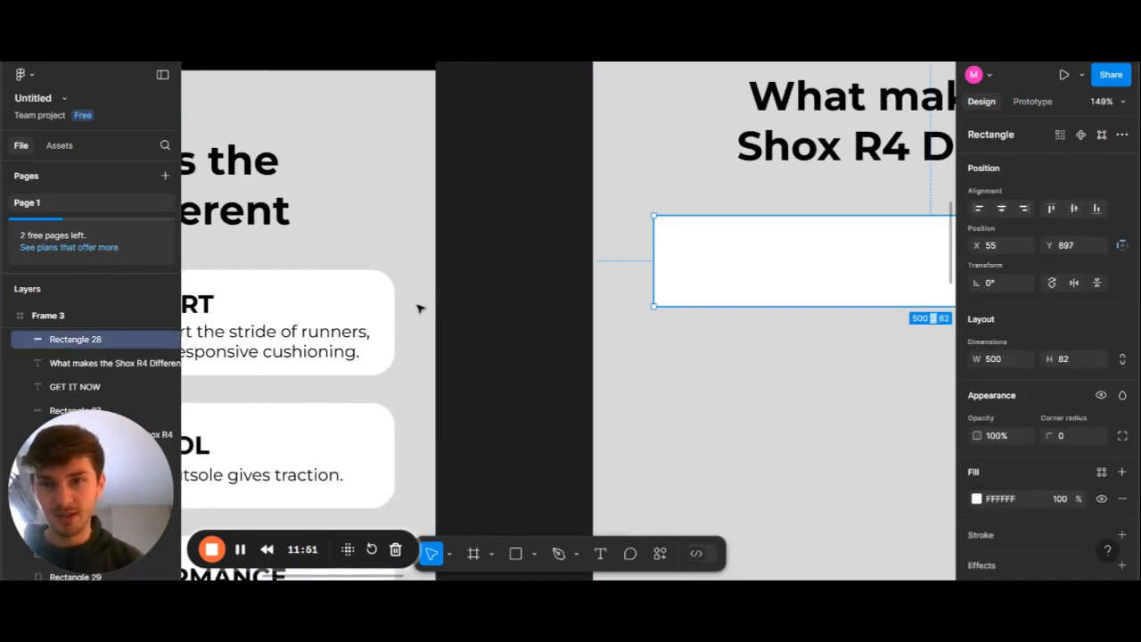
pyautogui.click(384, 307)
# Round the corners of Frame 3's white card rectangle with a corner radius of 16
pyautogui.click(762, 249)
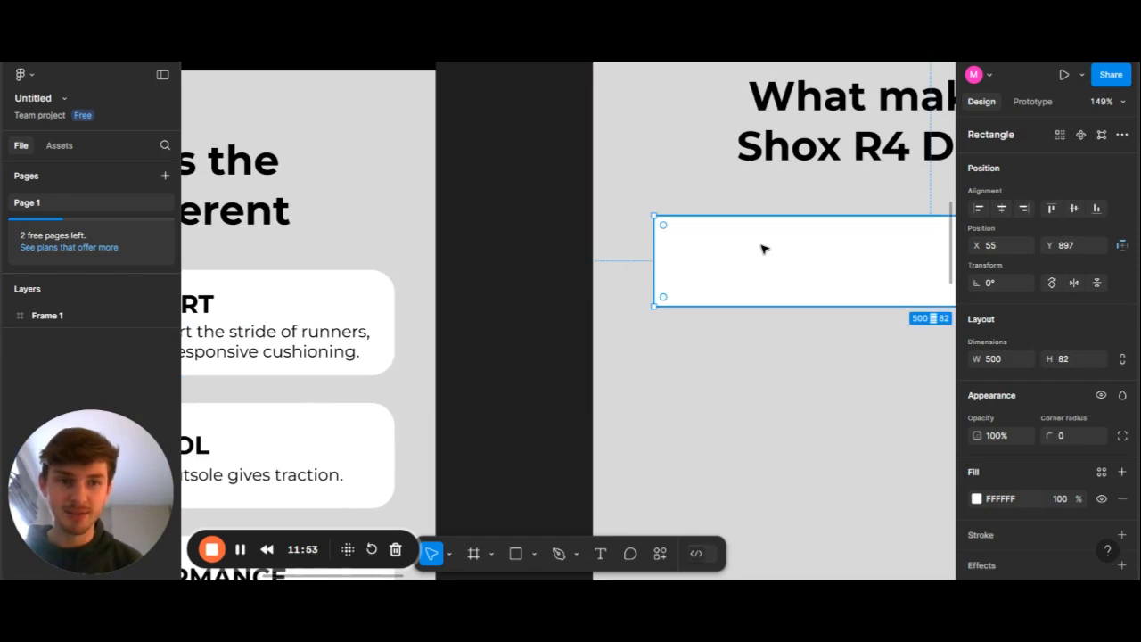
pyautogui.hscroll(3, 761, 249)
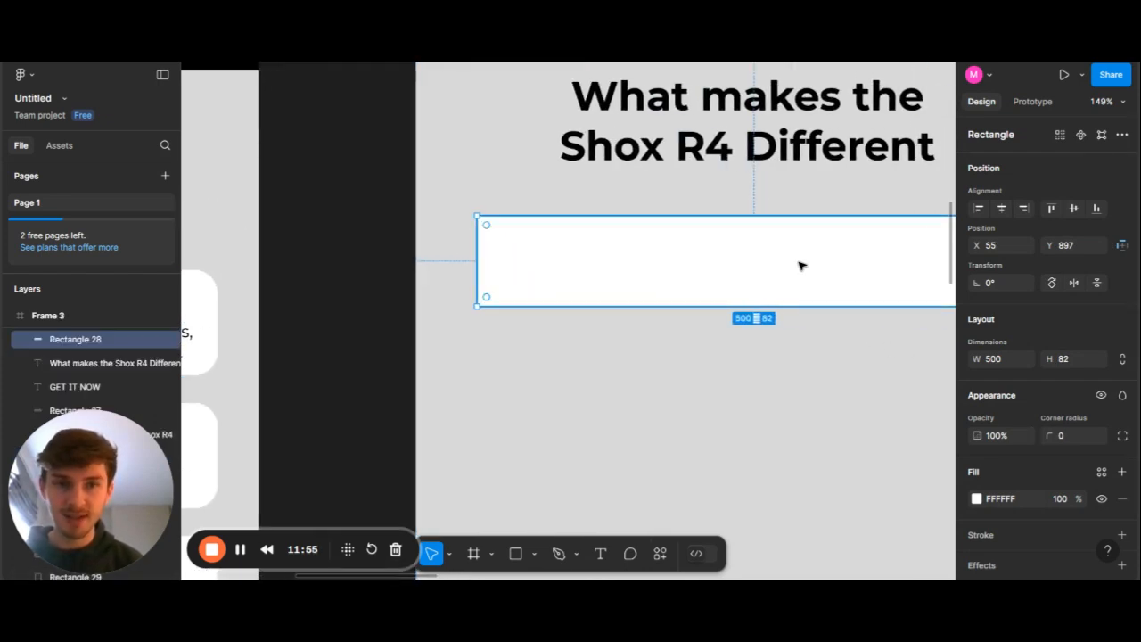
pyautogui.hscroll(3, 800, 266)
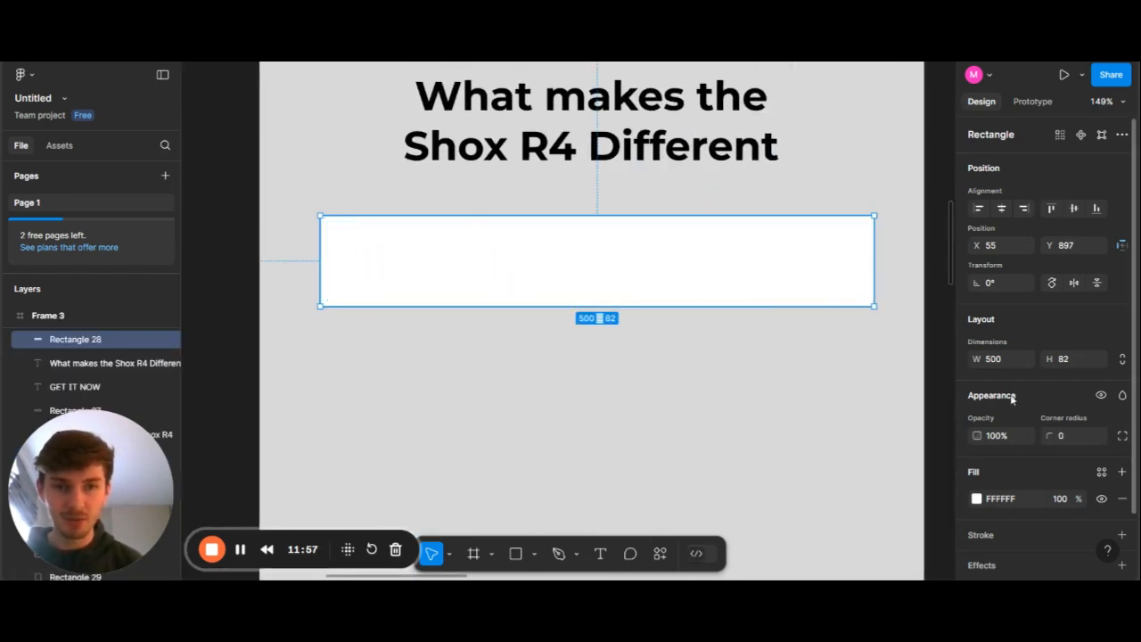
pyautogui.write('1')
pyautogui.press('Return')
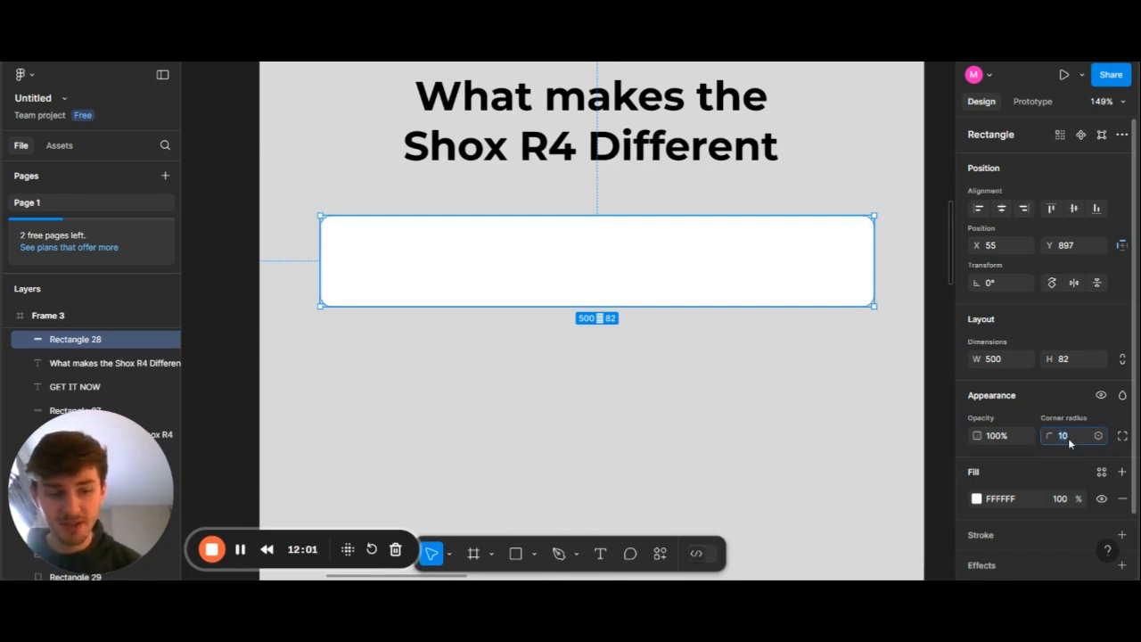
pyautogui.write('5')
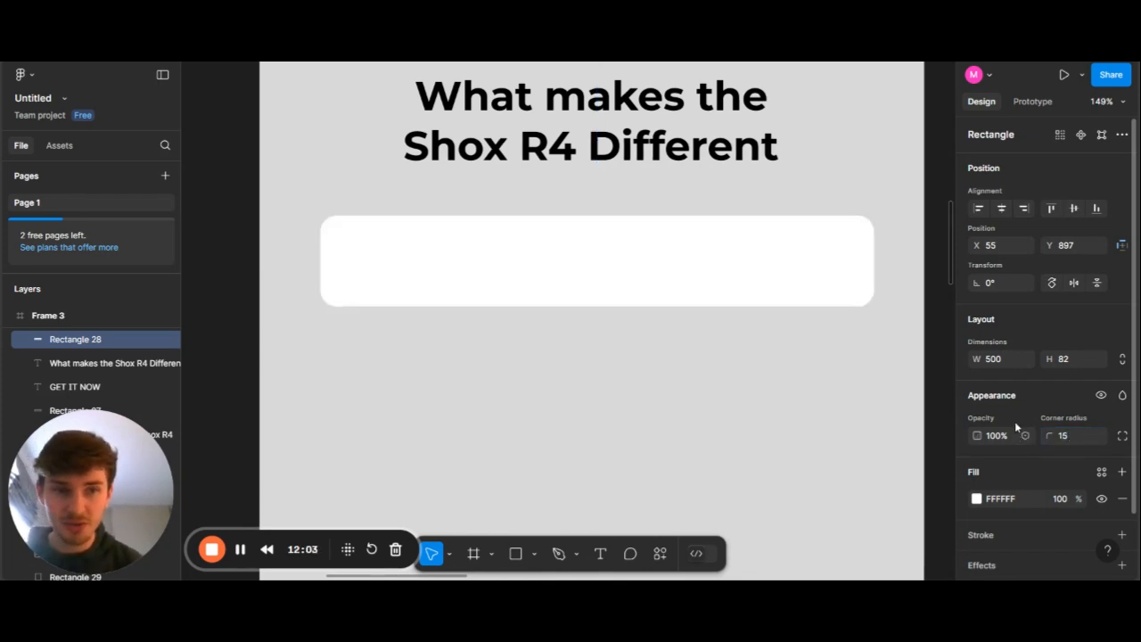
pyautogui.press('Return')
pyautogui.moveTo(1055, 436)
pyautogui.mouseDown()
pyautogui.moveTo(955, 434)
pyautogui.moveTo(1077, 447)
pyautogui.moveTo(1066, 444)
pyautogui.mouseUp()
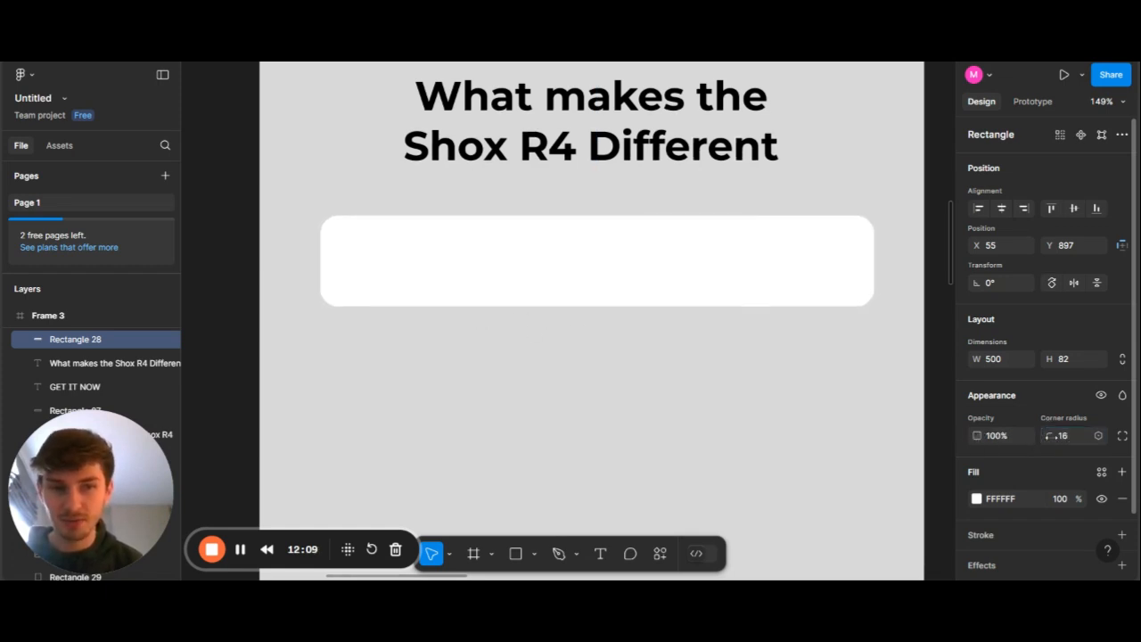
pyautogui.scroll(-5, 888, 347)
pyautogui.click(924, 331)
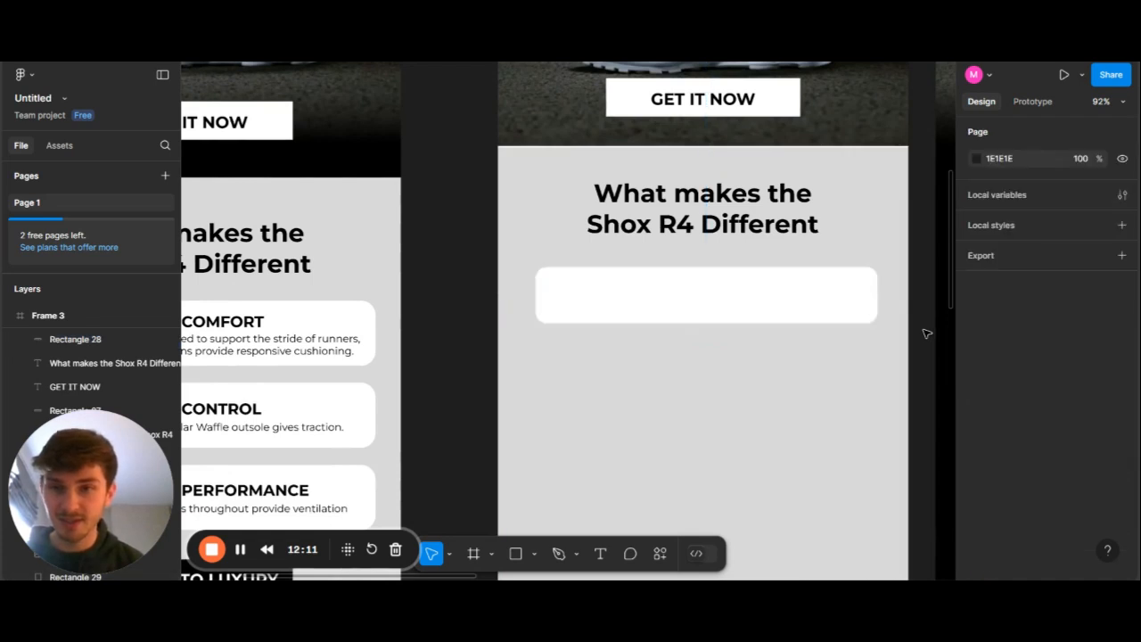
# Copy the feather icon, the MAXIMUM COMFORT title and its description from Frame 1 onto the white card in Frame 3
pyautogui.scroll(-1, 924, 333)
pyautogui.hscroll(-5, 924, 332)
pyautogui.hscroll(-2, 491, 310)
pyautogui.click(259, 309)
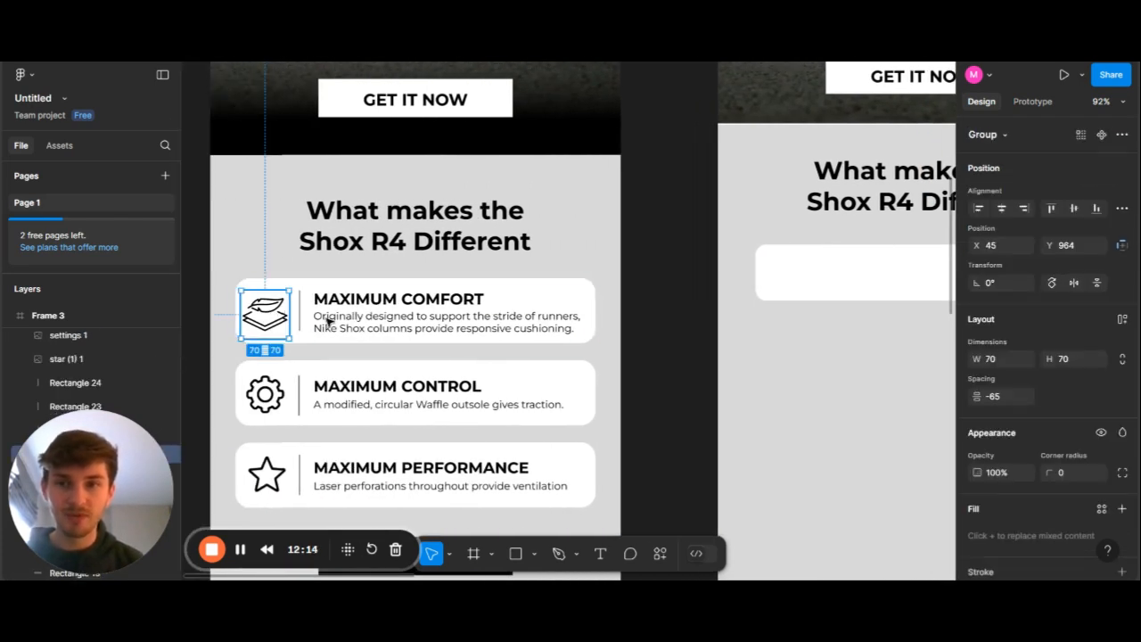
pyautogui.keyDown('shift'); pyautogui.click(372, 322); pyautogui.keyUp('shift')
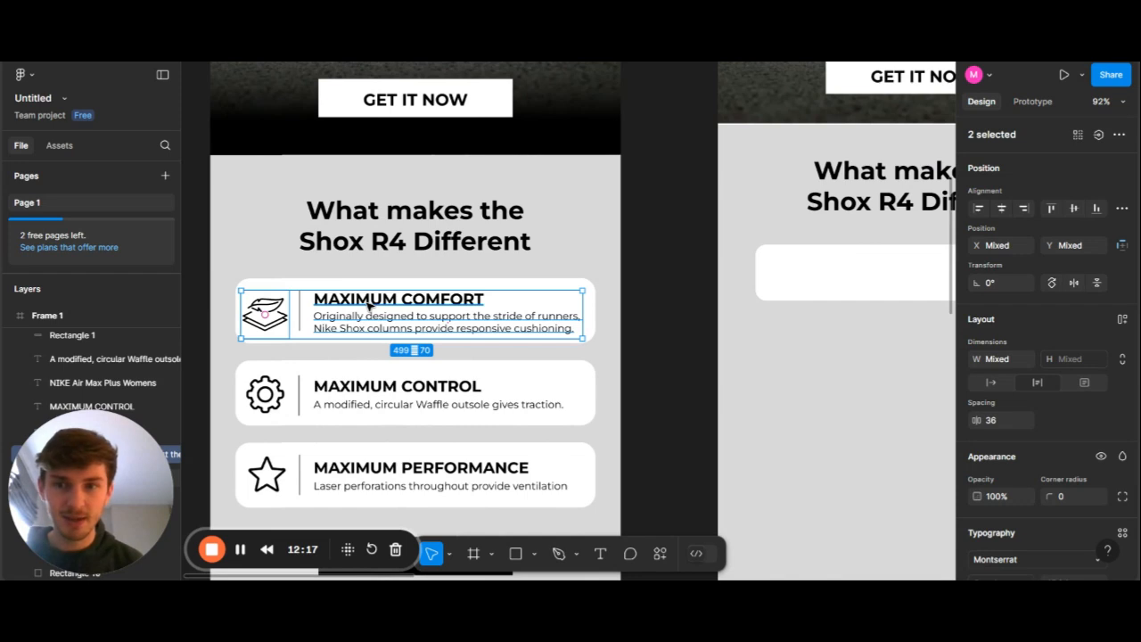
pyautogui.keyDown('shift'); pyautogui.click(369, 305); pyautogui.keyUp('shift')
pyautogui.moveTo(369, 304); pyautogui.dragTo(889, 266)
# Position the copied icon, title and description together inside Frame 3's white card, nudging them slightly downward
pyautogui.hscroll(1, 889, 265)
pyautogui.hscroll(1, 887, 263)
pyautogui.scroll(3, 887, 263)
pyautogui.moveTo(796, 283); pyautogui.dragTo(798, 280)
pyautogui.hscroll(3, 799, 279)
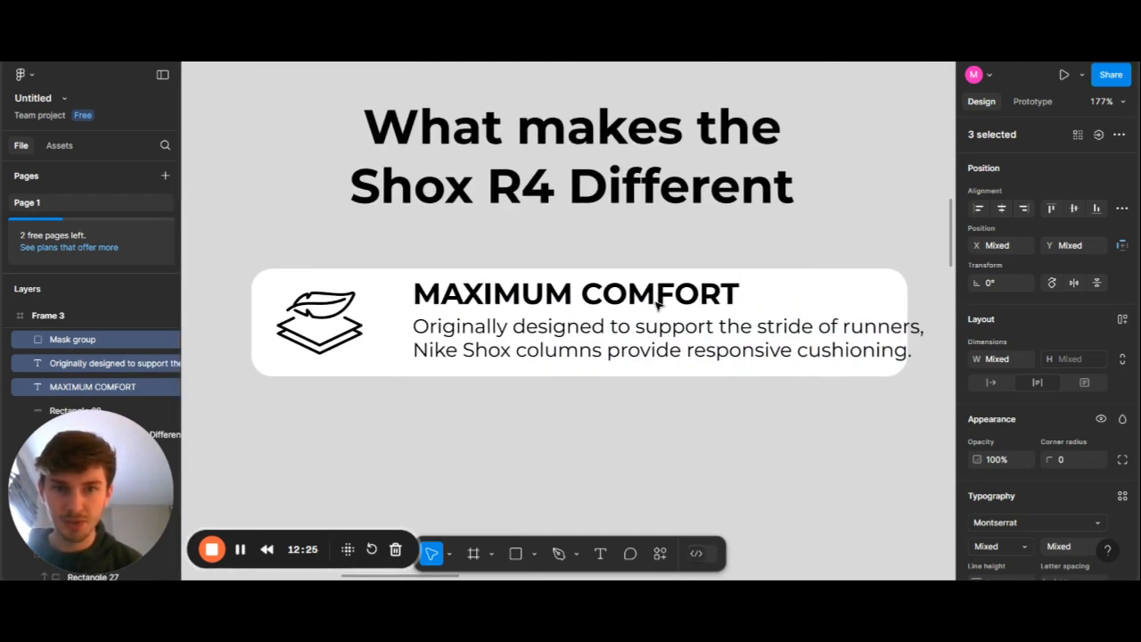
pyautogui.press('Down')
pyautogui.press('Down')
pyautogui.press('Down')
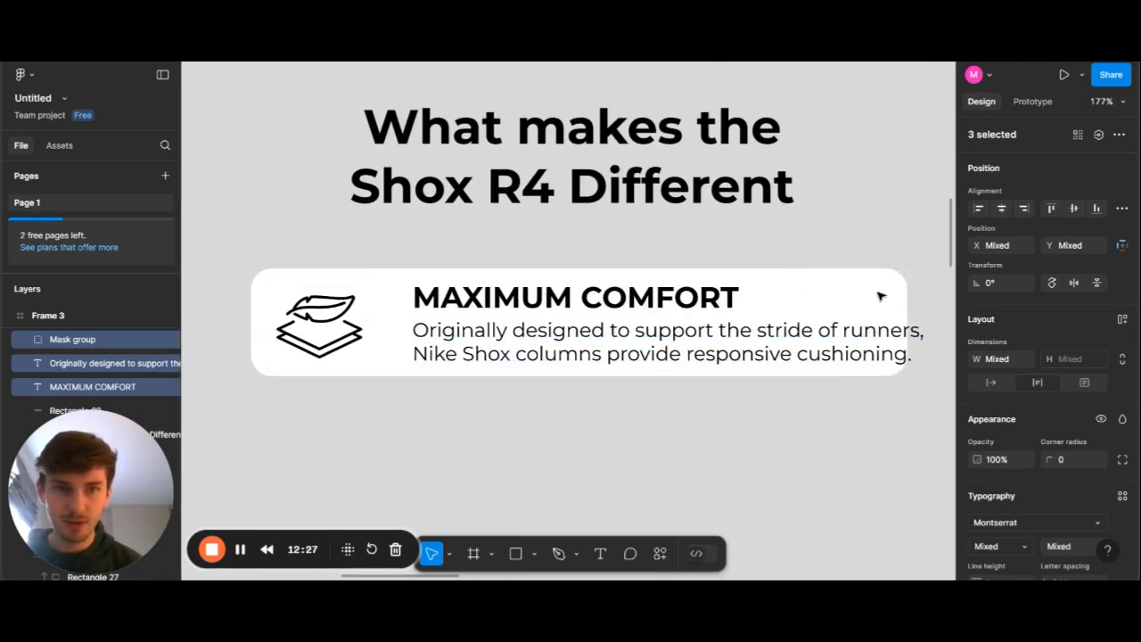
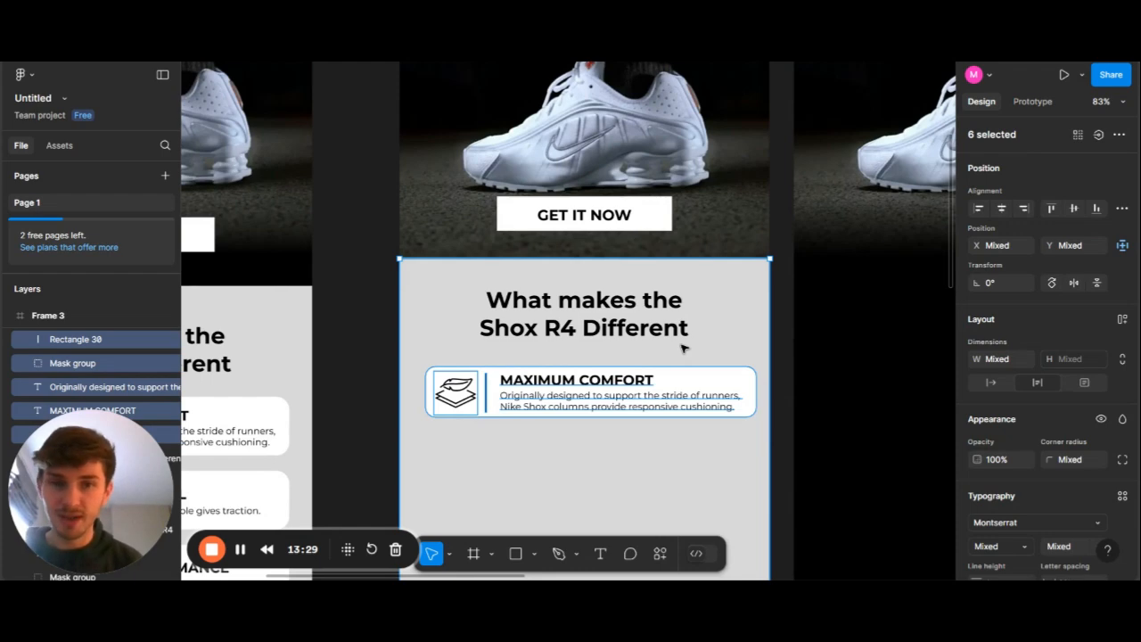
# Duplicate Frame 3's MAXIMUM COMFORT card with its icon, divider and text twice downward, leaving gaps of 19 between the three cards
pyautogui.click(782, 439)
pyautogui.moveTo(778, 454); pyautogui.dragTo(443, 376)
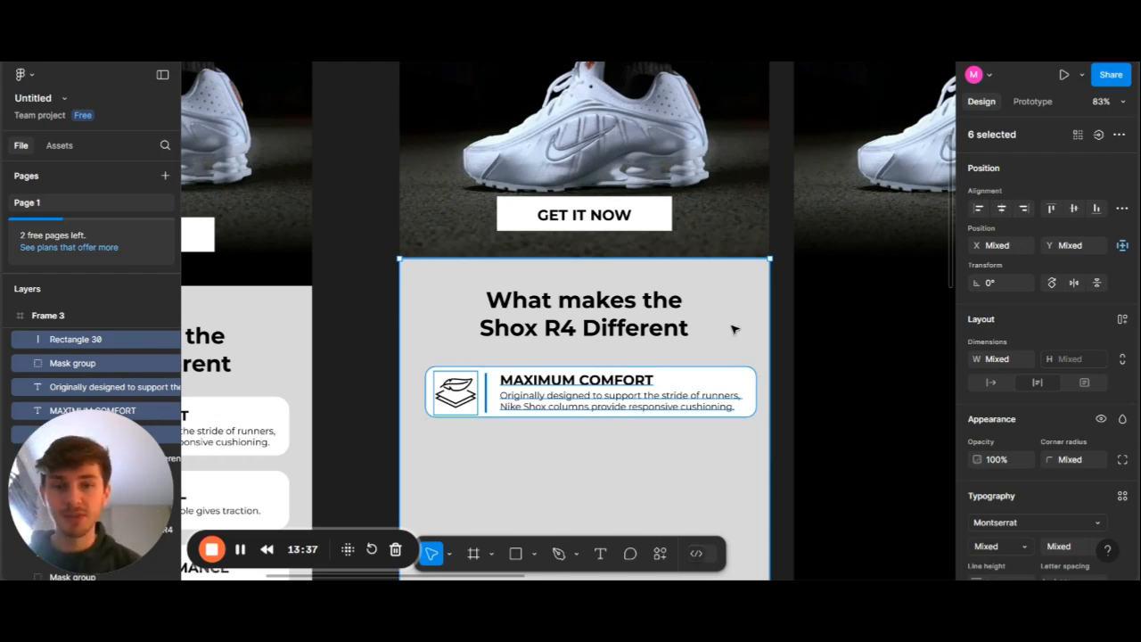
pyautogui.scroll(-1, 758, 332)
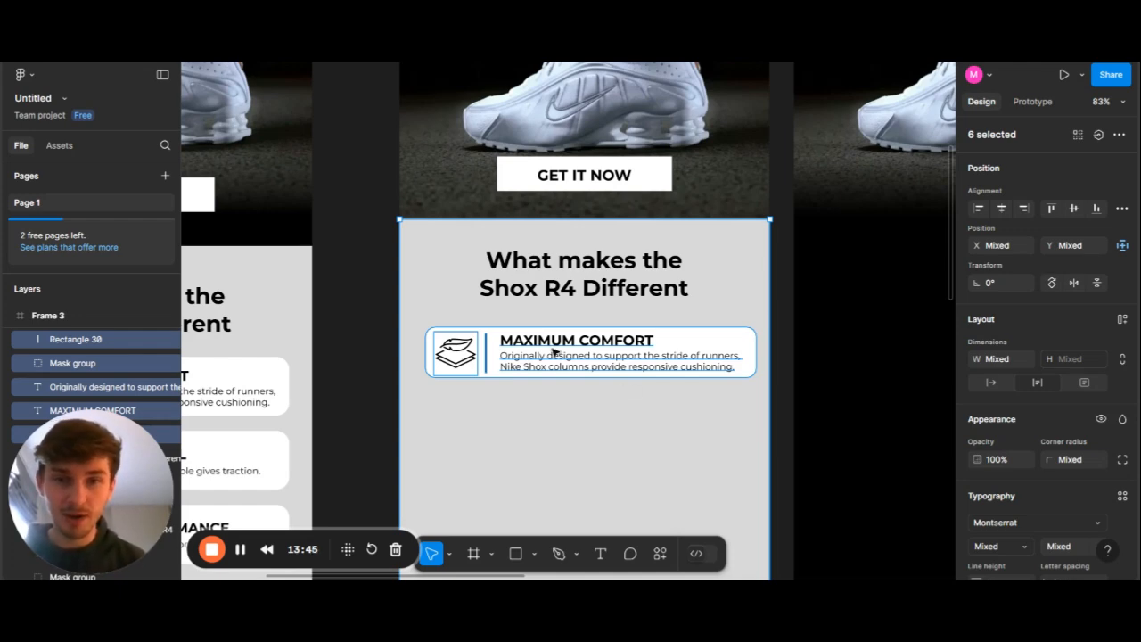
pyautogui.keyDown('shift'); pyautogui.click(730, 274); pyautogui.keyUp('shift')
pyautogui.keyDown('shift'); pyautogui.click(731, 274); pyautogui.keyUp('shift')
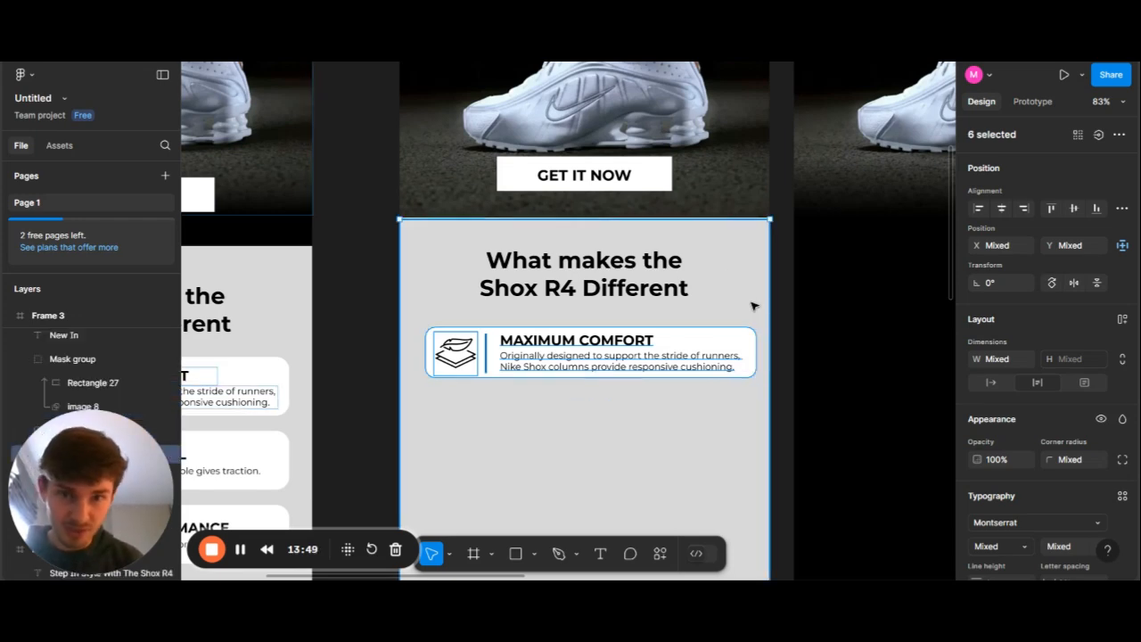
pyautogui.keyDown('shift'); pyautogui.click(741, 294); pyautogui.keyUp('shift')
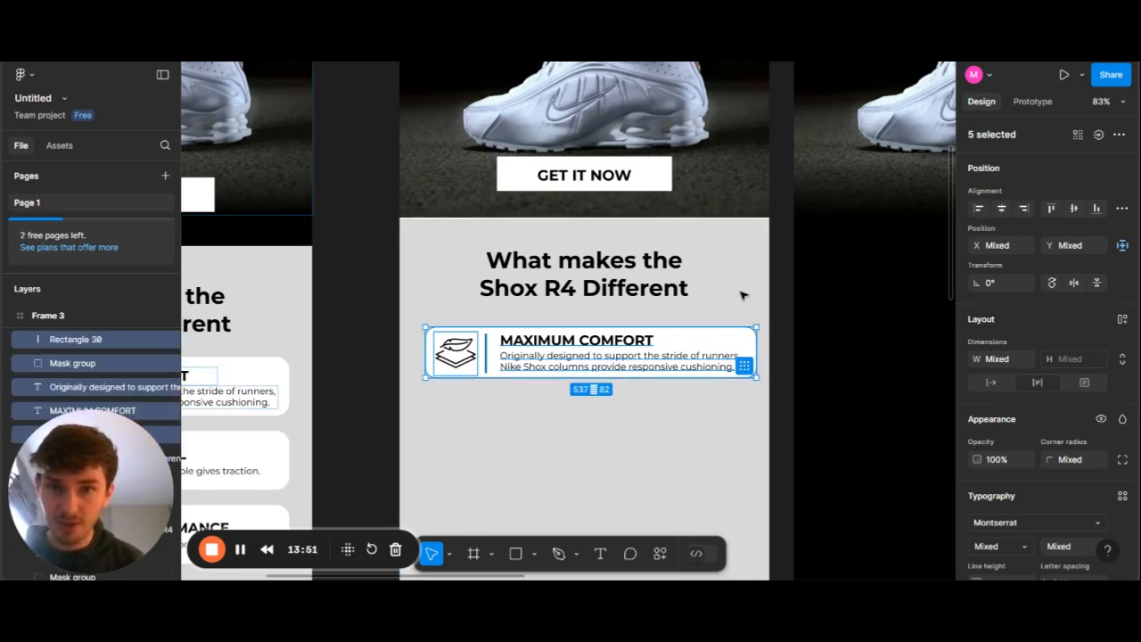
pyautogui.scroll(-1, 775, 328)
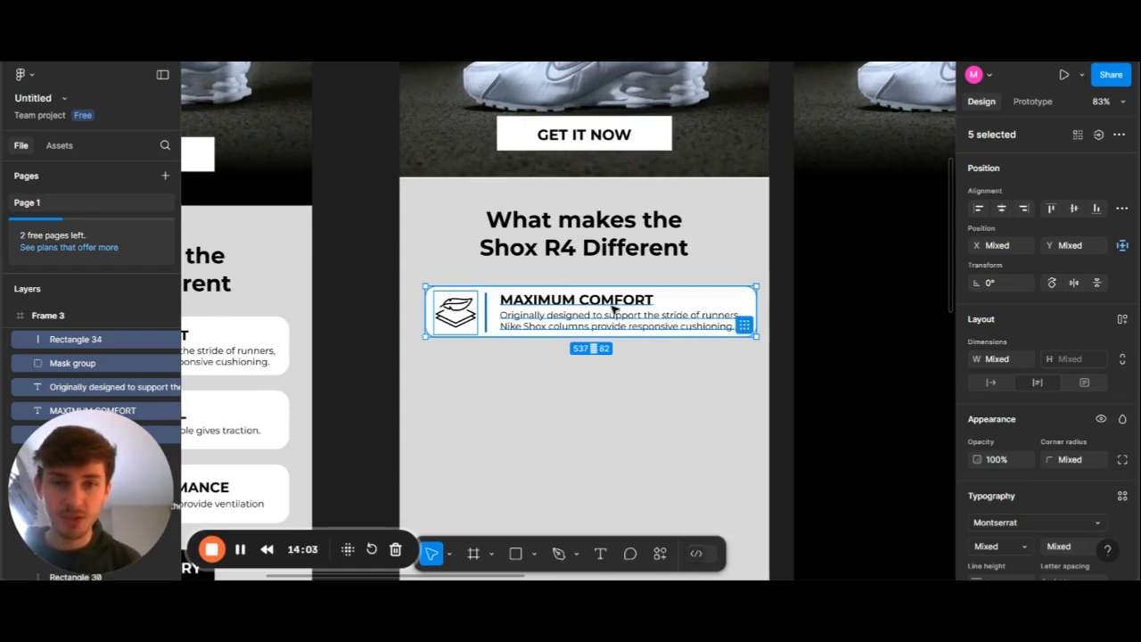
pyautogui.moveTo(613, 308); pyautogui.dragTo(612, 369)
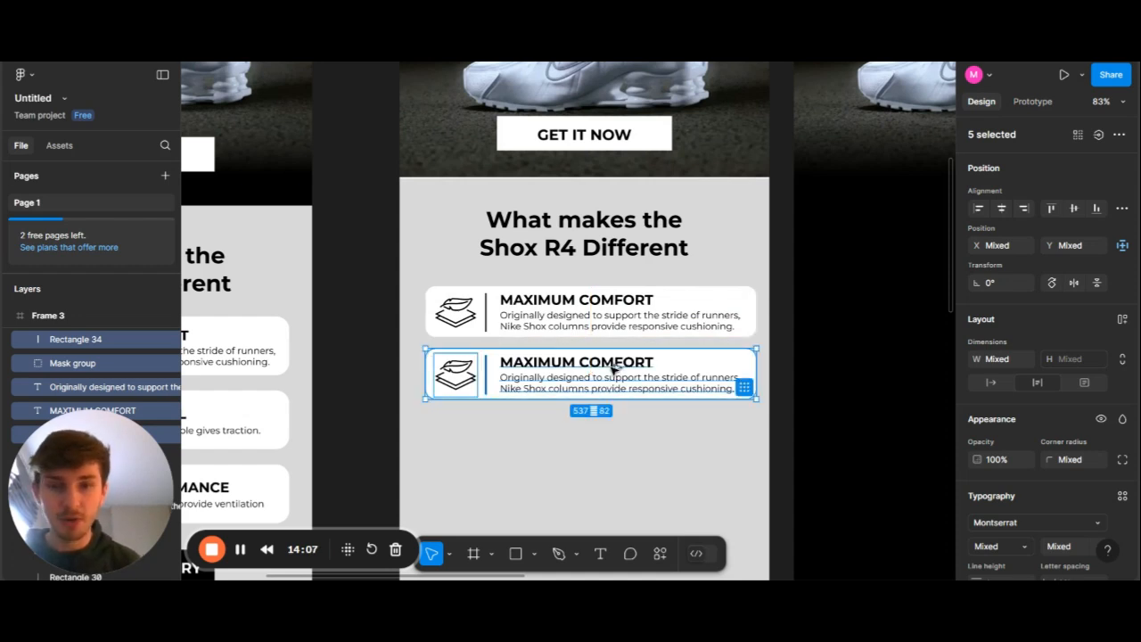
pyautogui.moveTo(611, 369); pyautogui.dragTo(611, 429)
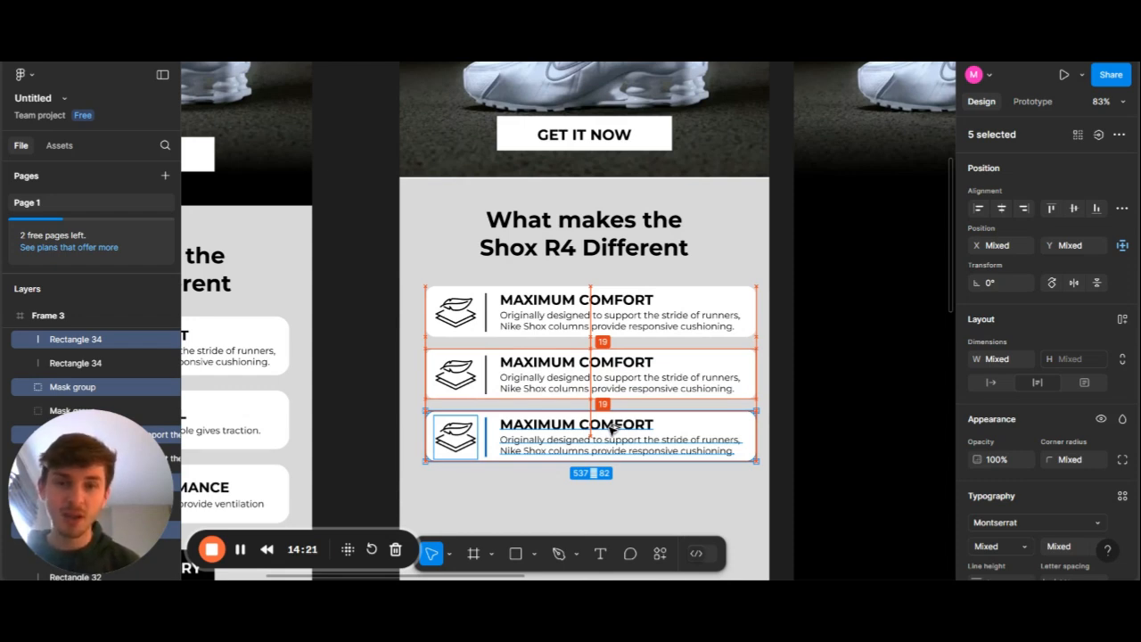
pyautogui.moveTo(611, 429); pyautogui.dragTo(611, 428)
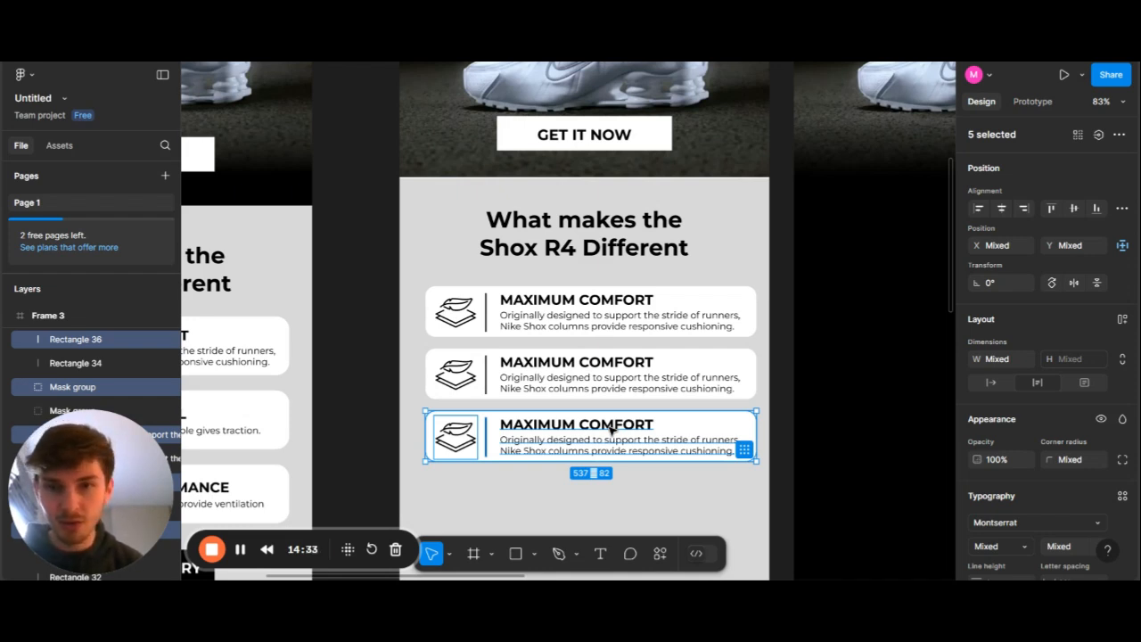
# Compare the icons, titles and descriptions of Frame 1's three feature cards with the cards in Frame 3
pyautogui.scroll(-1, 585, 410)
pyautogui.hscroll(-1, 585, 410)
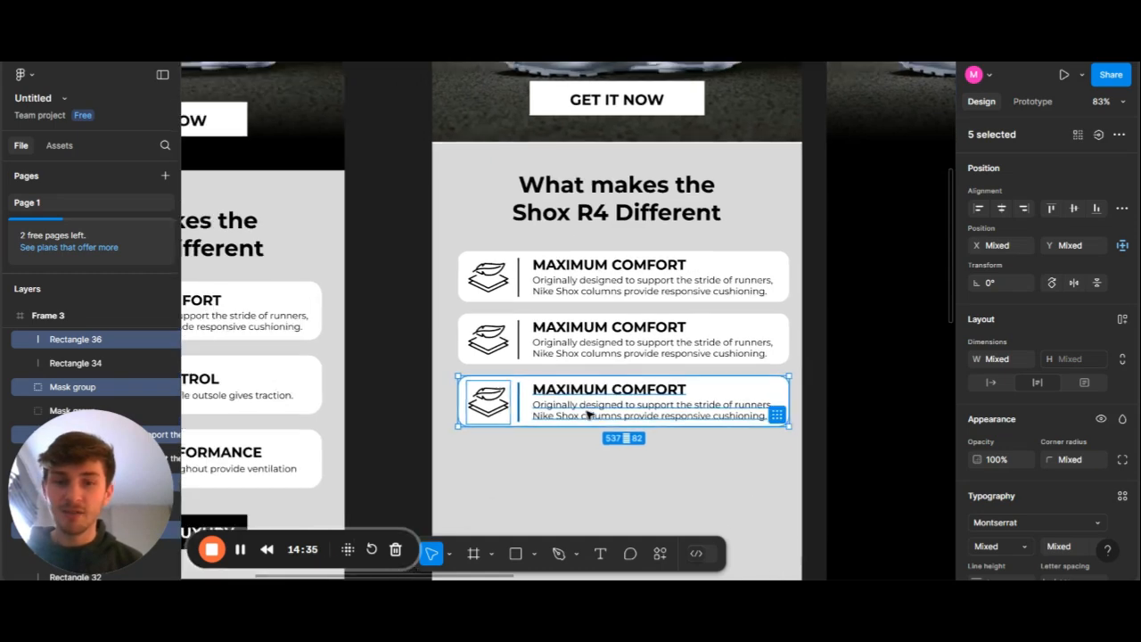
pyautogui.click(380, 400)
pyautogui.hscroll(-5, 380, 400)
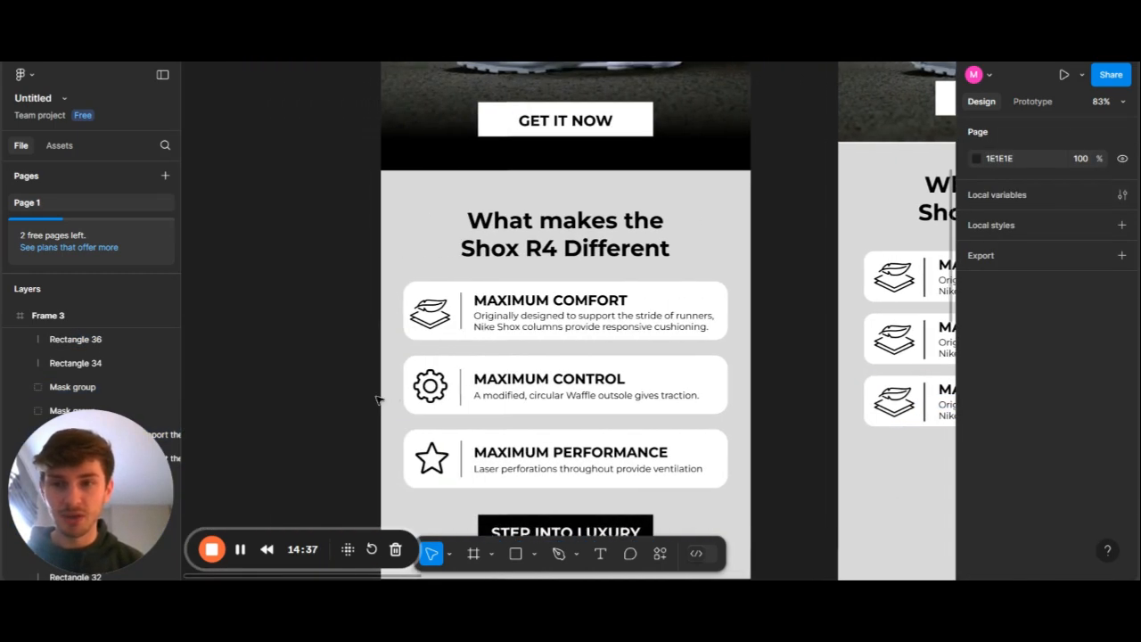
pyautogui.hscroll(1, 472, 390)
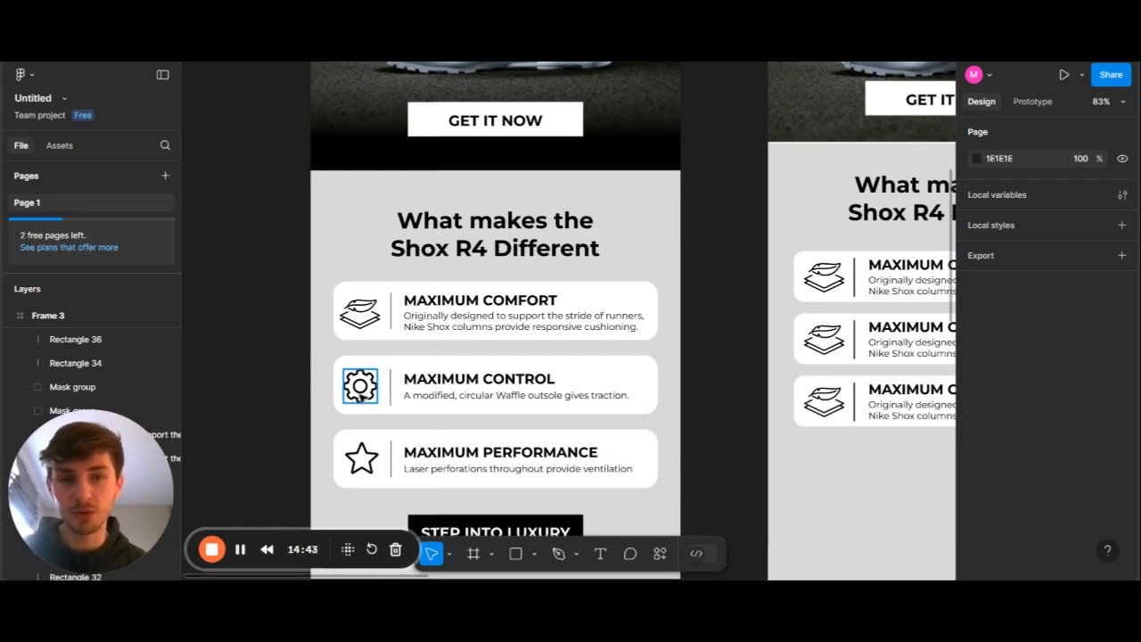
pyautogui.hscroll(3, 360, 397)
pyautogui.hscroll(3, 360, 396)
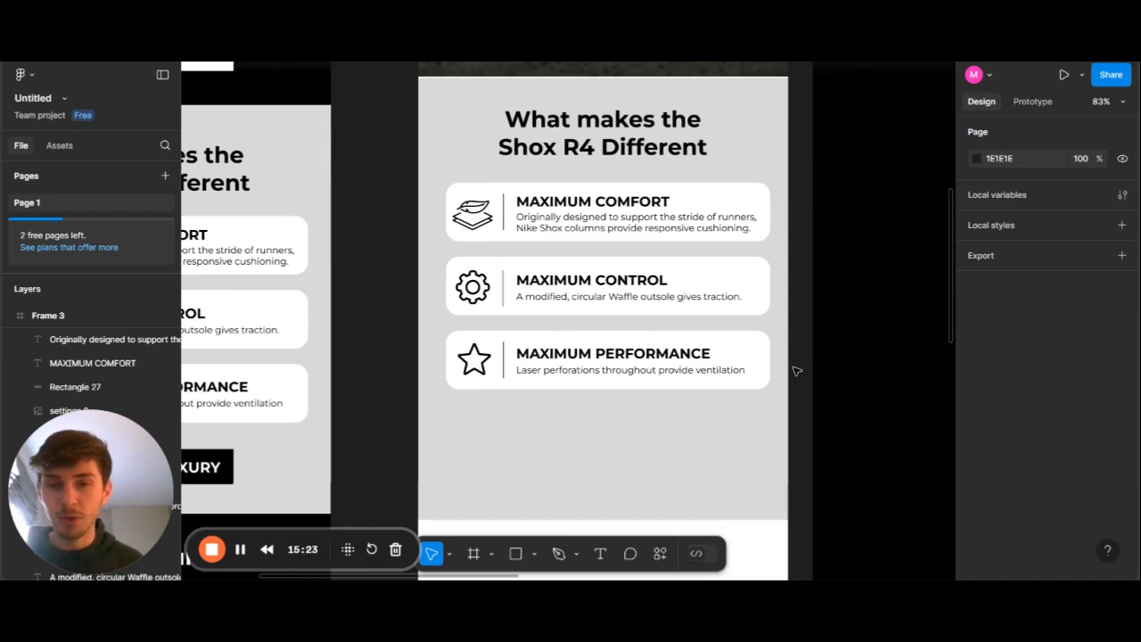
pyautogui.hscroll(-1, 795, 371)
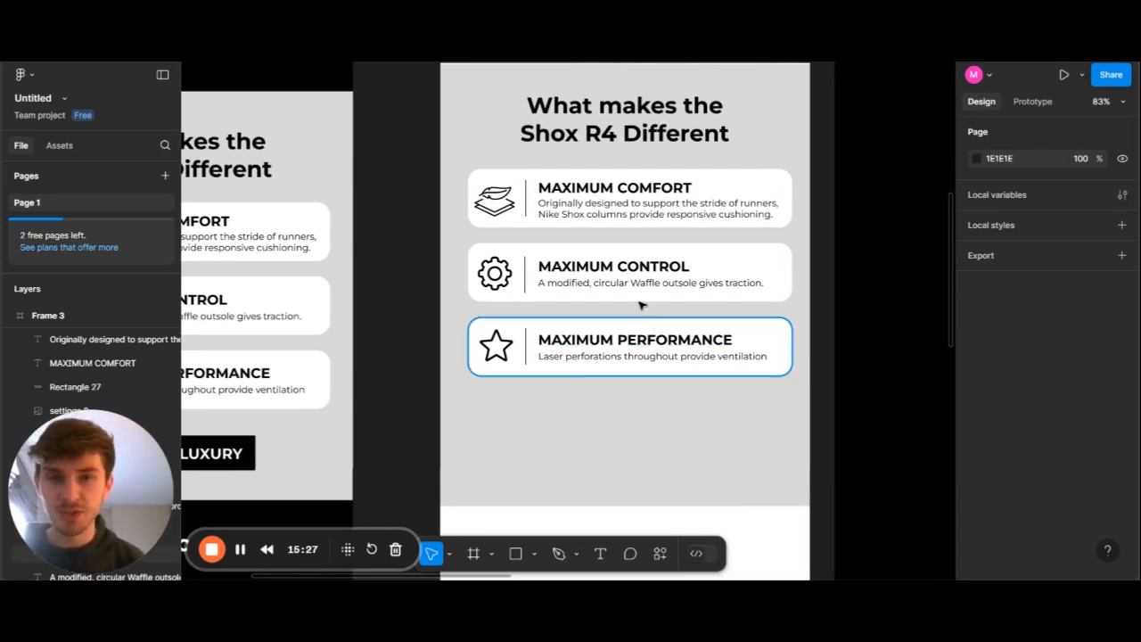
# Copy the black STEP INTO LUXURY button with its label from Frame 1 and place it below Frame 3's MAXIMUM PERFORMANCE card
pyautogui.hscroll(-5, 629, 294)
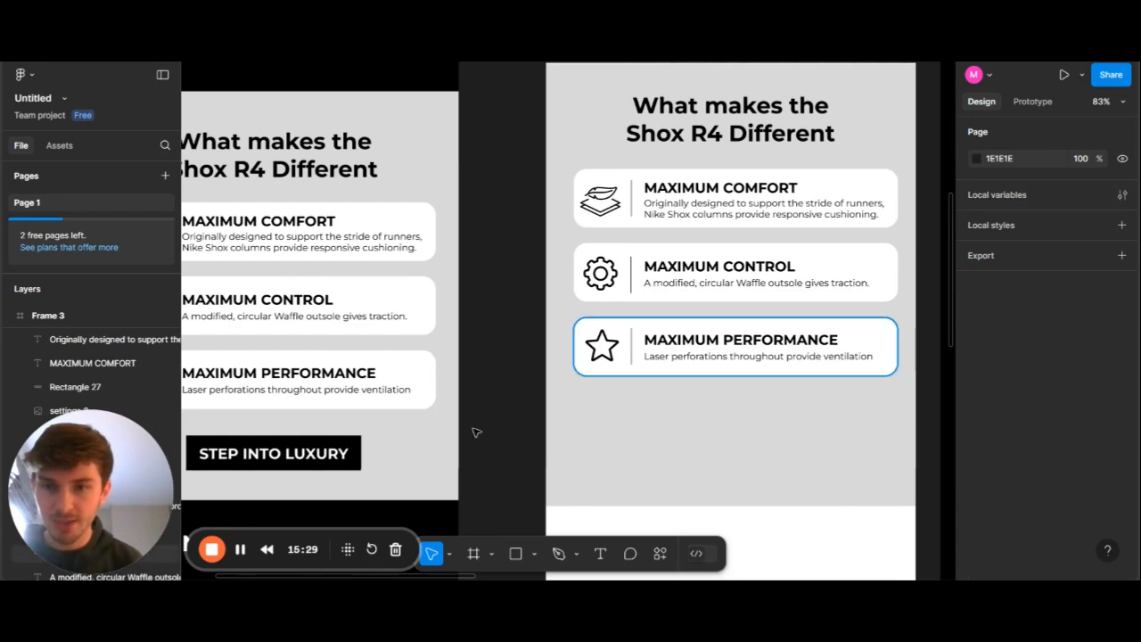
pyautogui.click(361, 456)
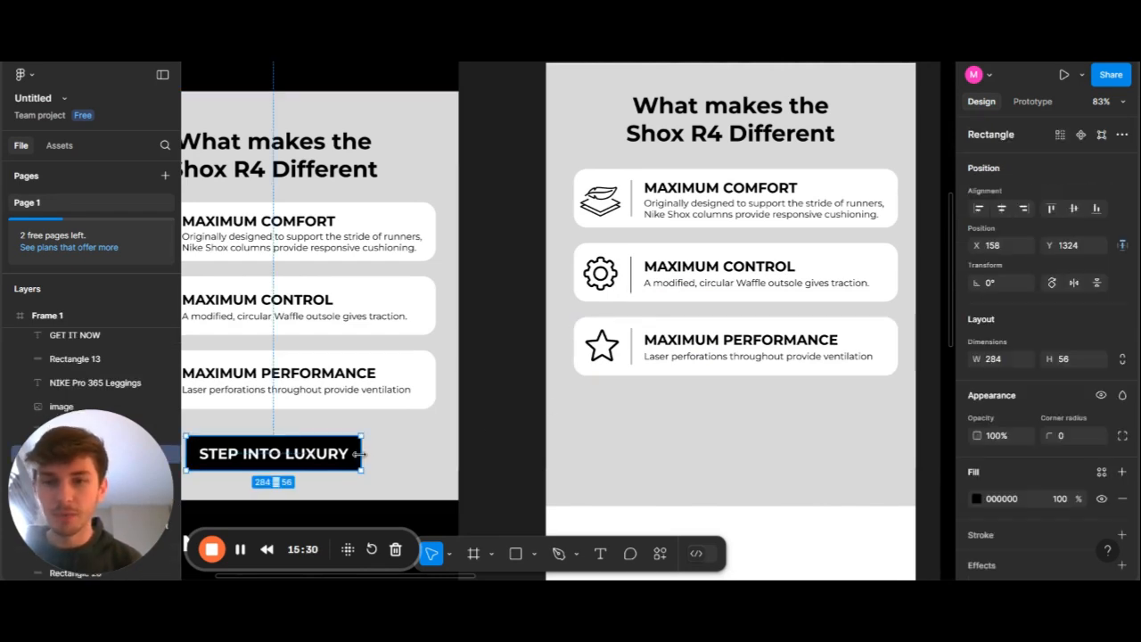
pyautogui.scroll(3, 597, 395)
pyautogui.hscroll(3, 598, 395)
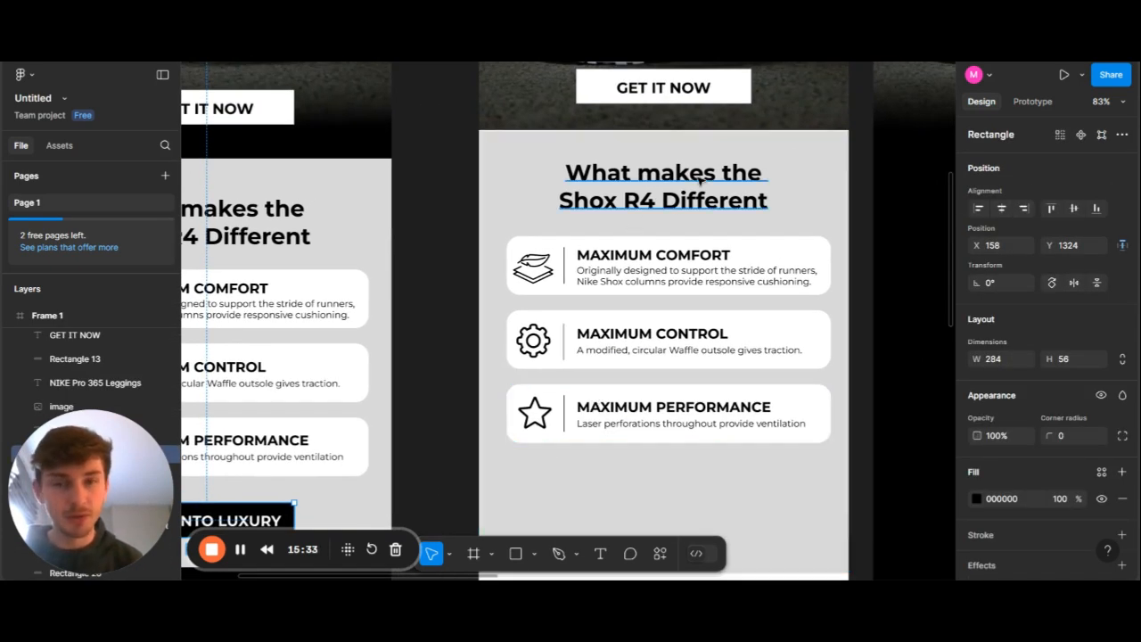
pyautogui.scroll(-2, 698, 176)
pyautogui.scroll(4, 700, 178)
pyautogui.hscroll(2, 700, 178)
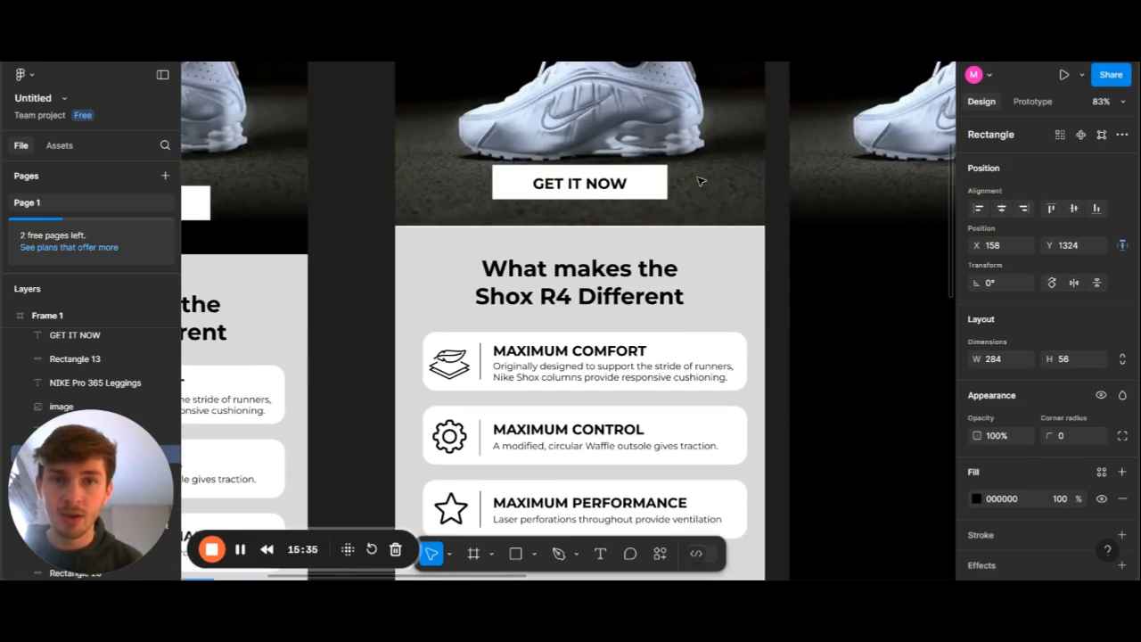
pyautogui.scroll(-3, 621, 389)
pyautogui.scroll(-3, 622, 392)
pyautogui.hscroll(-2, 535, 397)
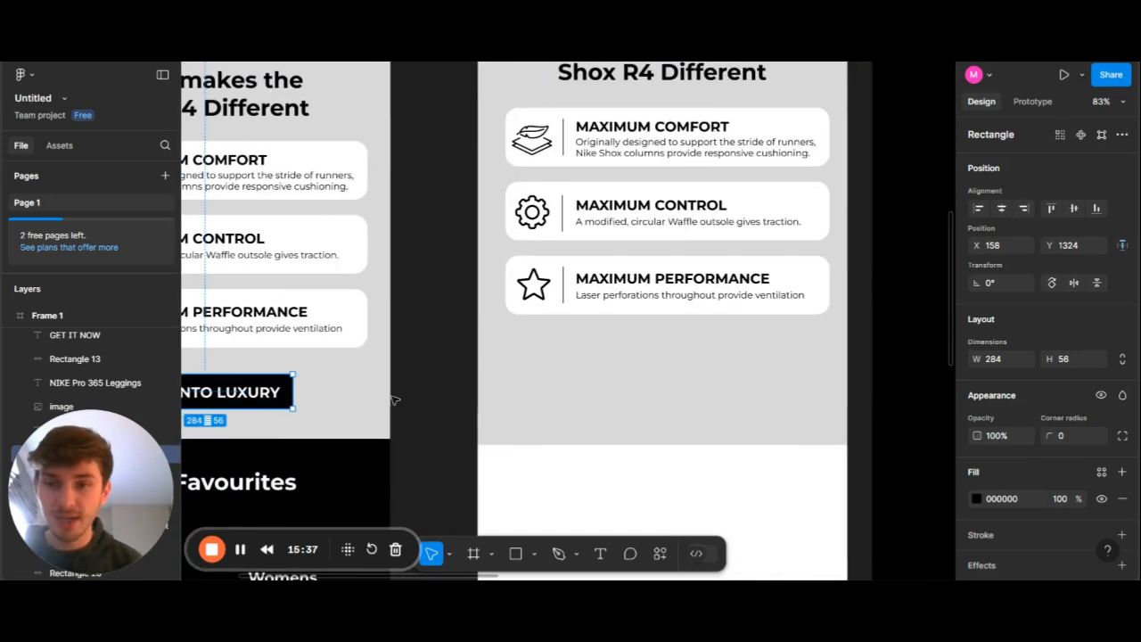
pyautogui.keyDown('shift'); pyautogui.click(274, 399); pyautogui.keyUp('shift')
pyautogui.moveTo(274, 399); pyautogui.dragTo(703, 359)
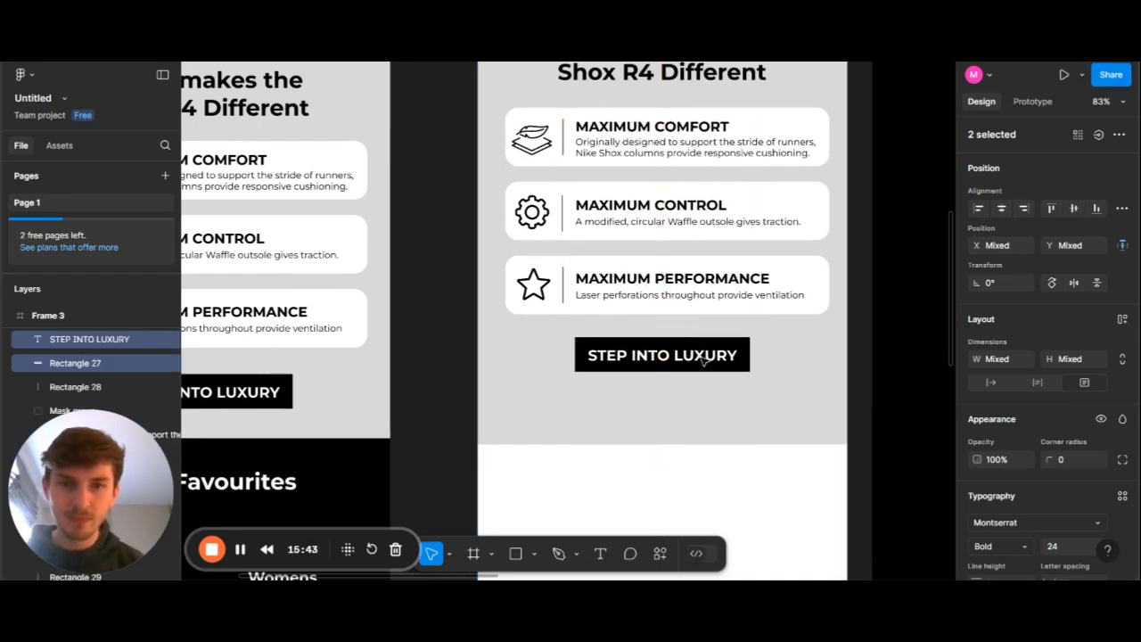
# Delete the spare Frame 4 beside Frame 3
pyautogui.scroll(-5, 703, 359)
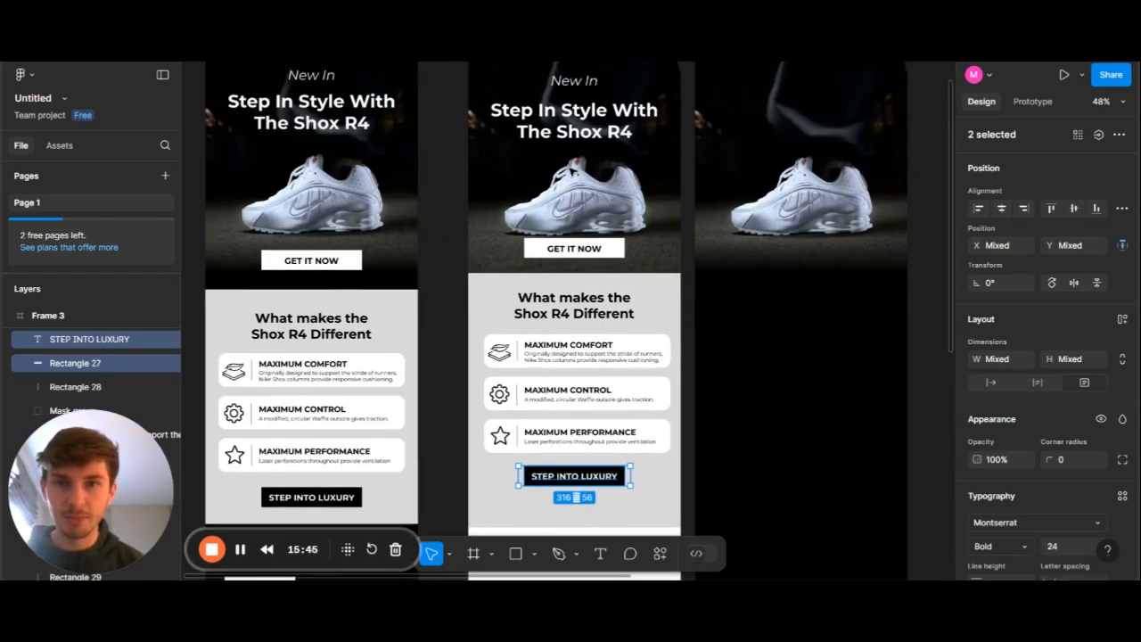
pyautogui.scroll(3, 533, 141)
pyautogui.click(491, 128)
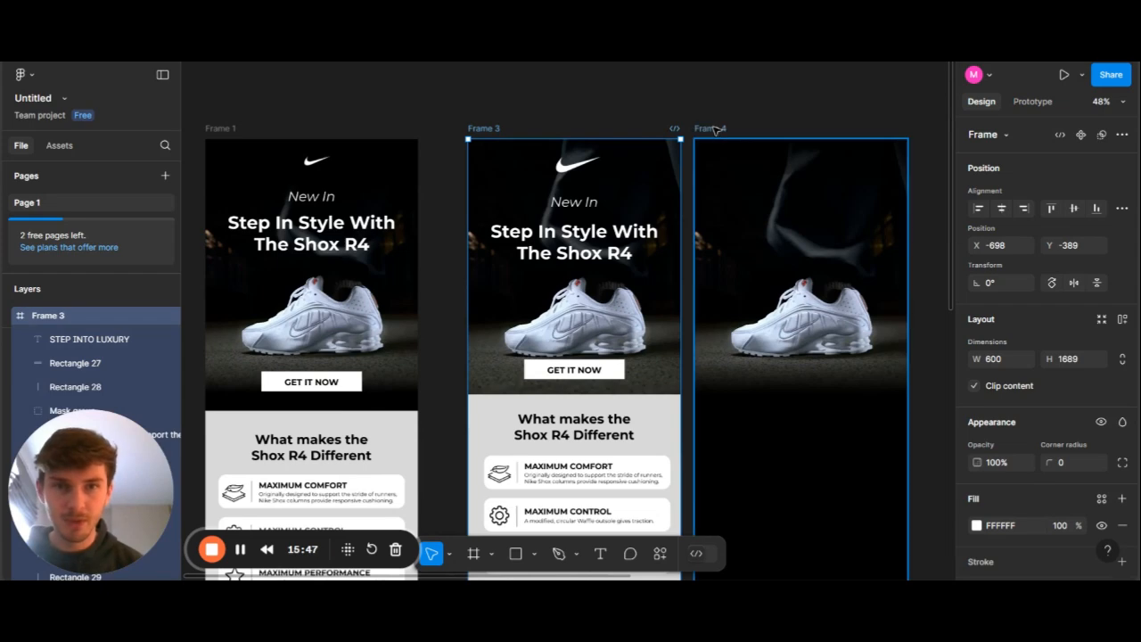
pyautogui.click(716, 130)
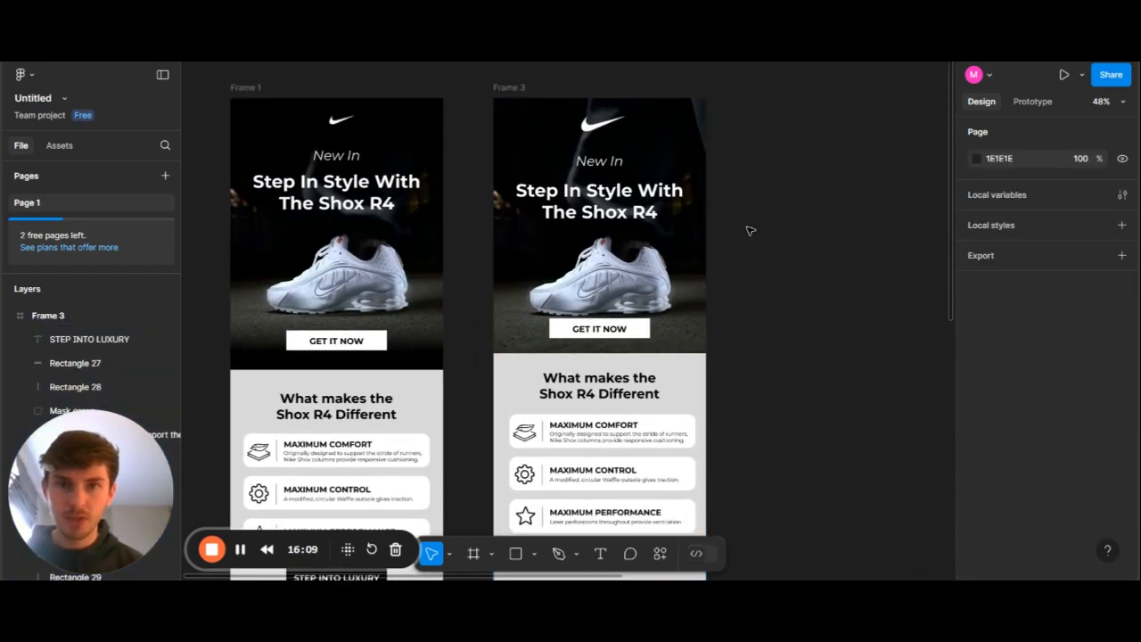
# Extend Frame 3 downward to a height of 2747 to make room for the Nike Favourites and footer sections
pyautogui.scroll(-10, 748, 231)
pyautogui.hscroll(-3, 748, 231)
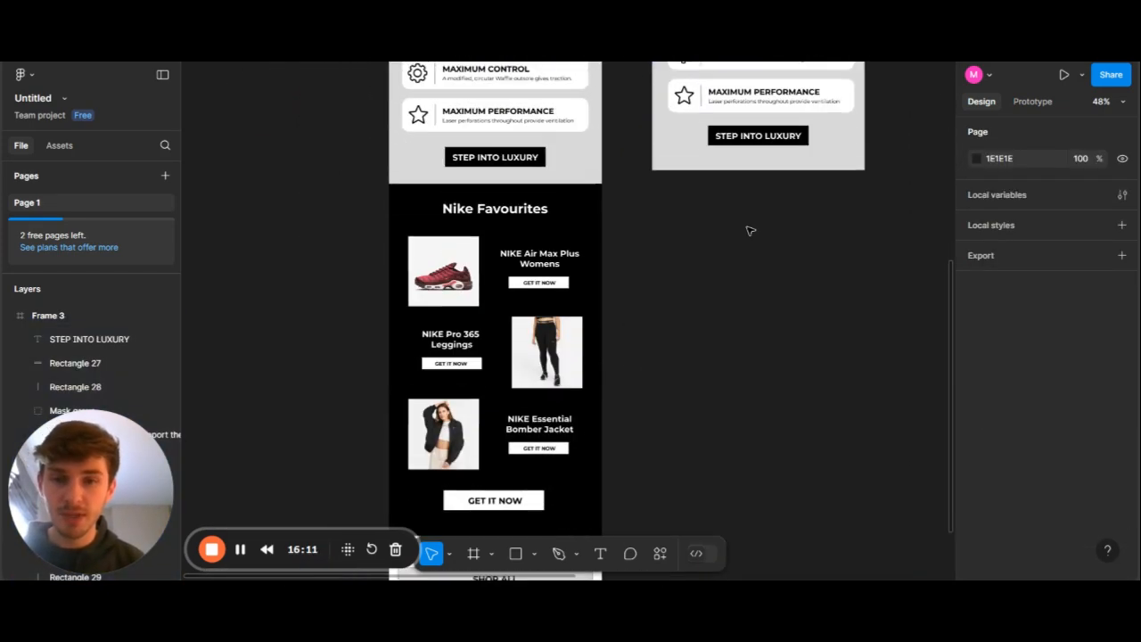
pyautogui.scroll(10, 431, 303)
pyautogui.hscroll(4, 431, 303)
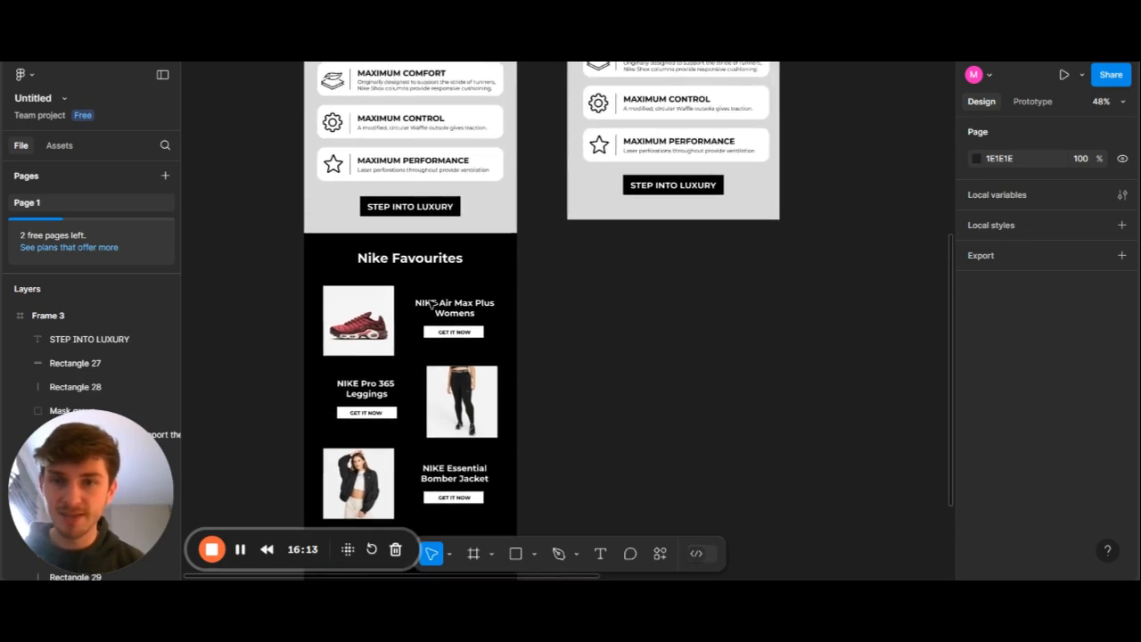
pyautogui.hscroll(1, 432, 303)
pyautogui.click(463, 121)
pyautogui.scroll(-10, 535, 204)
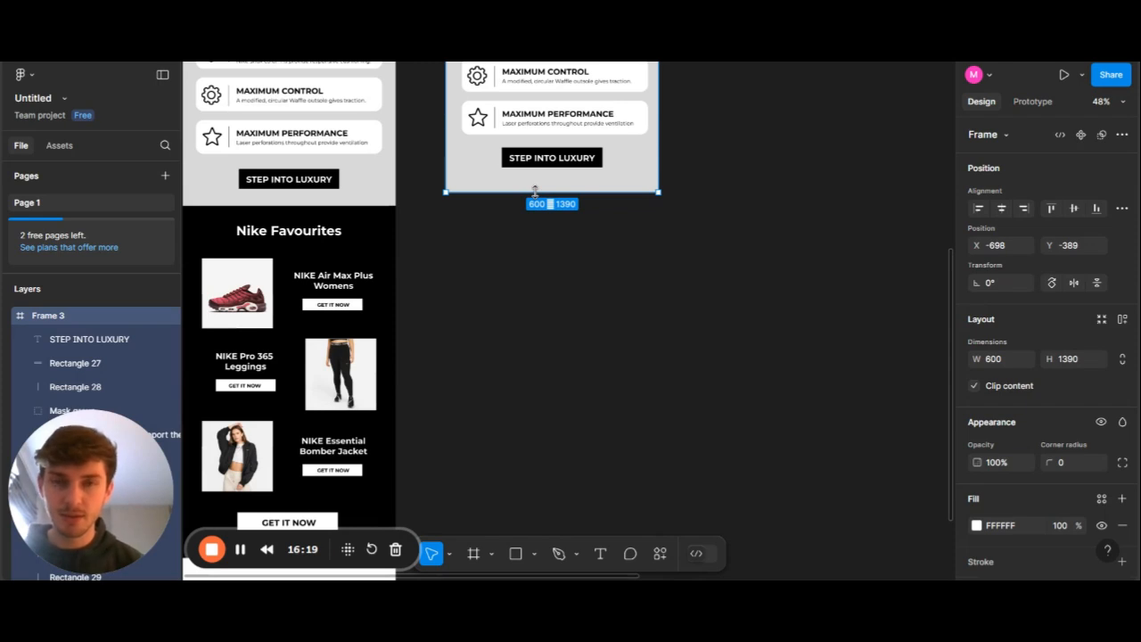
pyautogui.moveTo(535, 190); pyautogui.dragTo(471, 499)
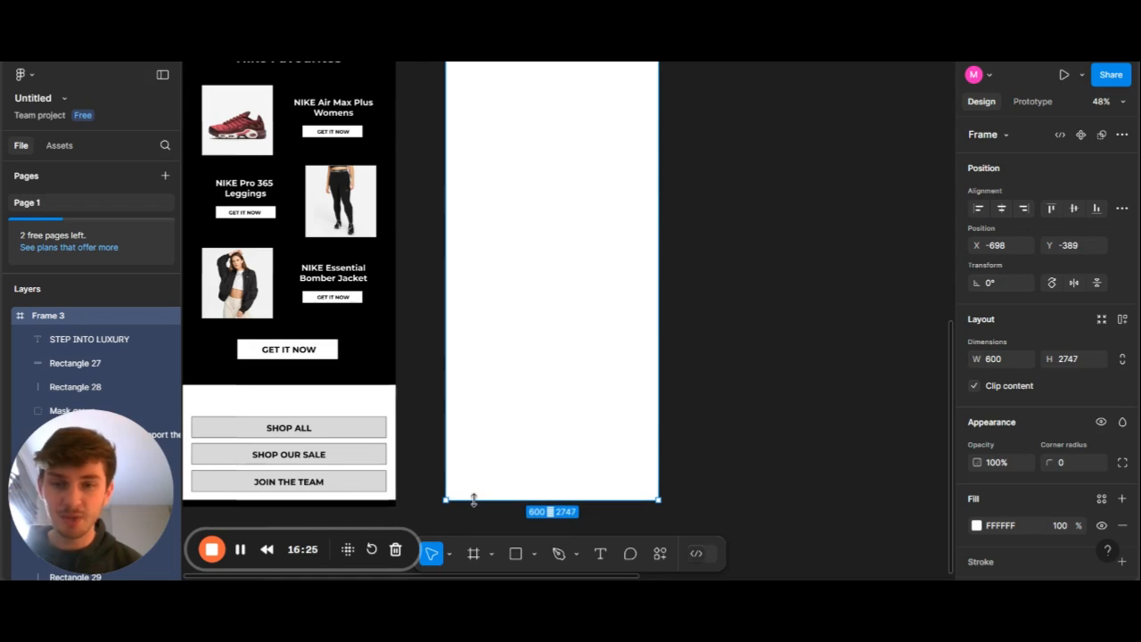
# Compare the STEP INTO LUXURY area and the blank space below it in Frame 3 with Frame 1's Nike Favourites section
pyautogui.scroll(5, 541, 411)
pyautogui.scroll(3, 621, 351)
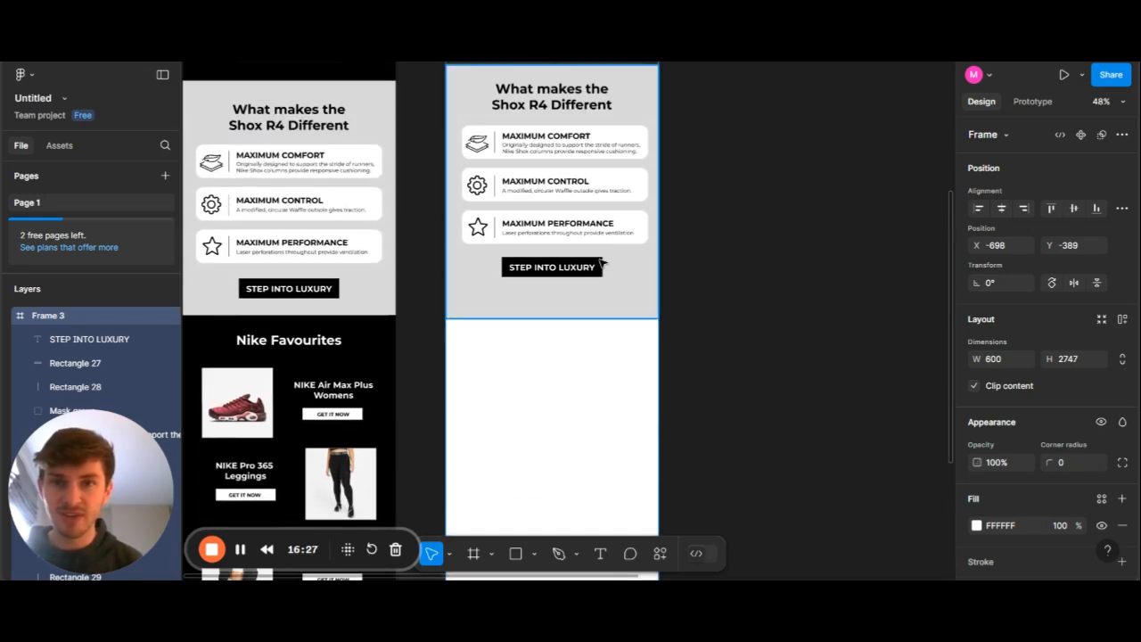
pyautogui.scroll(5, 598, 258)
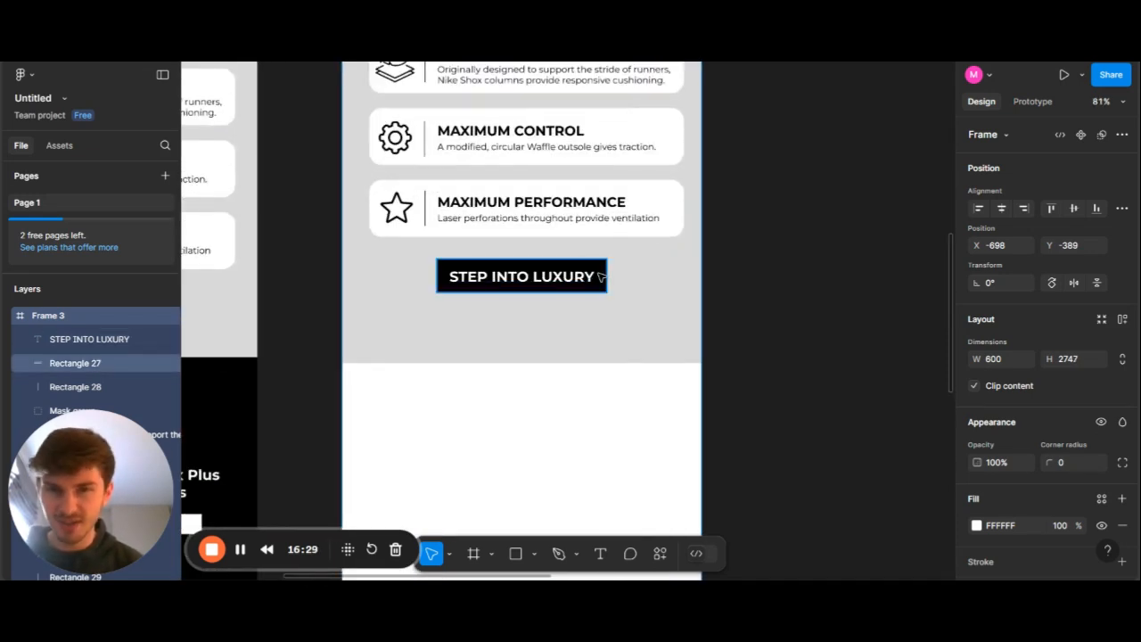
pyautogui.scroll(1, 600, 277)
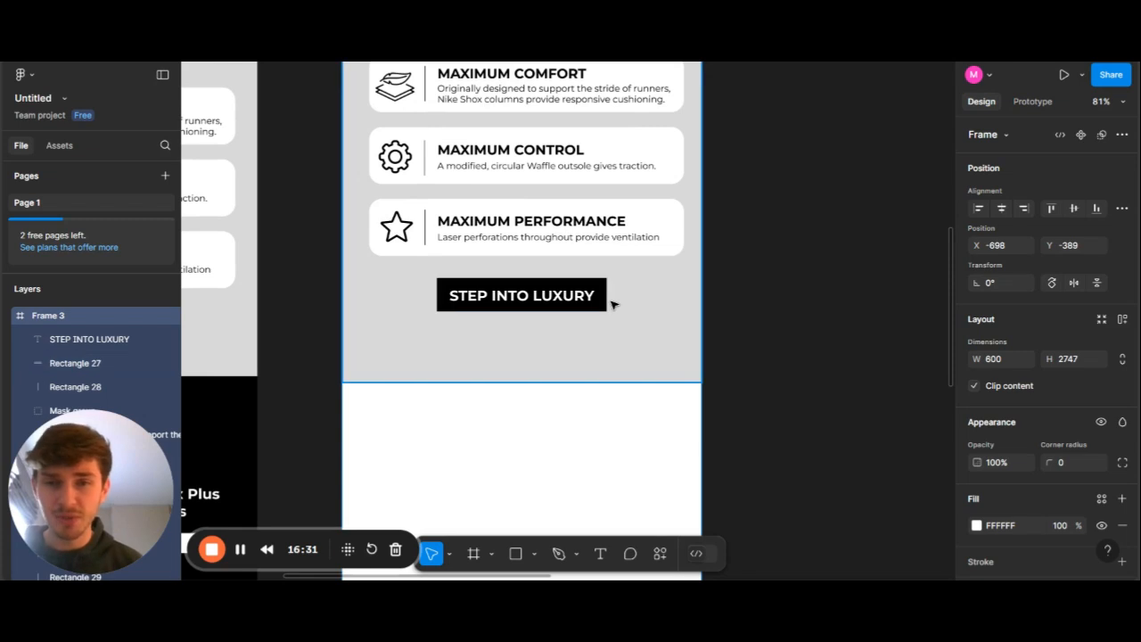
pyautogui.scroll(-5, 612, 303)
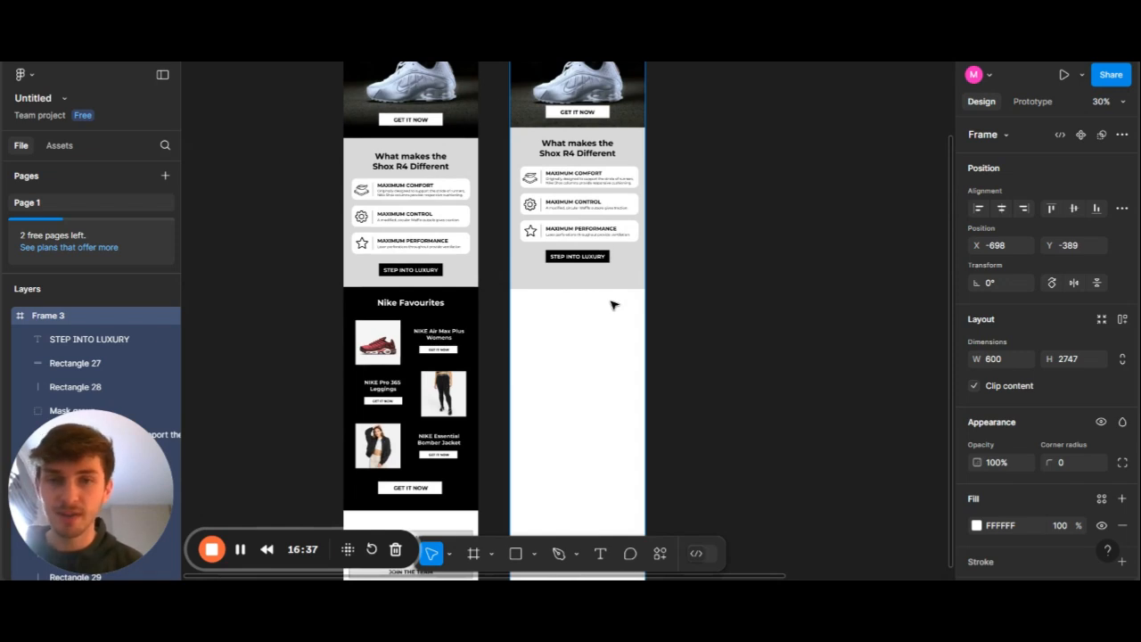
pyautogui.scroll(2, 612, 304)
pyautogui.scroll(-2, 614, 303)
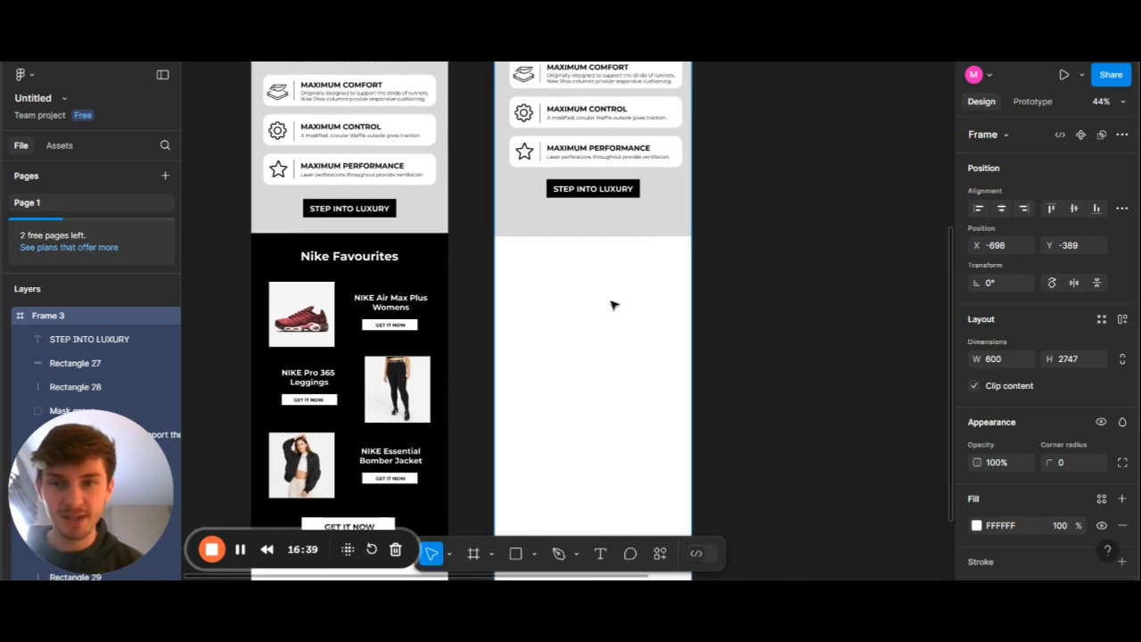
pyautogui.click(486, 240)
pyautogui.scroll(1, 616, 221)
pyautogui.scroll(1, 614, 221)
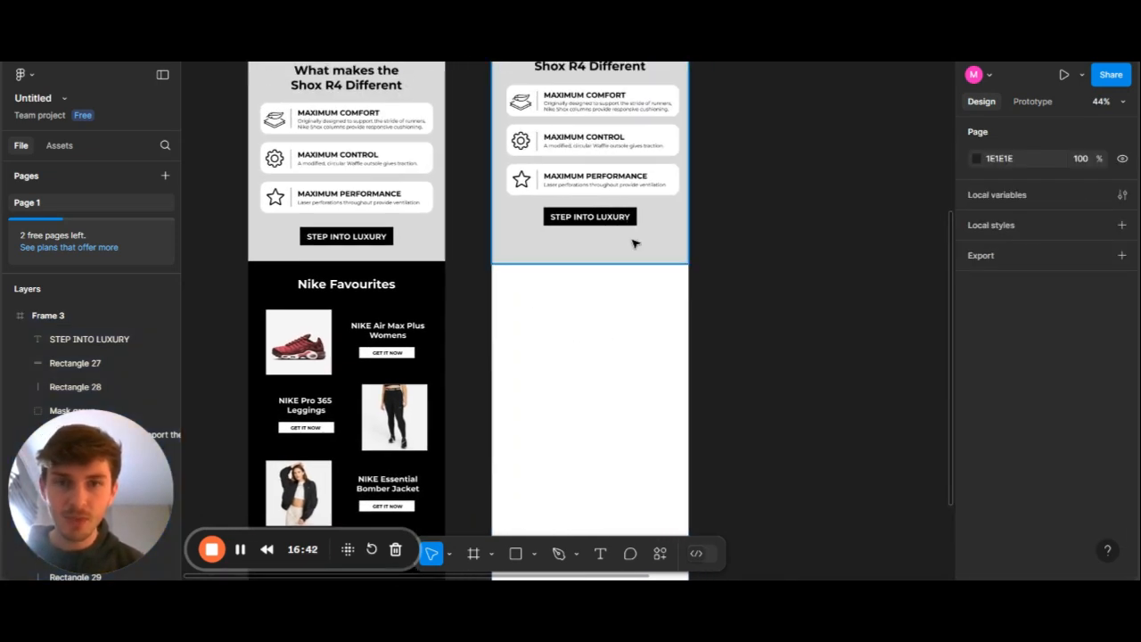
# Duplicate Frame 3's grey background rectangle downward to Y 1390 and set the copy's fill to 000000
pyautogui.click(635, 244)
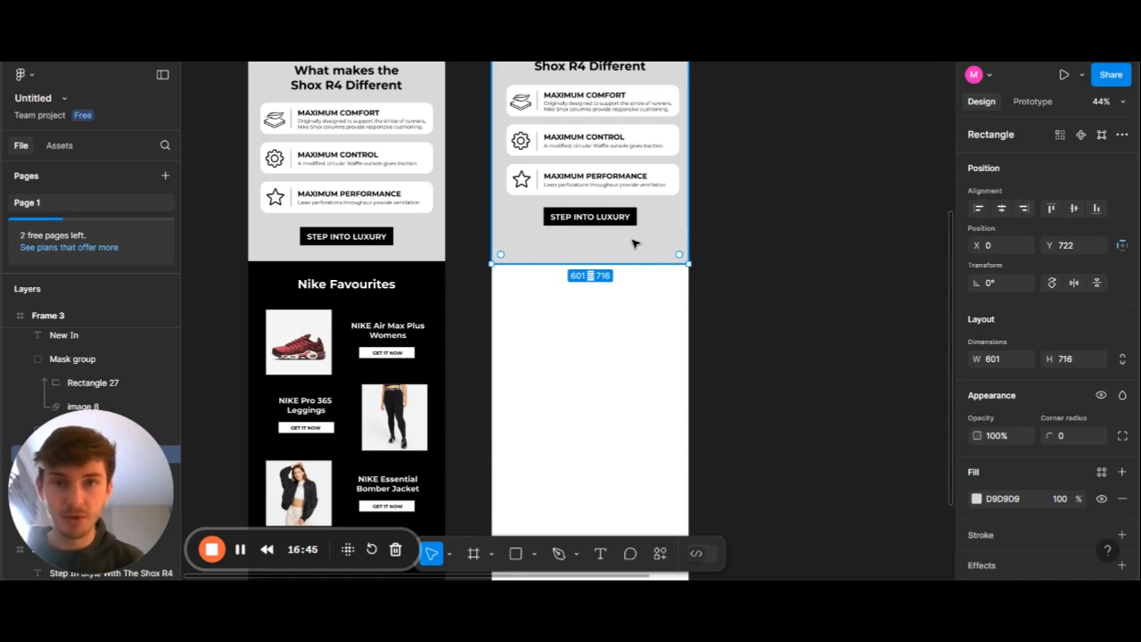
pyautogui.moveTo(654, 237); pyautogui.dragTo(658, 460)
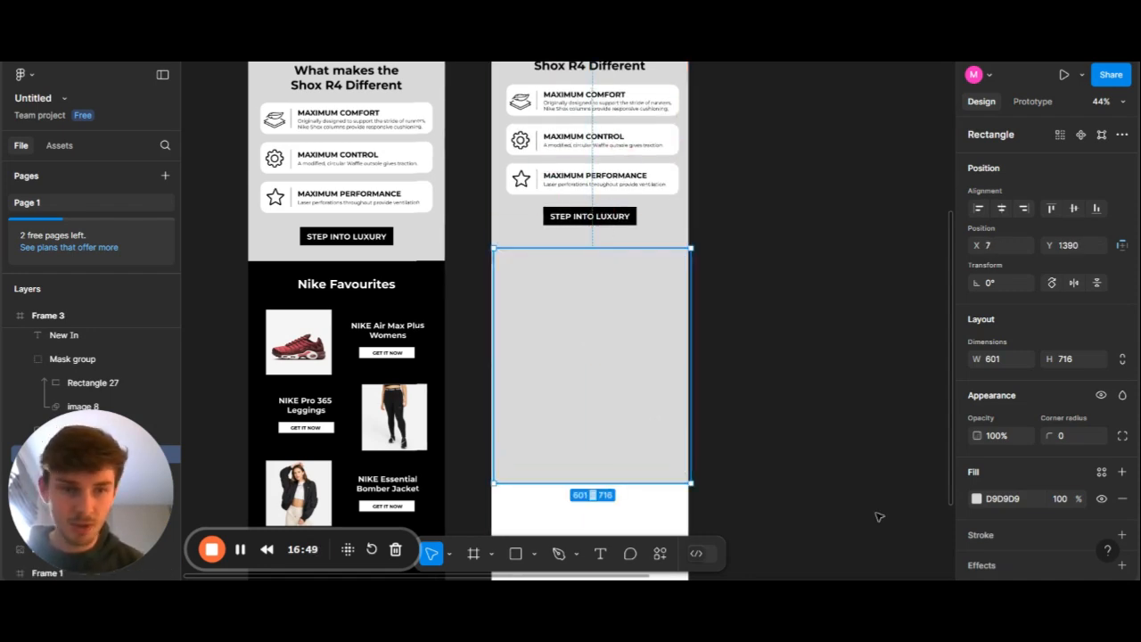
pyautogui.click(1002, 499)
pyautogui.write('000000')
pyautogui.press('Return')
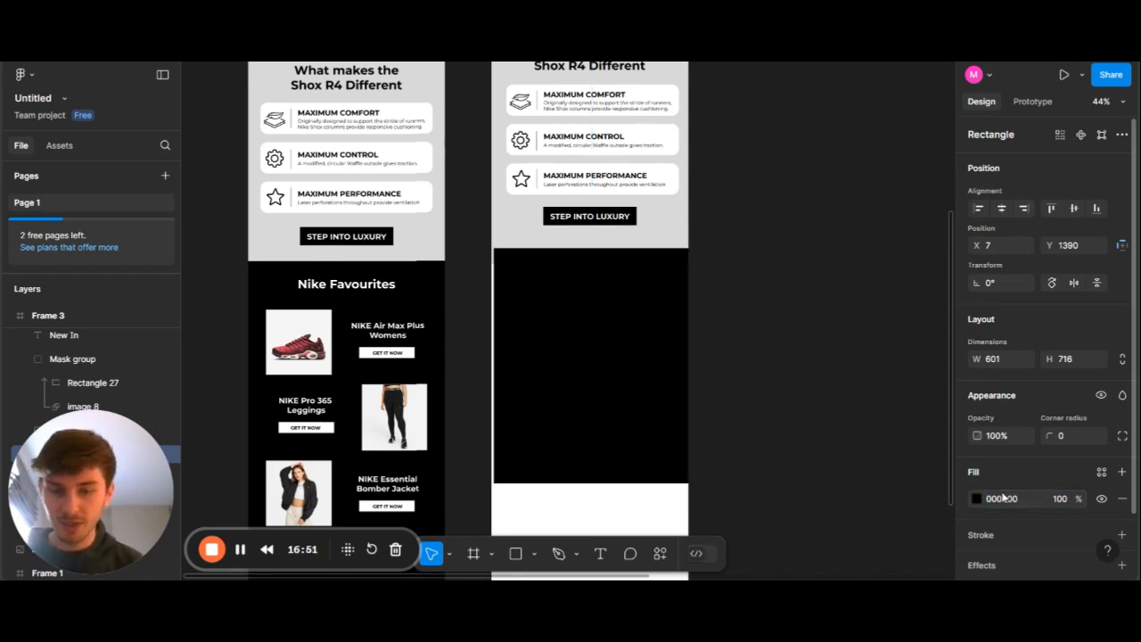
# Align the black rectangle with Frame 3's side edges, directly beneath the grey feature section
pyautogui.moveTo(614, 377)
pyautogui.mouseDown()
pyautogui.moveTo(616, 365)
pyautogui.moveTo(614, 375)
pyautogui.mouseUp()
pyautogui.click(718, 365)
pyautogui.scroll(1, 623, 267)
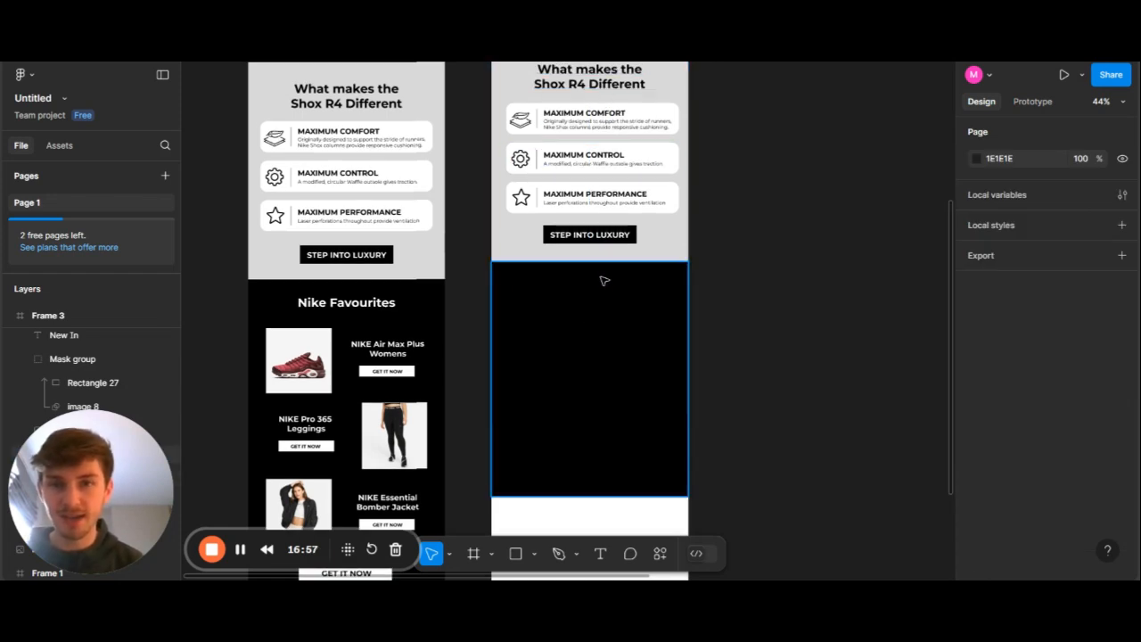
# Copy Frame 1's Nike Favourites heading into Frame 3, centred near the top of the black section
pyautogui.click(367, 312)
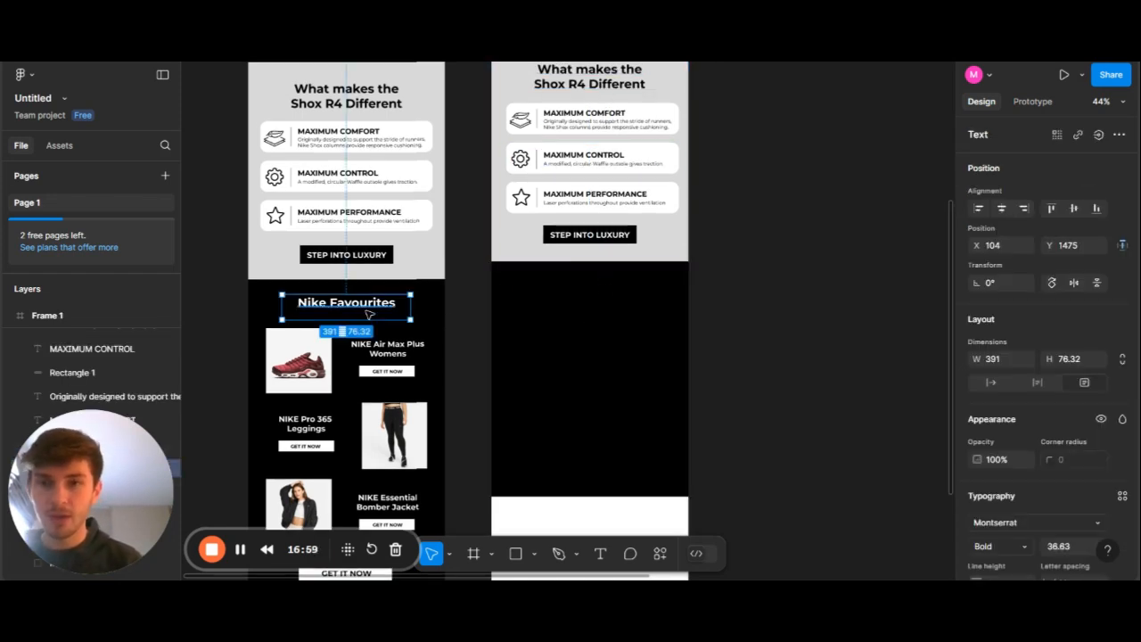
pyautogui.moveTo(368, 313); pyautogui.dragTo(621, 300)
pyautogui.click(794, 311)
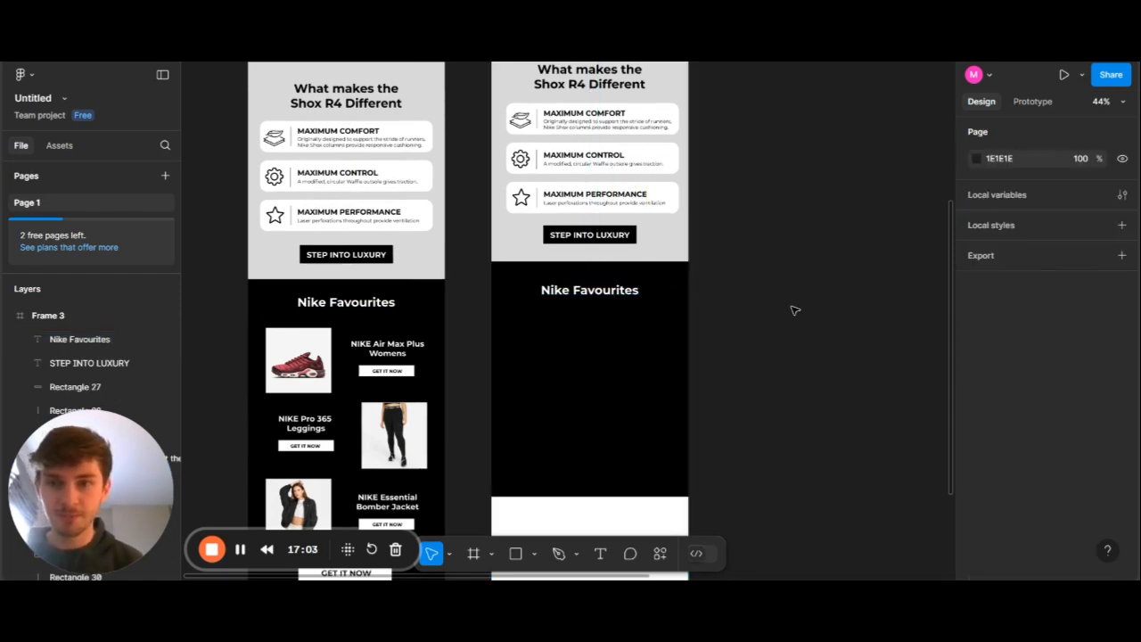
# Copy Frame 1's red shoe image into Frame 3's black section and place it at X 58, Y 1549
pyautogui.scroll(-2, 795, 310)
pyautogui.hscroll(-2, 795, 310)
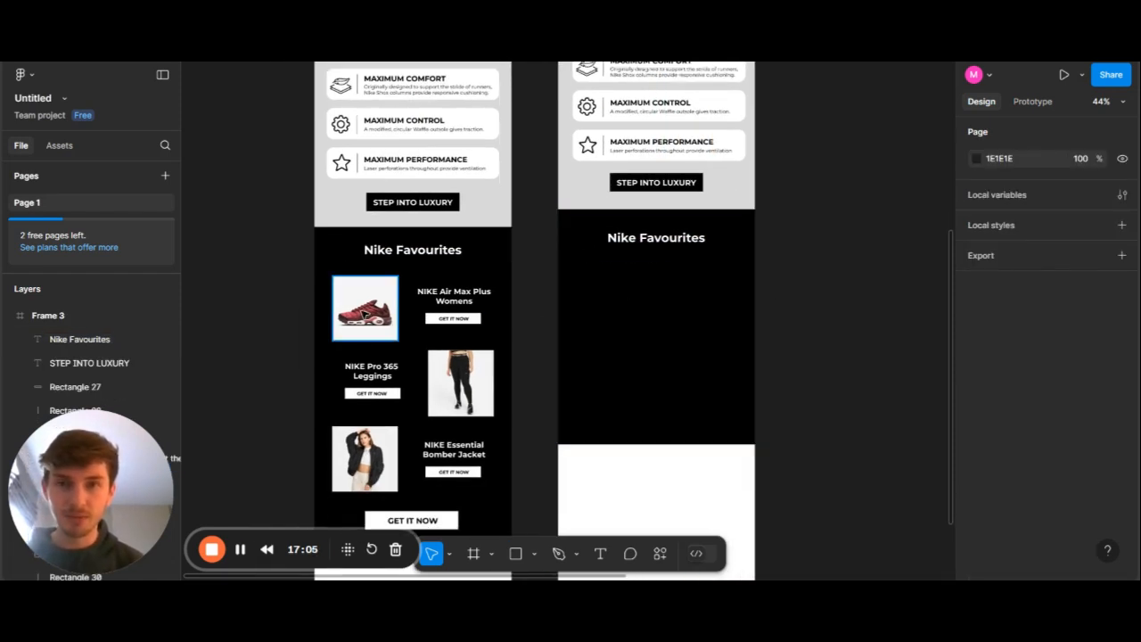
pyautogui.click(361, 311)
pyautogui.moveTo(361, 311); pyautogui.dragTo(621, 308)
pyautogui.scroll(3, 623, 308)
pyautogui.hscroll(2, 621, 308)
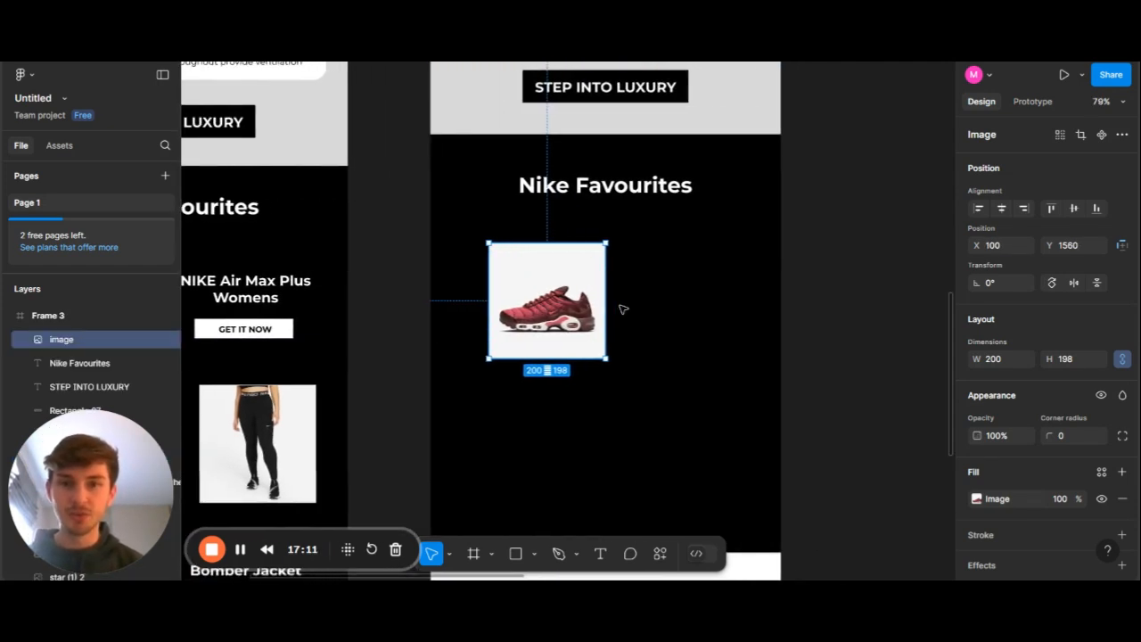
pyautogui.moveTo(546, 299); pyautogui.dragTo(535, 297)
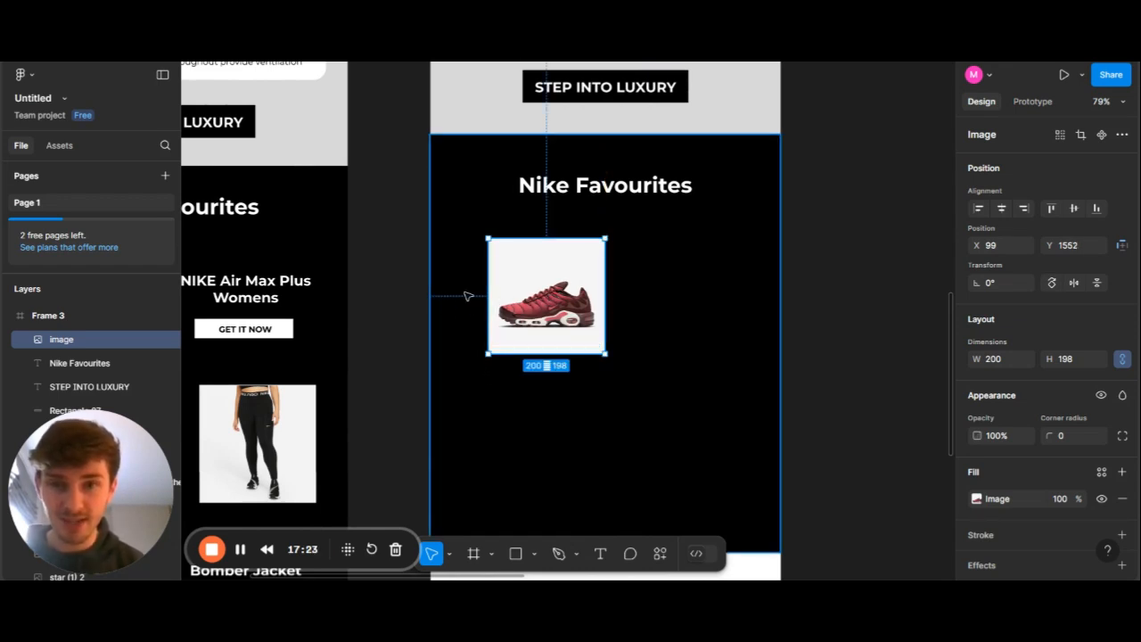
pyautogui.moveTo(546, 305); pyautogui.dragTo(572, 285)
pyautogui.hscroll(-1, 533, 306)
pyautogui.hscroll(-1, 535, 307)
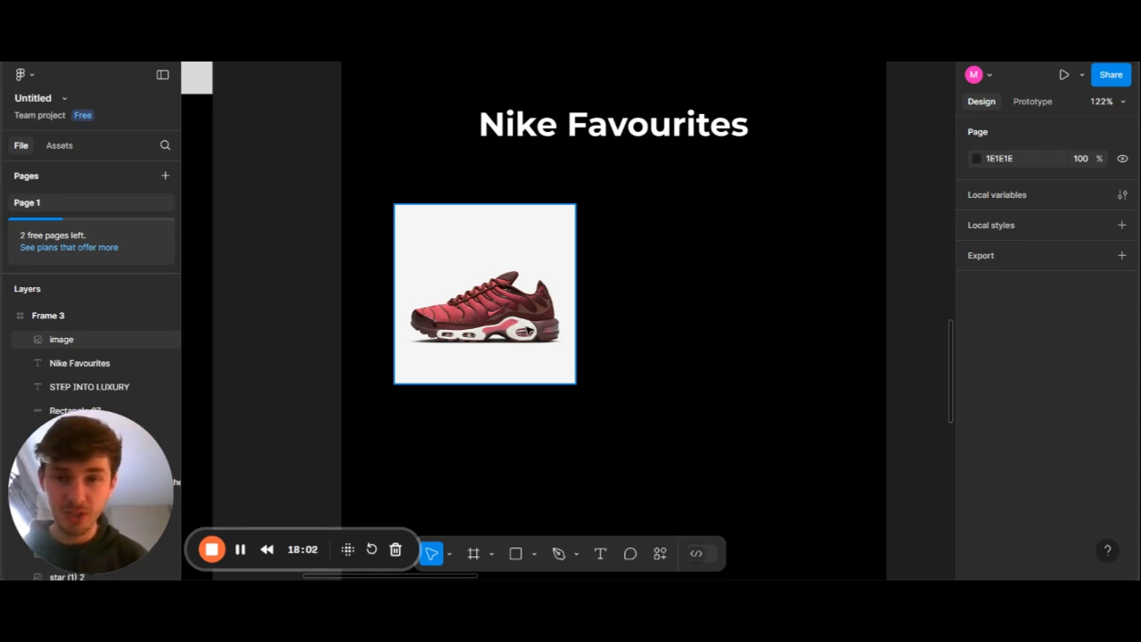
# Draw a 58 by 38 spacer rectangle filling the gap between Frame 3's left edge and the shoe image
pyautogui.scroll(-5, 492, 326)
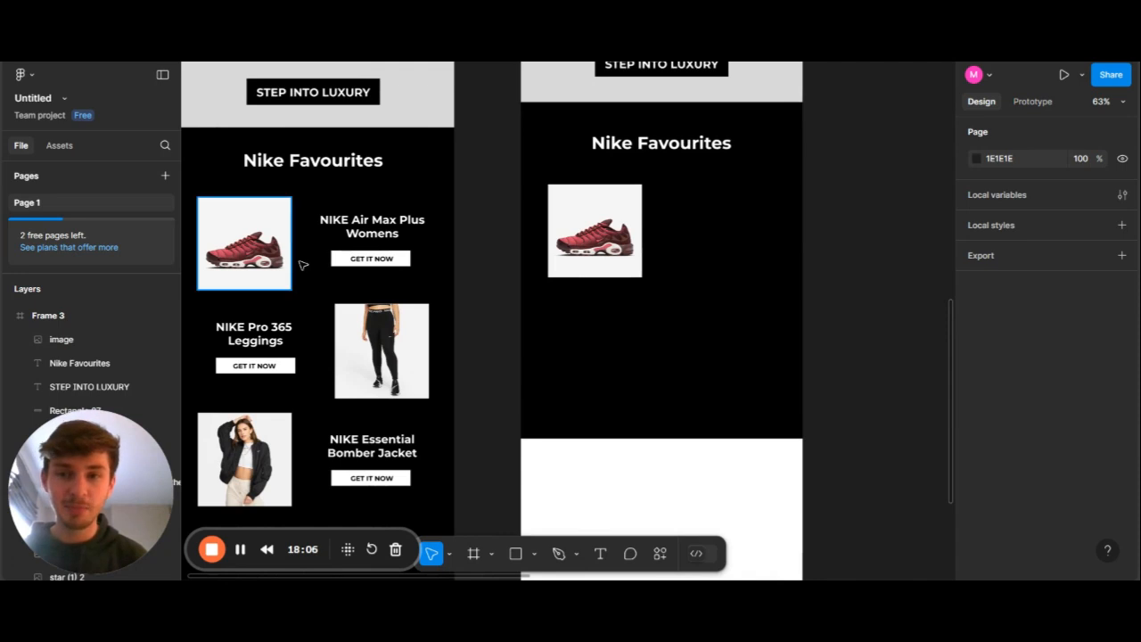
pyautogui.hscroll(2, 438, 377)
pyautogui.click(595, 282)
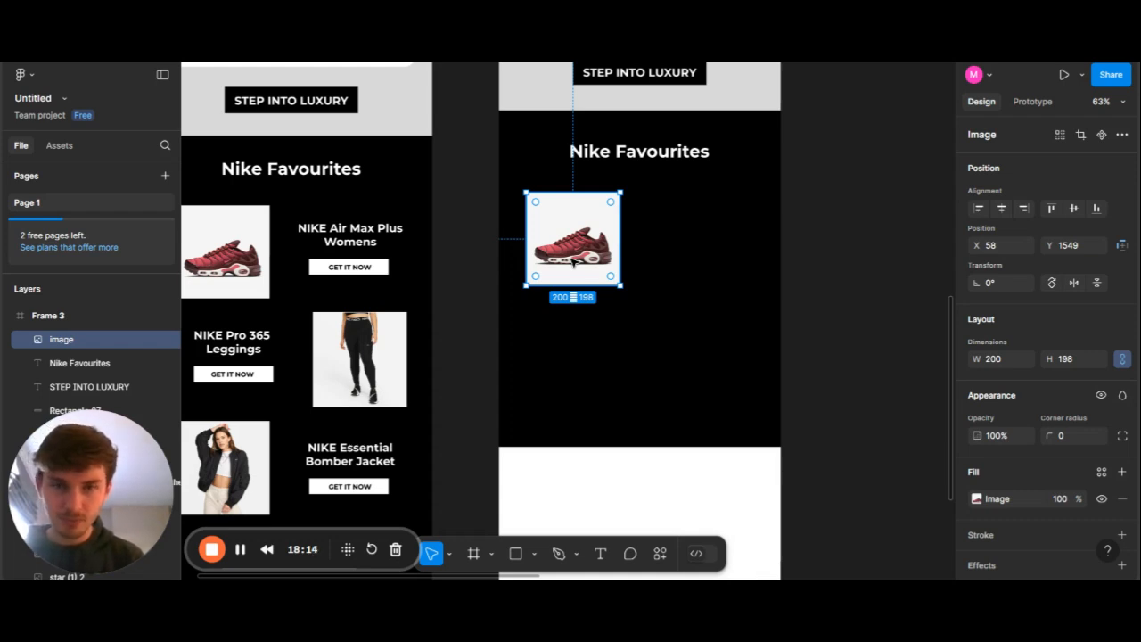
pyautogui.scroll(5, 499, 231)
pyautogui.press('r')
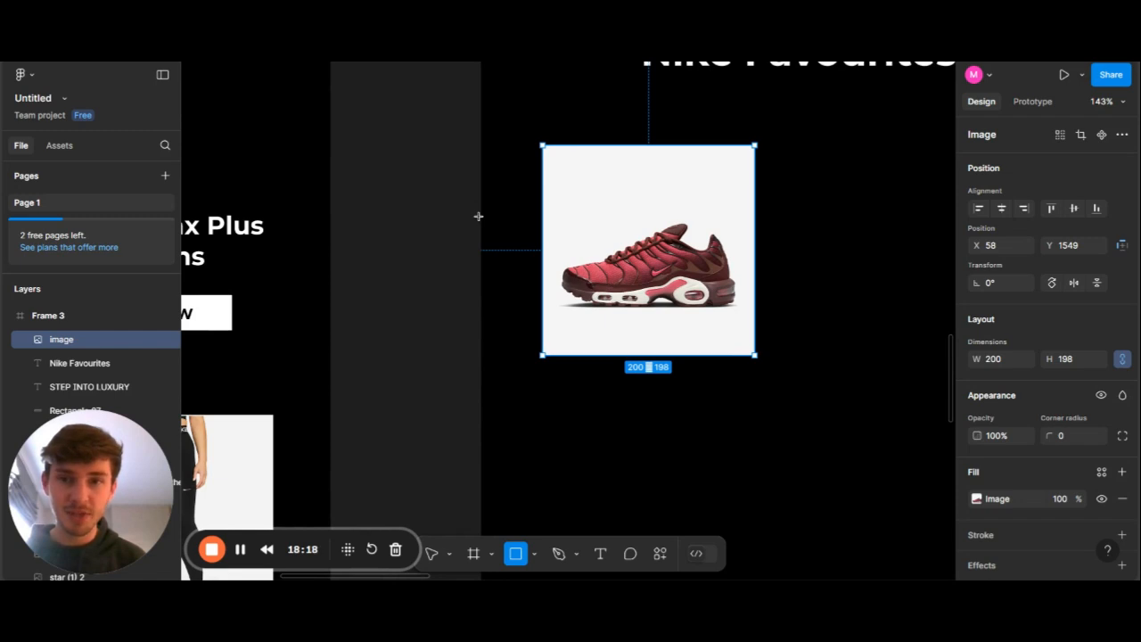
pyautogui.moveTo(482, 215); pyautogui.dragTo(542, 257)
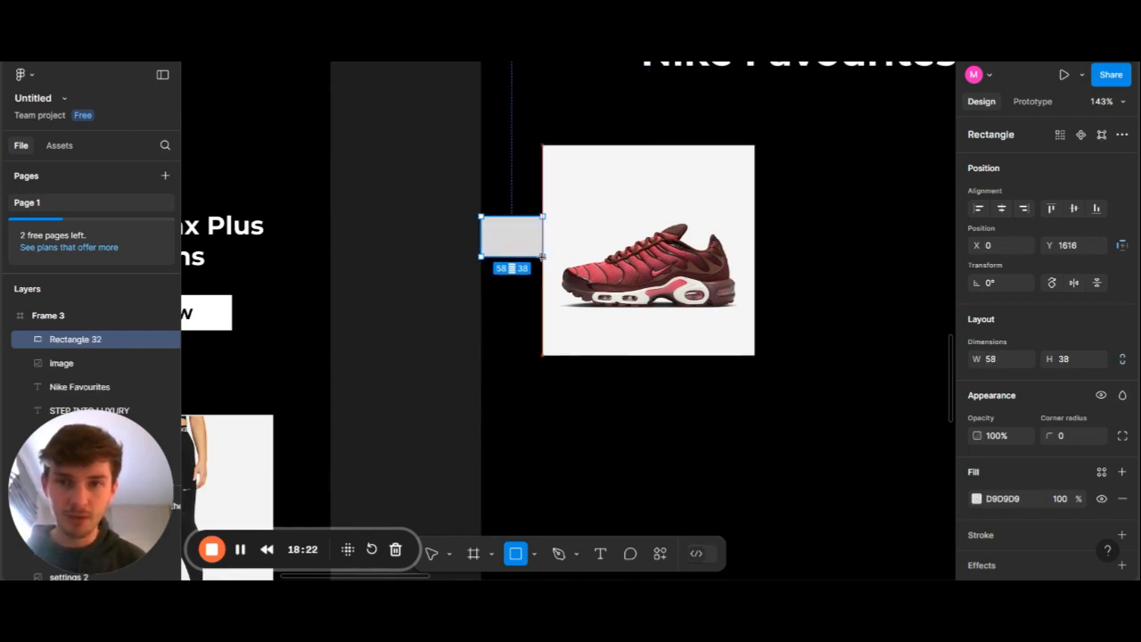
pyautogui.keyDown('ctrl'); pyautogui.scroll(5, 542, 193); pyautogui.keyUp('ctrl')
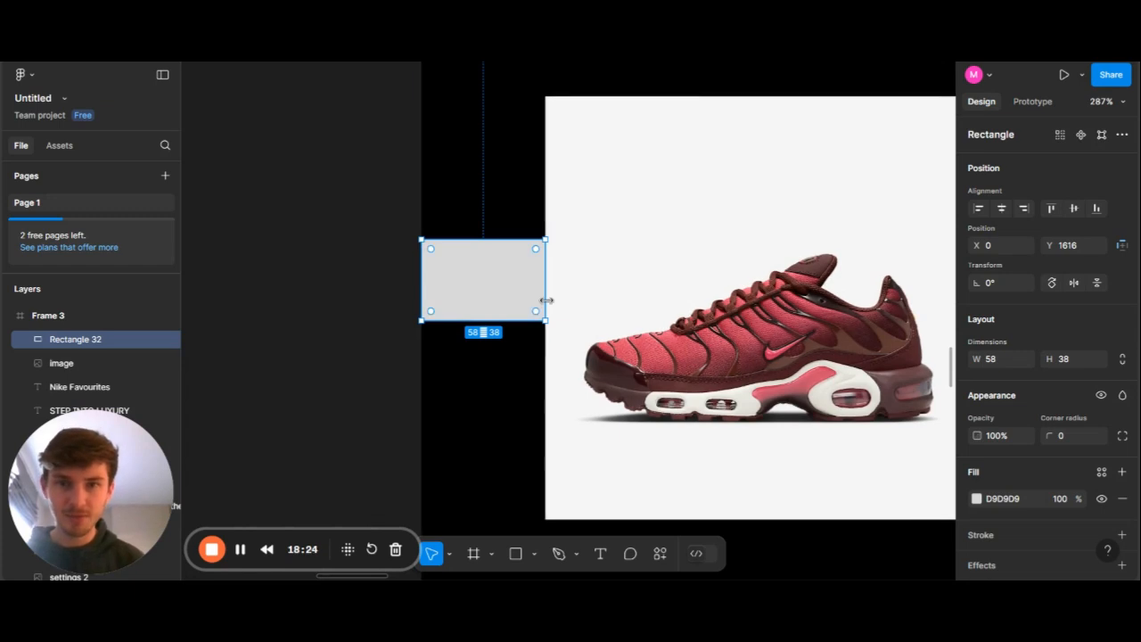
pyautogui.hscroll(2, 545, 302)
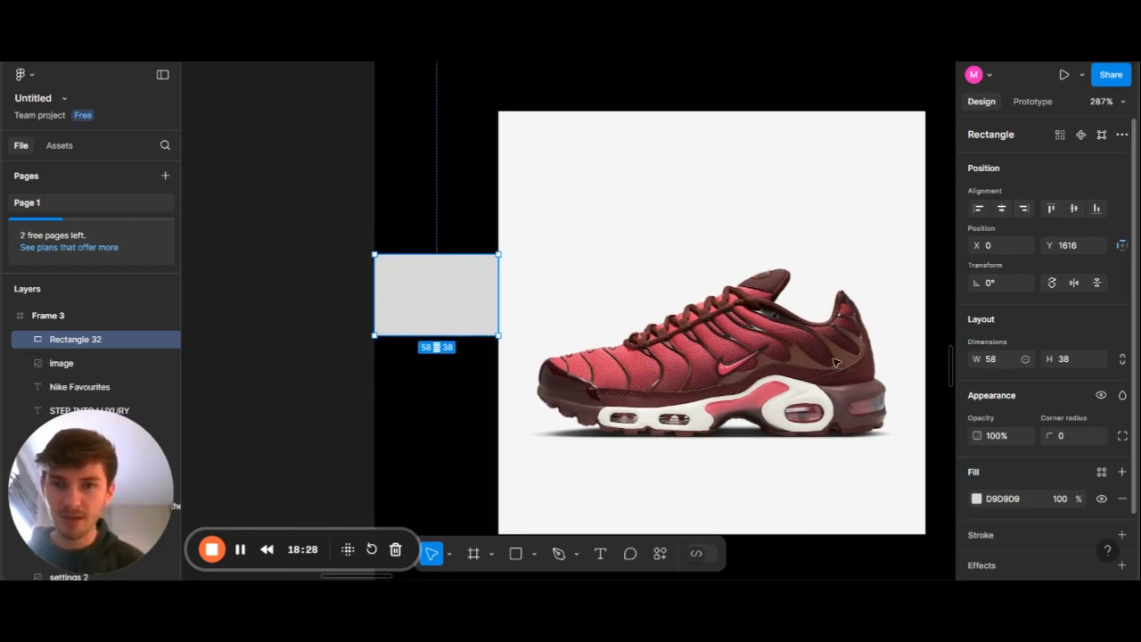
pyautogui.keyDown('ctrl'); pyautogui.scroll(-4, 400, 337); pyautogui.keyUp('ctrl')
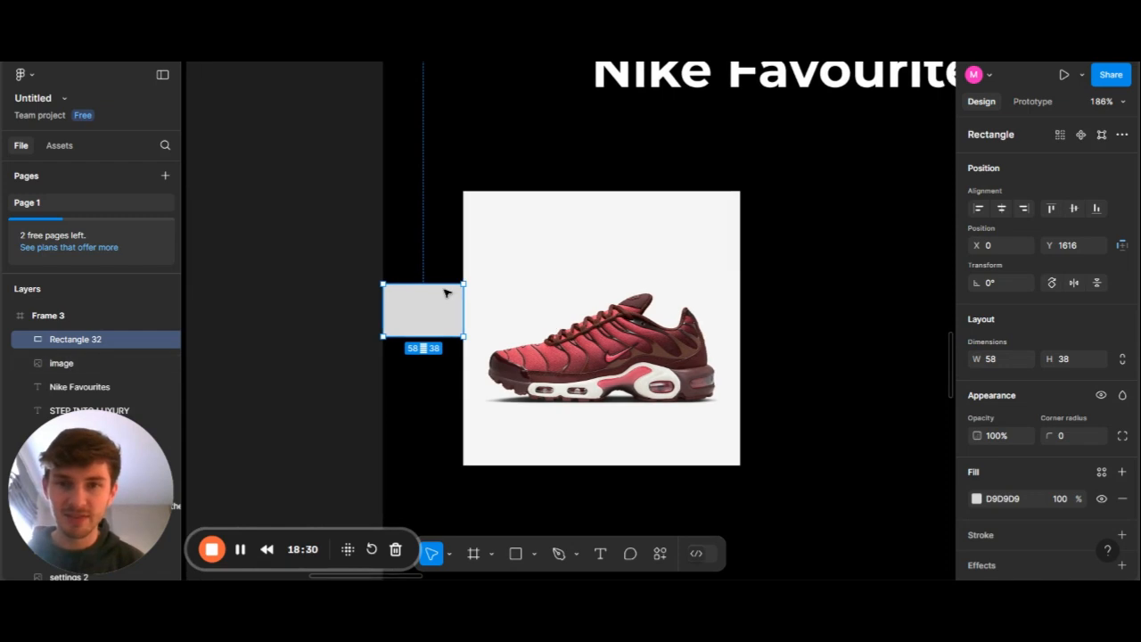
pyautogui.keyDown('ctrl'); pyautogui.scroll(-5, 361, 303); pyautogui.keyUp('ctrl')
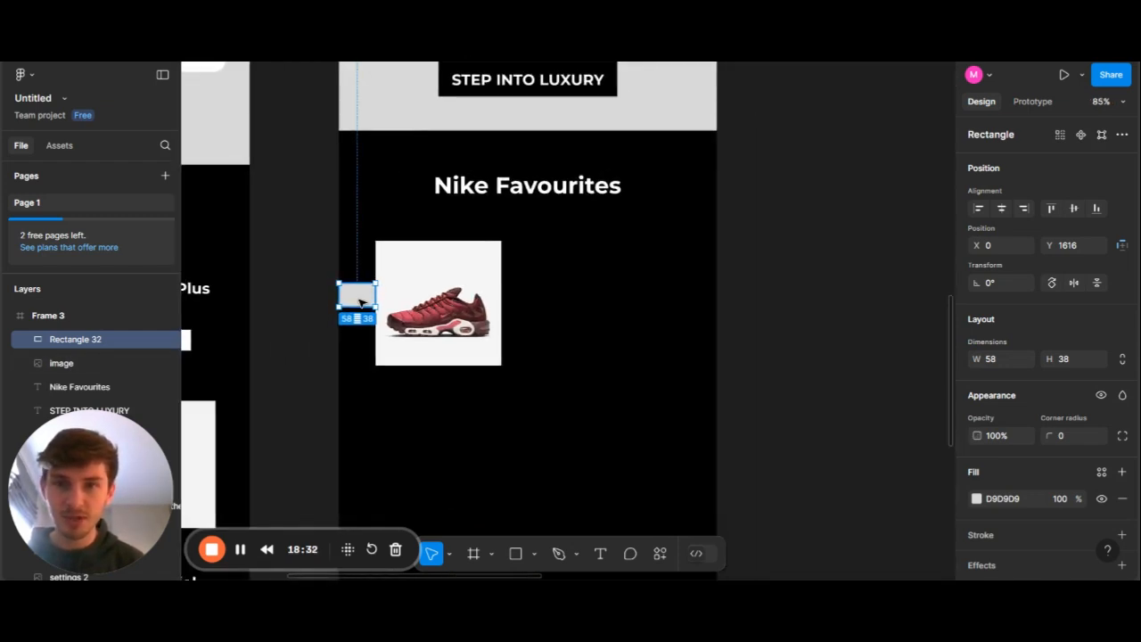
# Move the spacer rectangle against Frame 3's right edge at X 542, Y 1850
pyautogui.moveTo(361, 303); pyautogui.dragTo(701, 451)
pyautogui.hscroll(-2, 700, 451)
pyautogui.scroll(-1, 701, 451)
pyautogui.keyDown('ctrl'); pyautogui.scroll(-3, 698, 449); pyautogui.keyUp('ctrl')
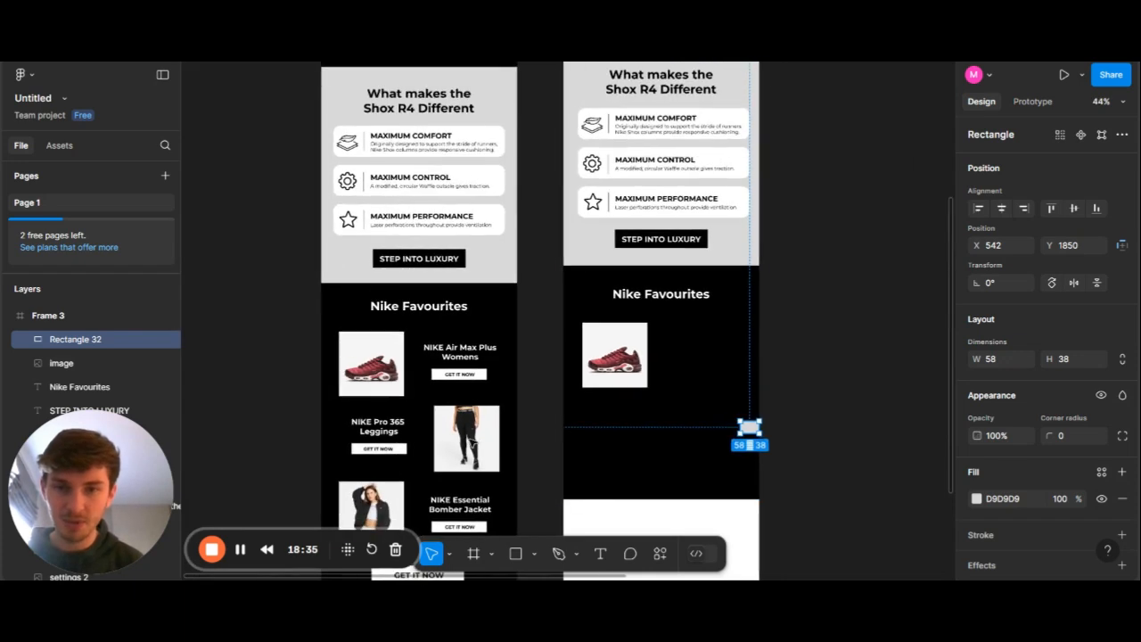
# Copy Frame 1's leggings image into Frame 3 against the spacer rectangle at X 342, Y 1769
pyautogui.click(486, 443)
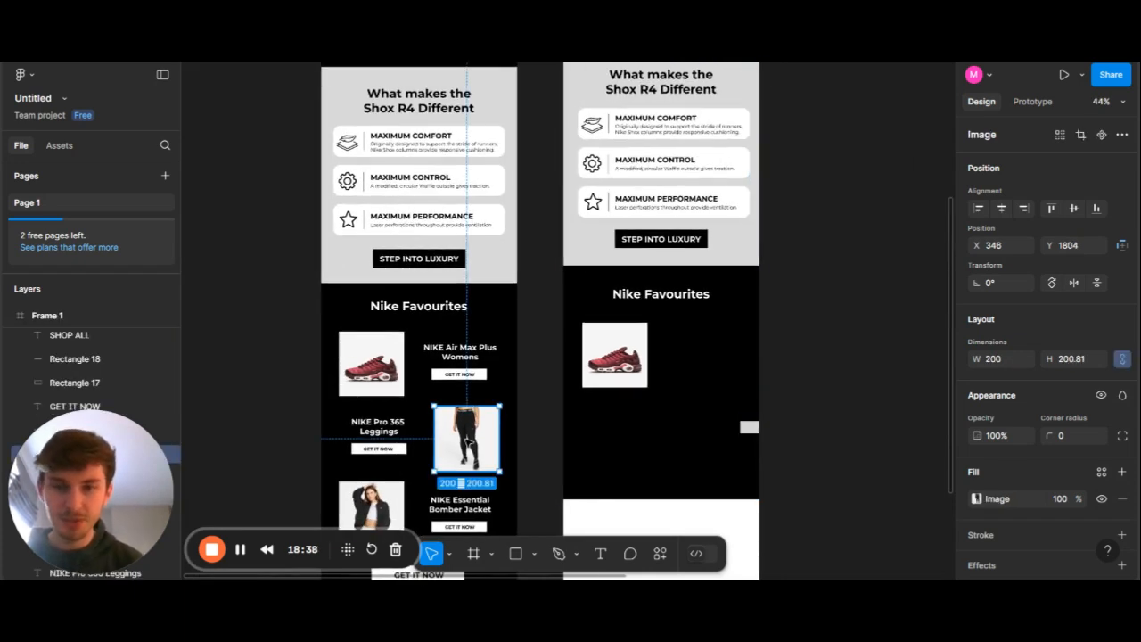
pyautogui.moveTo(467, 438); pyautogui.dragTo(660, 413)
pyautogui.scroll(6, 704, 426)
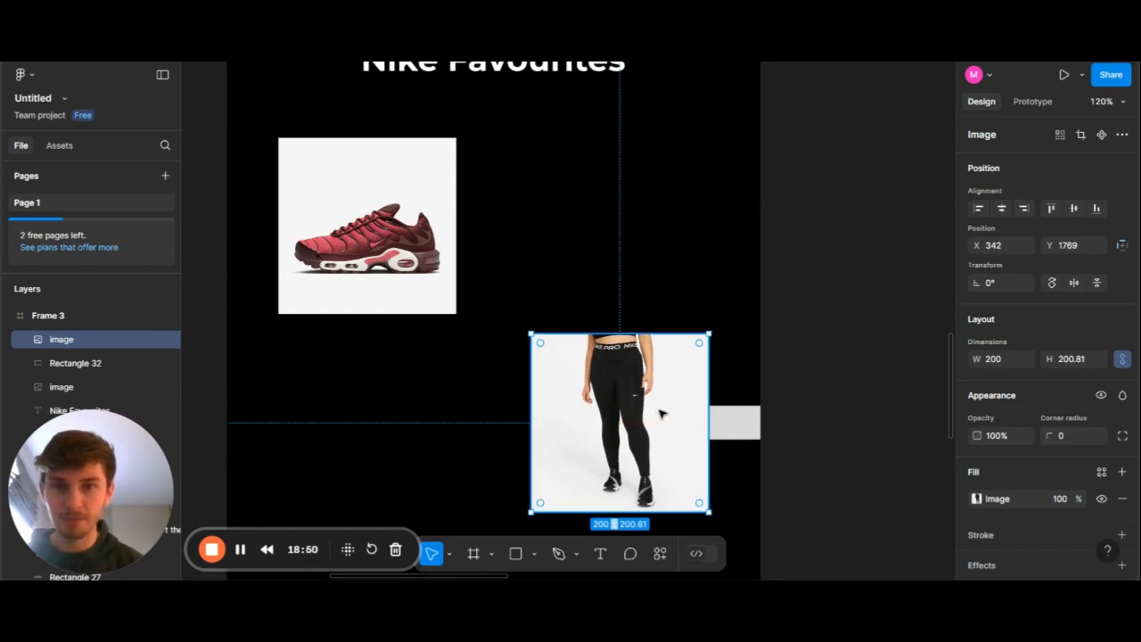
pyautogui.scroll(-2, 660, 413)
pyautogui.scroll(-3, 660, 412)
pyautogui.scroll(-2, 802, 383)
pyautogui.hscroll(-1, 802, 383)
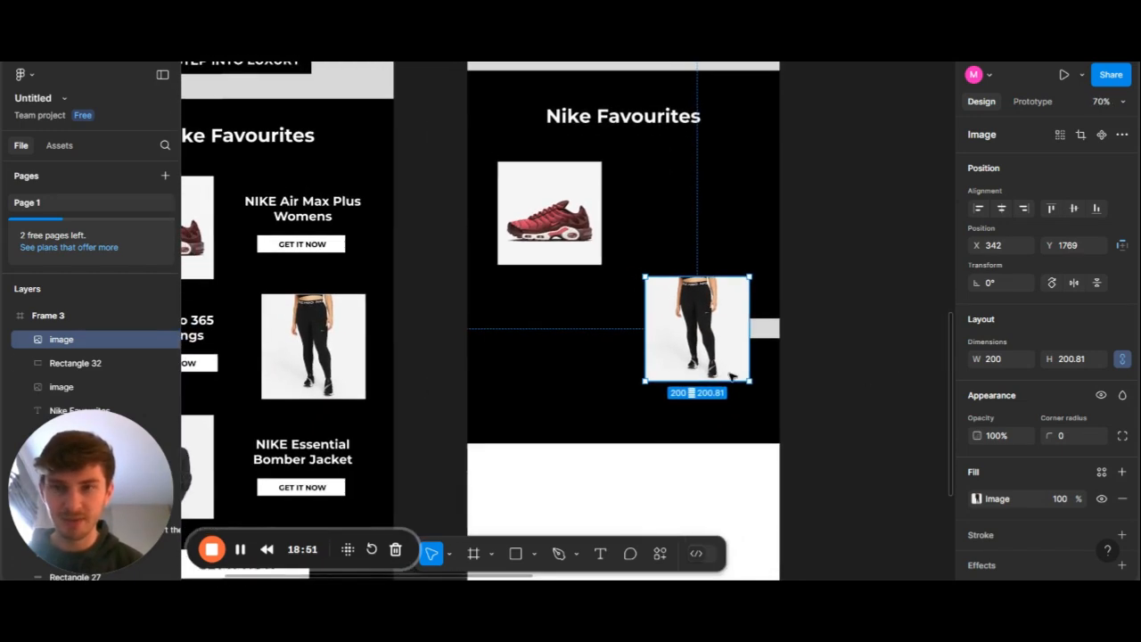
# Delete the spacer rectangle beside the leggings image in Frame 3
pyautogui.click(446, 321)
pyautogui.scroll(1, 446, 322)
pyautogui.hscroll(1, 446, 321)
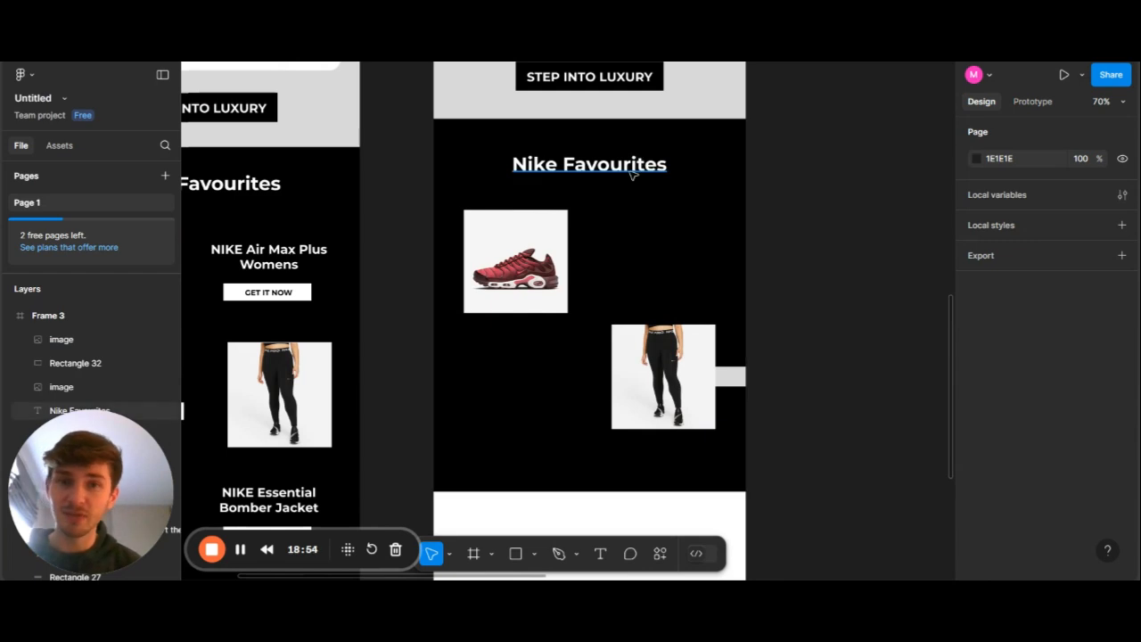
pyautogui.hscroll(-2, 647, 214)
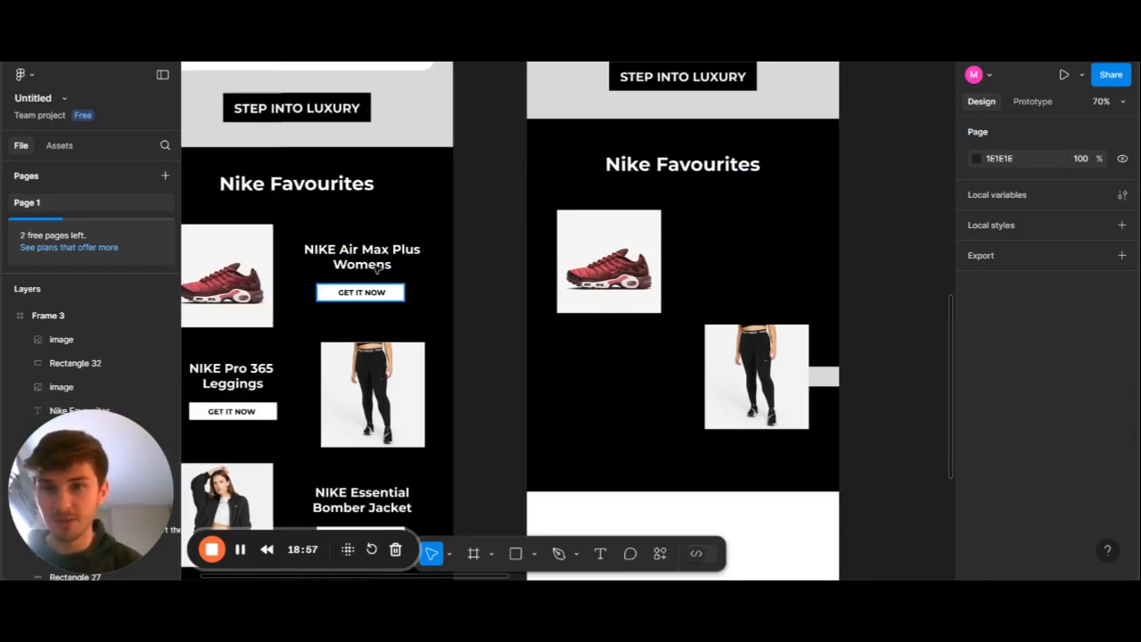
pyautogui.scroll(-1, 453, 317)
pyautogui.hscroll(-1, 454, 317)
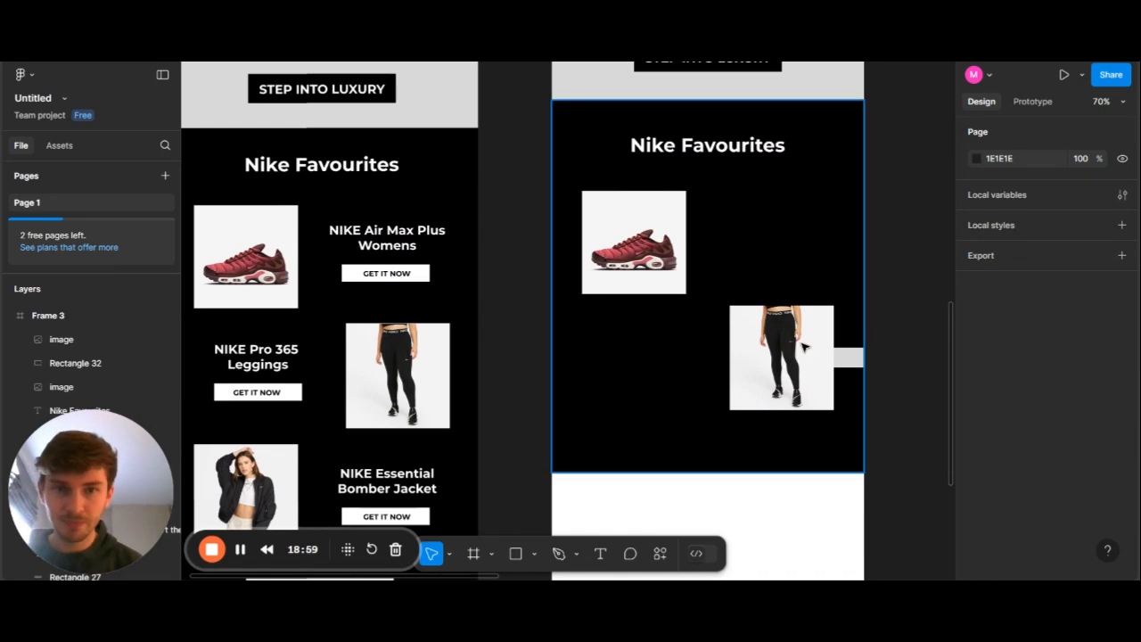
pyautogui.click(848, 357)
pyautogui.press('Delete')
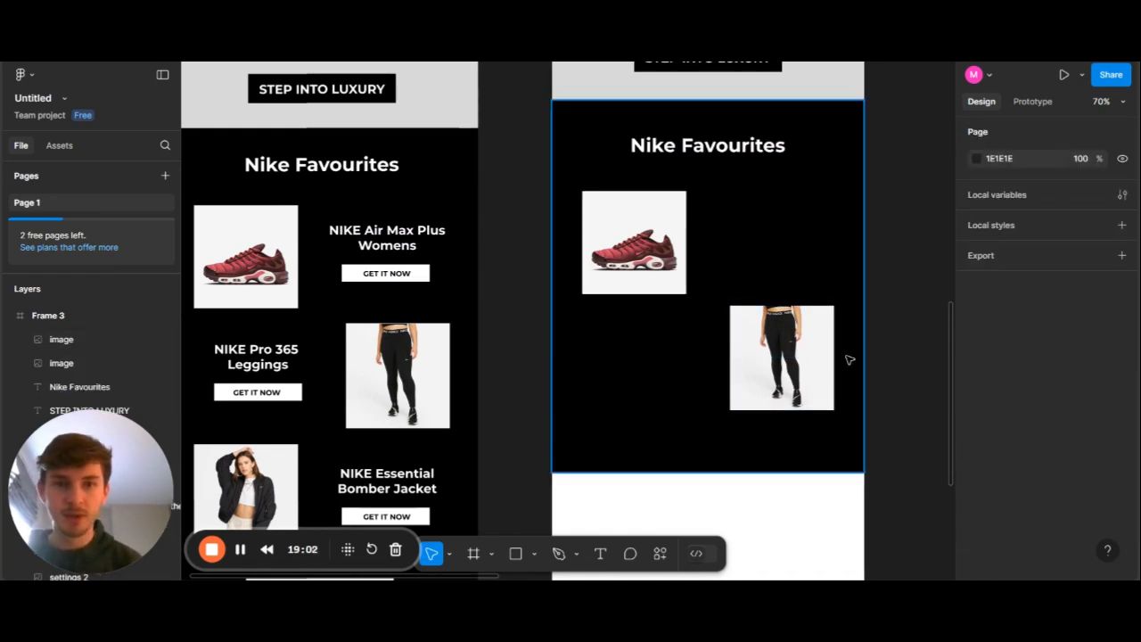
pyautogui.scroll(2, 749, 138)
pyautogui.hscroll(2, 731, 224)
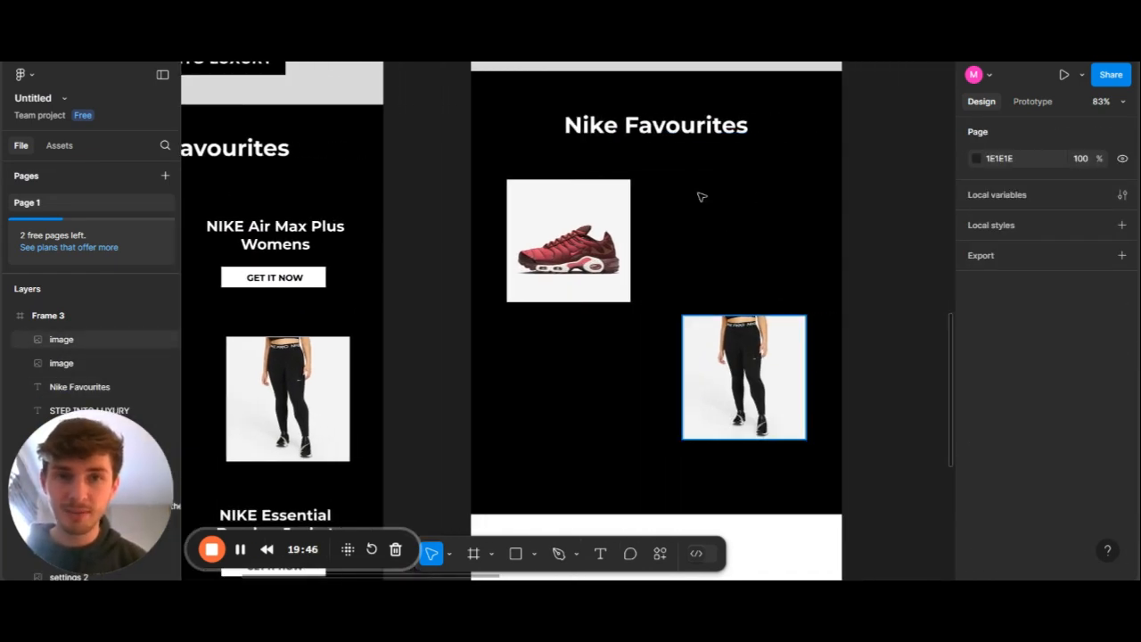
pyautogui.scroll(2, 743, 258)
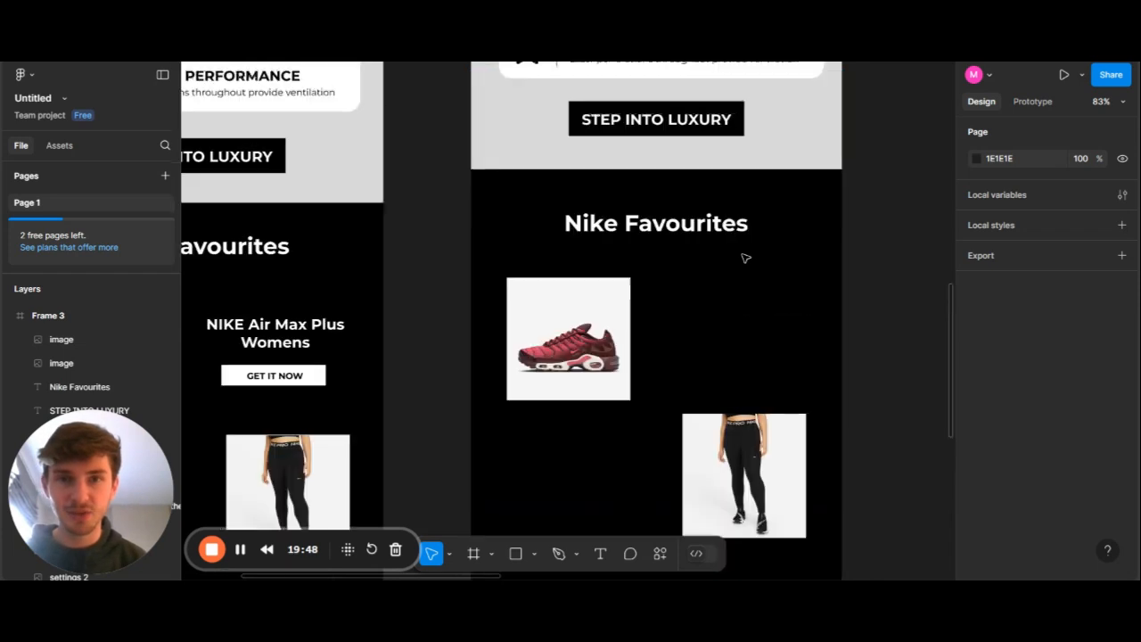
pyautogui.scroll(-2, 745, 258)
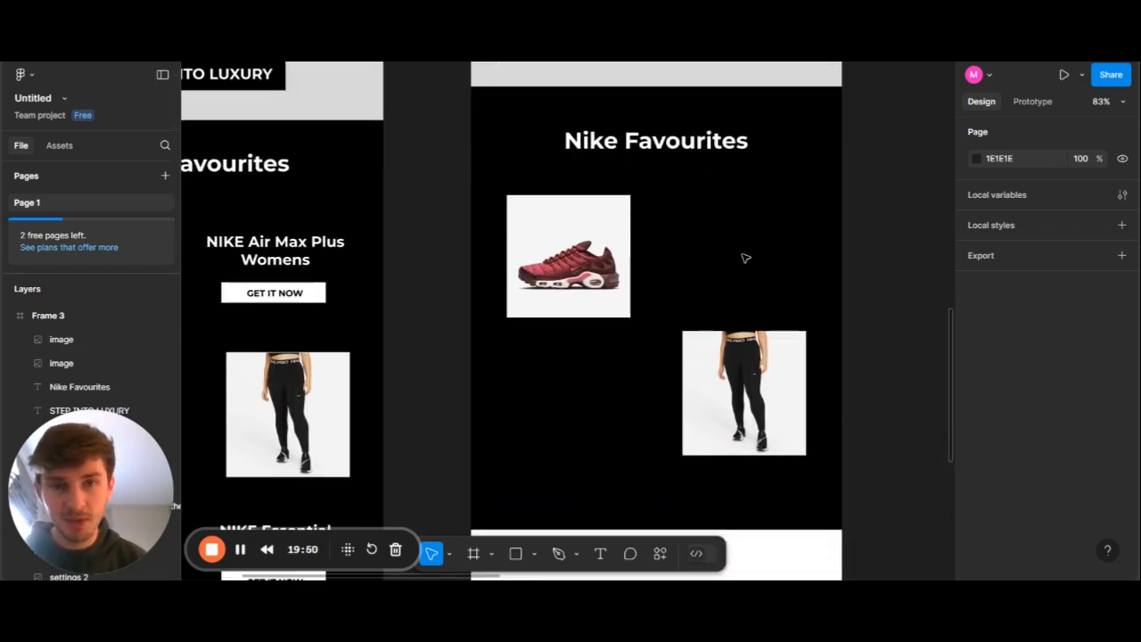
pyautogui.press('t')
pyautogui.moveTo(657, 191); pyautogui.dragTo(788, 226)
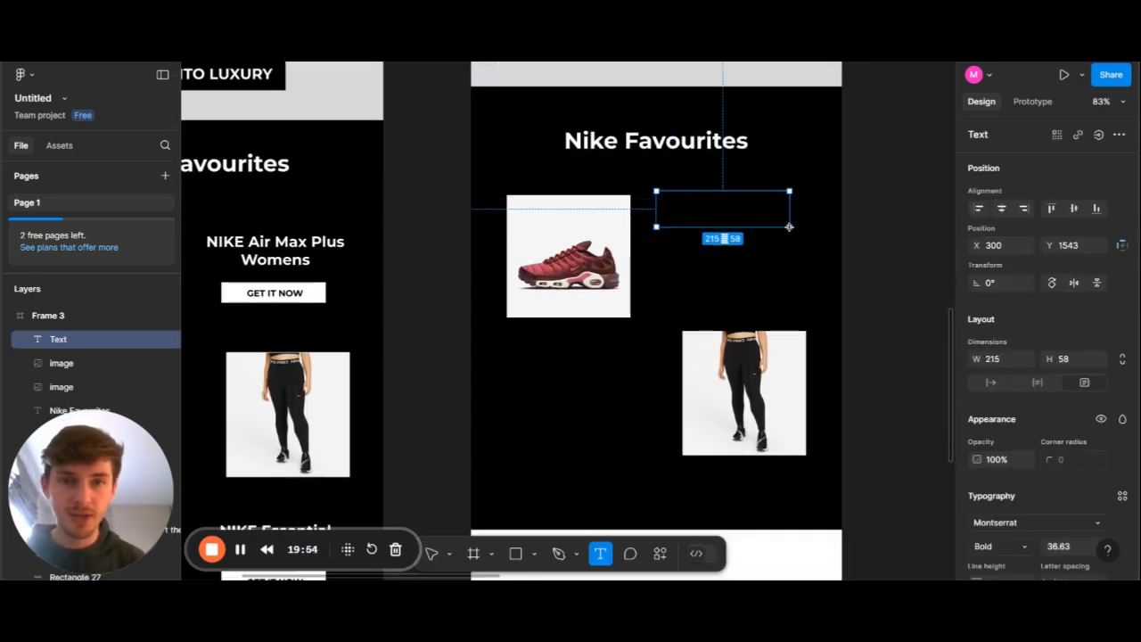
pyautogui.click(937, 269)
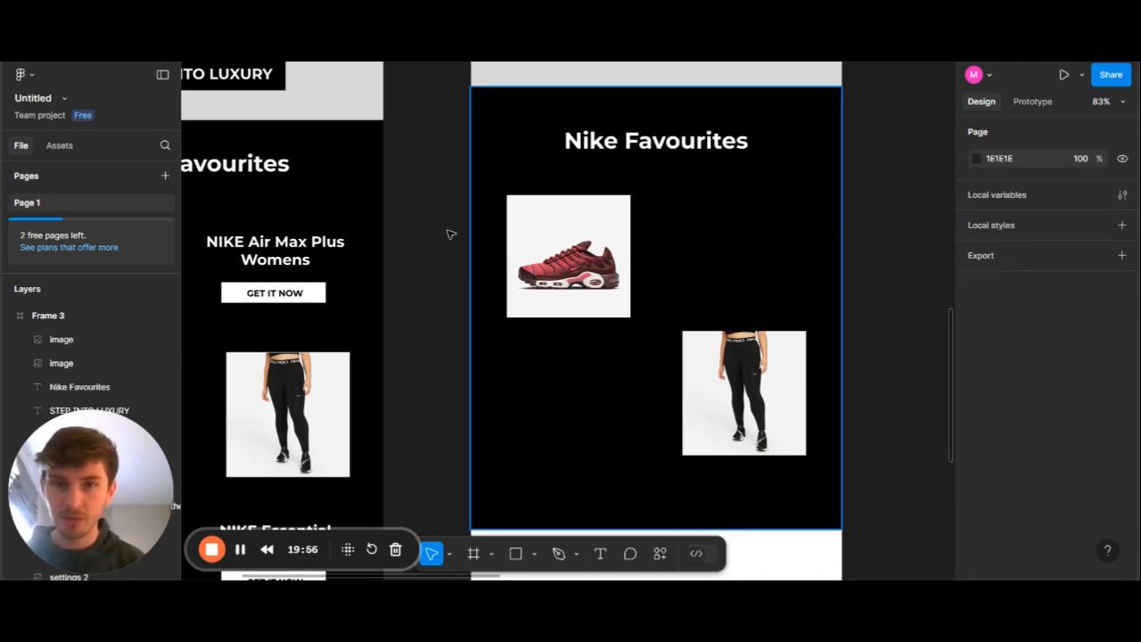
# Copy the NIKE Air Max Plus Womens title and its GET IT NOW button and label beside Frame 3's shoe image
pyautogui.hscroll(-2, 440, 232)
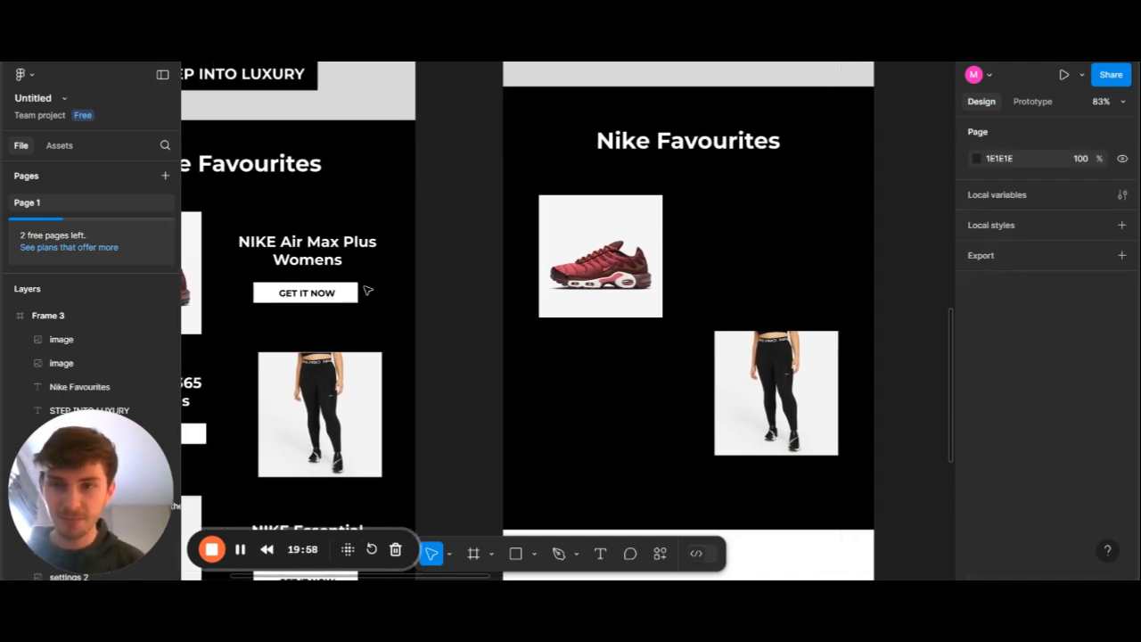
pyautogui.click(348, 295)
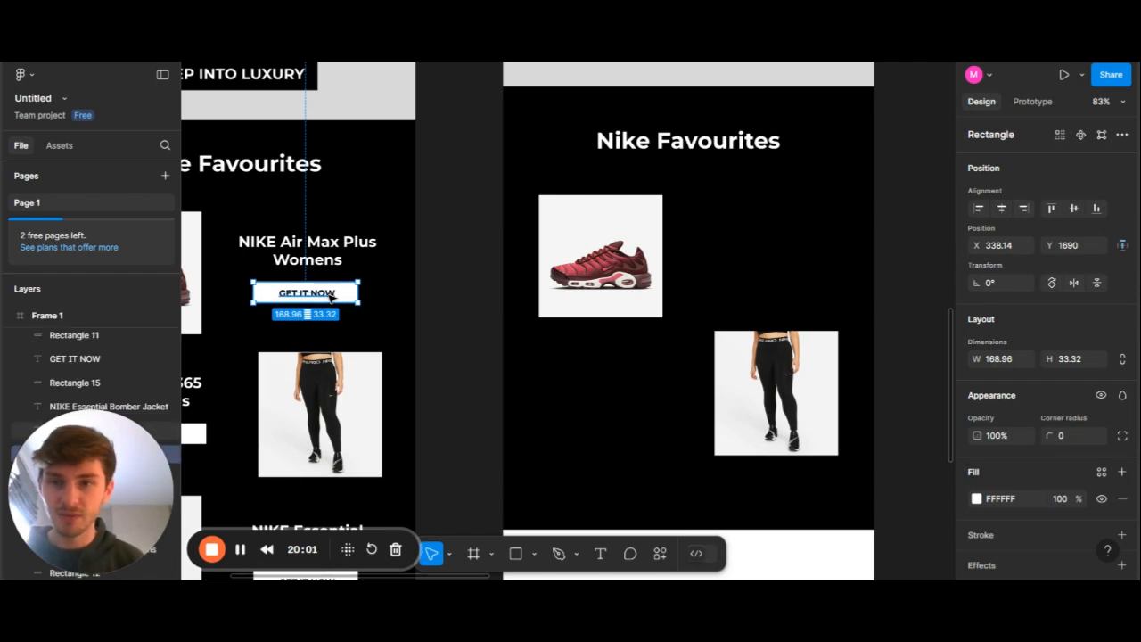
pyautogui.keyDown('shift'); pyautogui.click(327, 294); pyautogui.keyUp('shift')
pyautogui.keyDown('shift'); pyautogui.click(319, 263); pyautogui.keyUp('shift')
pyautogui.moveTo(319, 263); pyautogui.dragTo(776, 248)
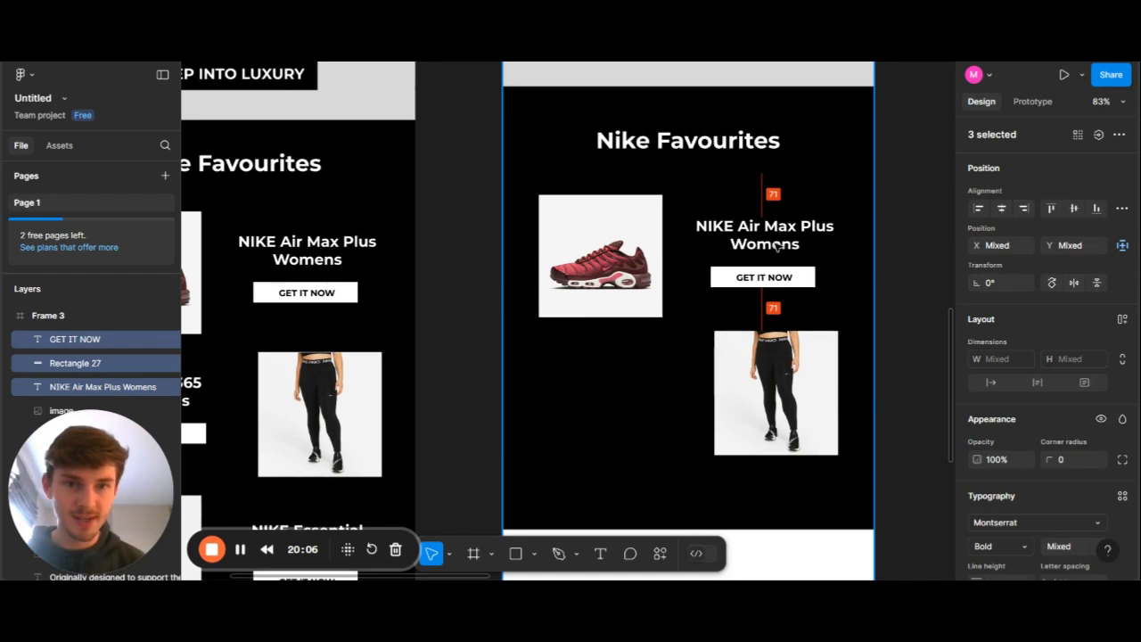
# Delete the leggings image from Frame 3's black section
pyautogui.click(840, 478)
pyautogui.click(819, 440)
pyautogui.press('Delete')
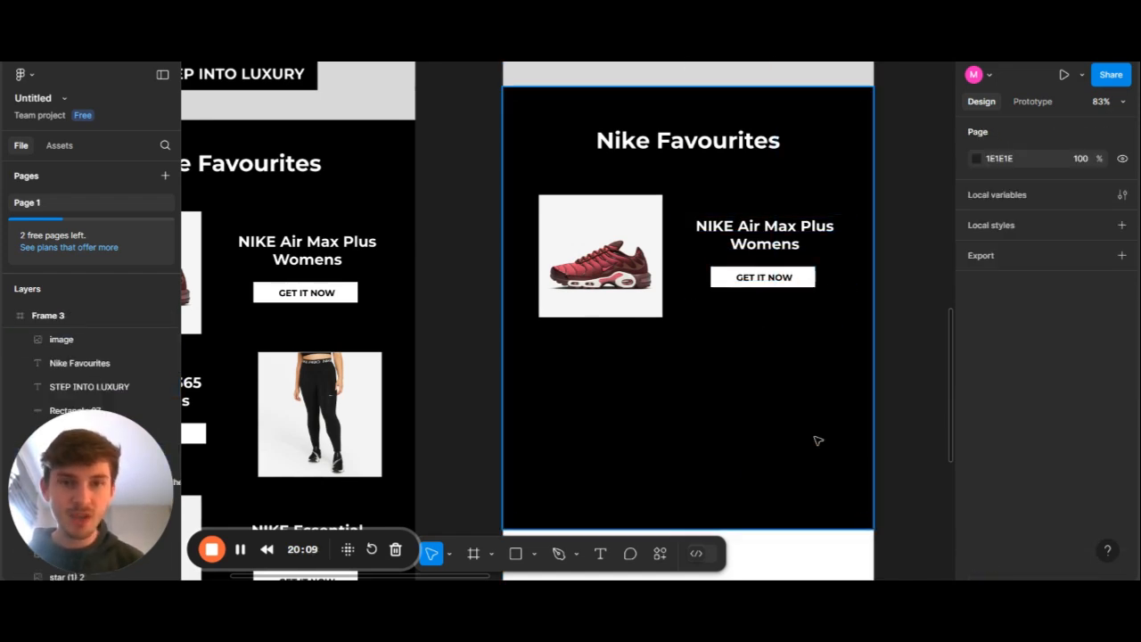
# Duplicate the shoe image, title and GET IT NOW button as a second product row directly below the first
pyautogui.hscroll(3, 815, 438)
pyautogui.scroll(1, 808, 330)
pyautogui.moveTo(820, 344); pyautogui.dragTo(484, 233)
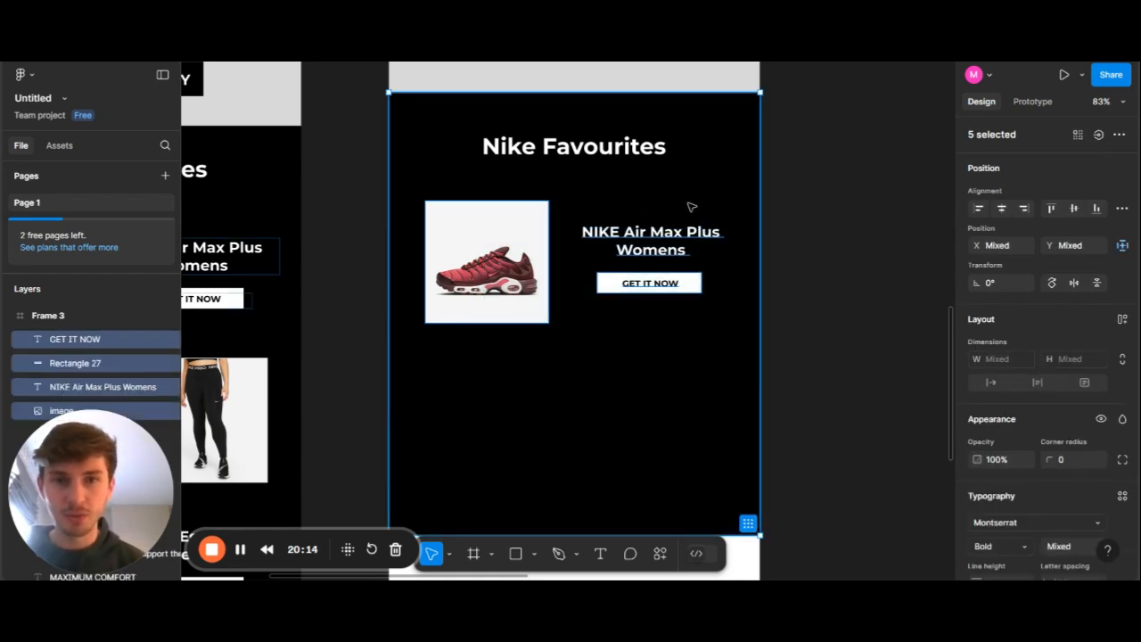
pyautogui.keyDown('shift'); pyautogui.click(688, 203); pyautogui.keyUp('shift')
pyautogui.hotkey('ctrl', 'd')
pyautogui.moveTo(644, 231); pyautogui.dragTo(647, 381)
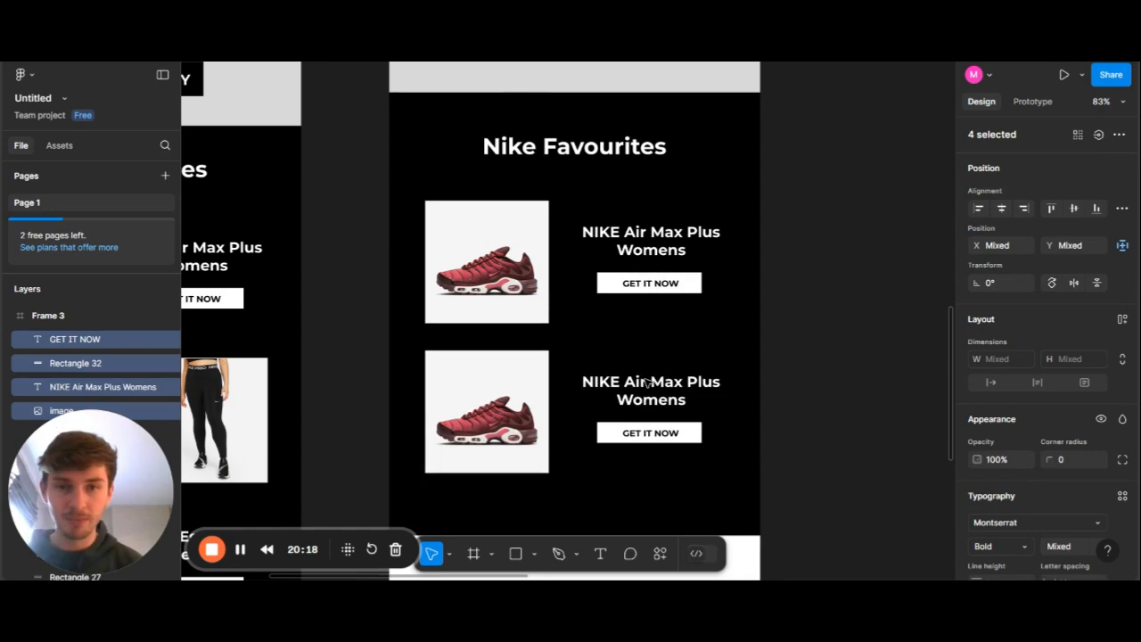
# Flip the second NIKE Air Max Plus product row horizontally and nudge it slightly left in Frame 3's black section
pyautogui.rightClick(647, 382)
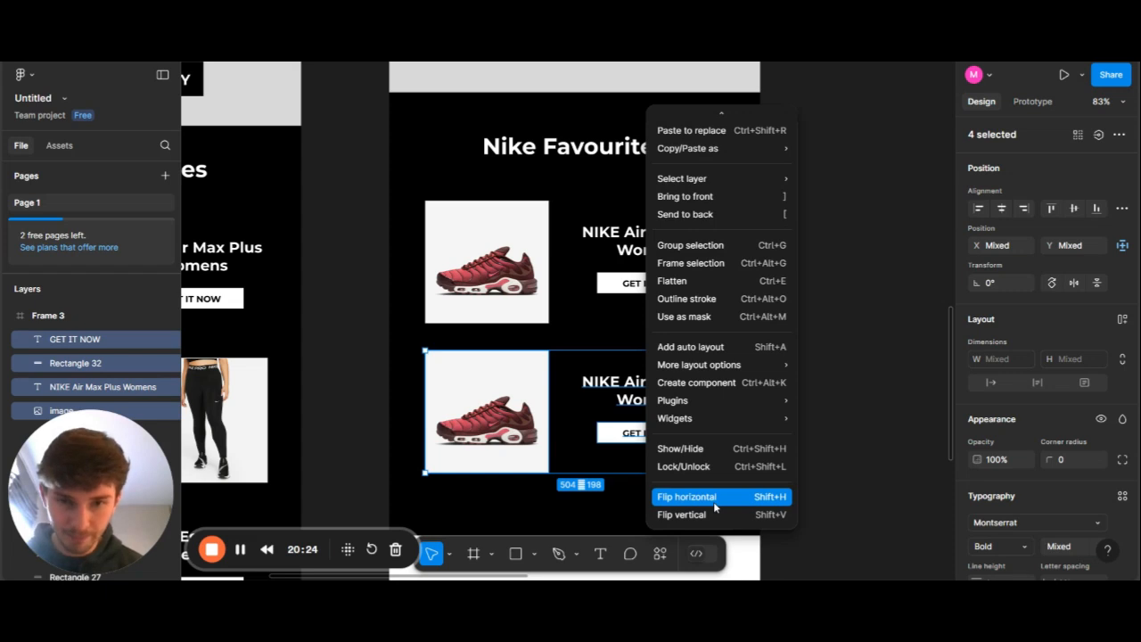
pyautogui.click(714, 502)
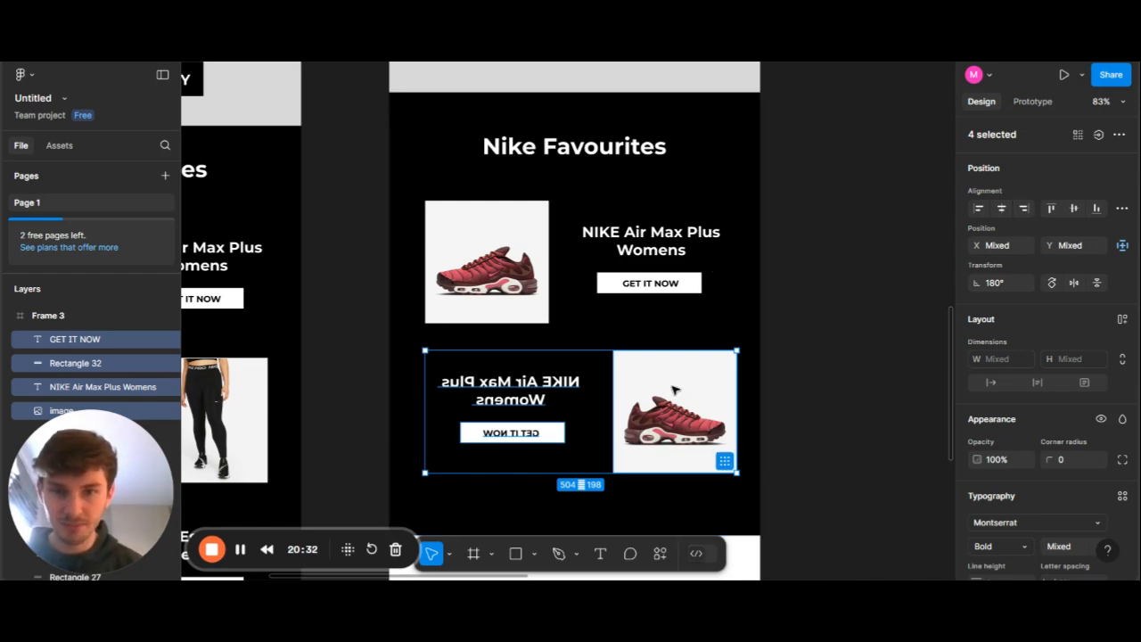
pyautogui.moveTo(669, 390); pyautogui.dragTo(669, 389)
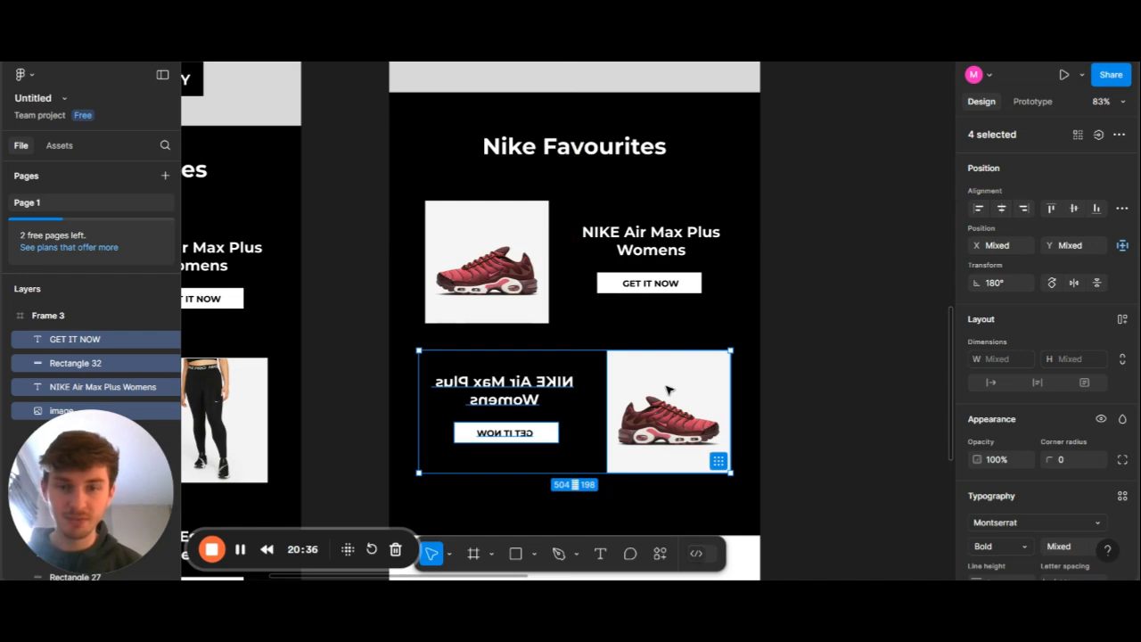
pyautogui.click(669, 392)
pyautogui.hscroll(-1, 623, 392)
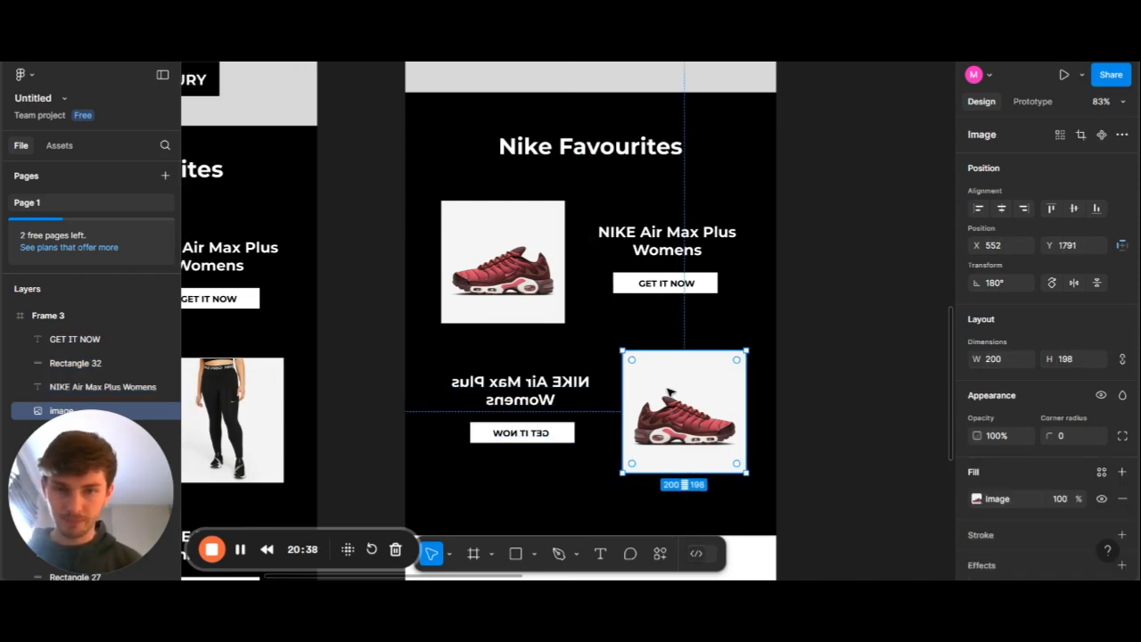
# Flip the mirrored product title and GET IT NOW label in the second row horizontally so both read normally
pyautogui.click(538, 389)
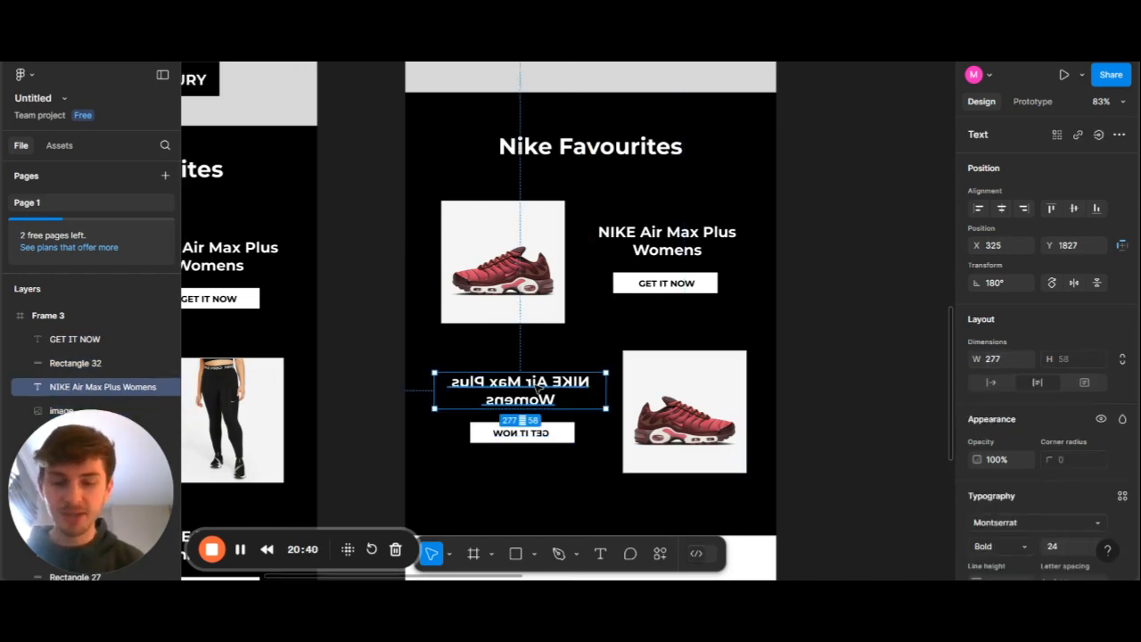
pyautogui.rightClick(536, 389)
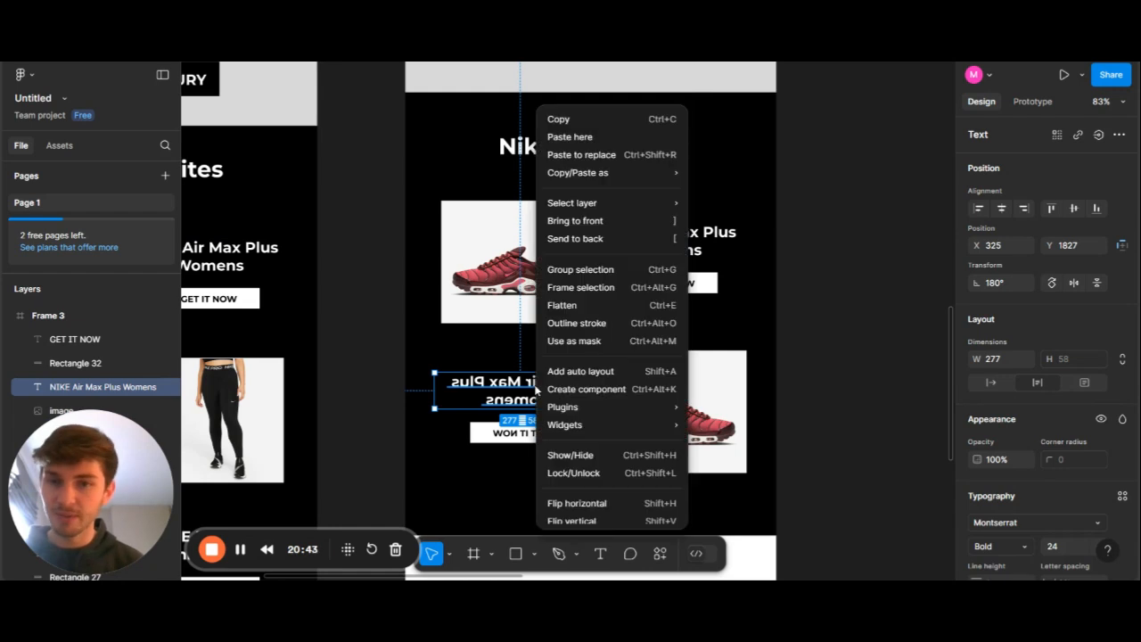
pyautogui.click(602, 503)
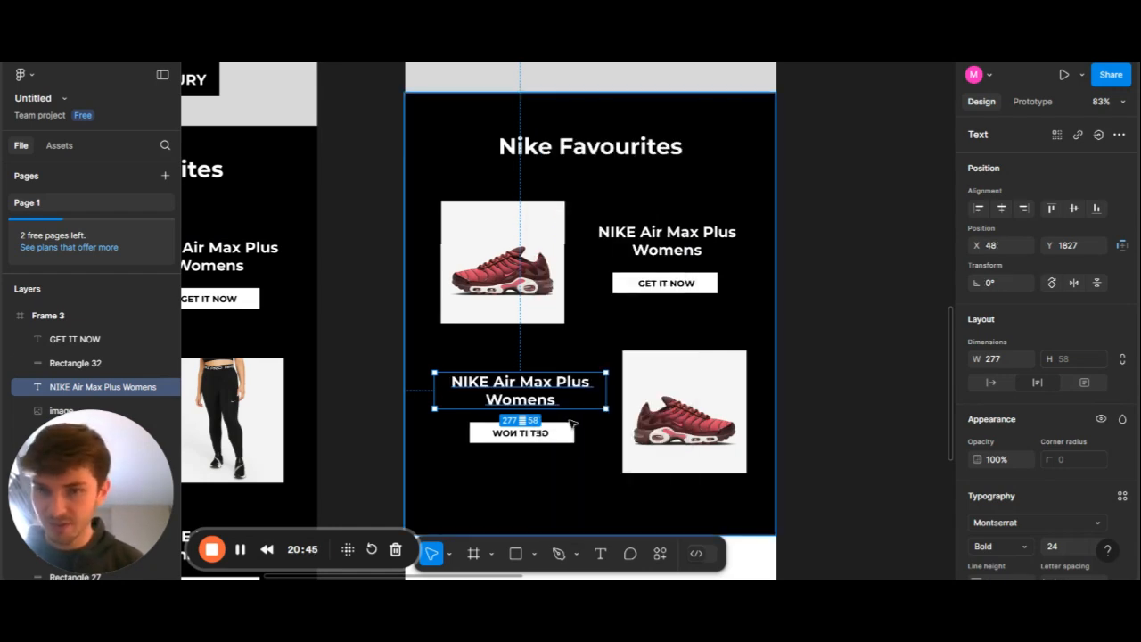
pyautogui.click(537, 433)
pyautogui.hotkey('shift', 'h')
pyautogui.hscroll(-1, 540, 433)
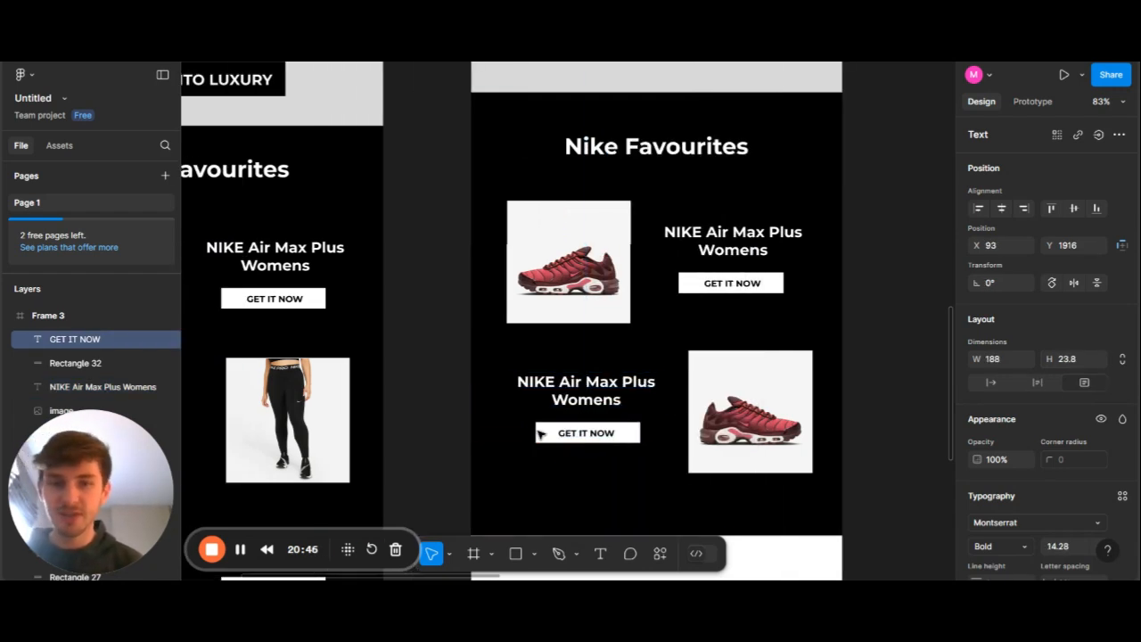
# Examine the product rows and the white footer section of Frame 3 beside the original email
pyautogui.scroll(-3, 866, 351)
pyautogui.hscroll(2, 866, 351)
pyautogui.scroll(1, 865, 351)
pyautogui.scroll(1, 865, 351)
pyautogui.hscroll(1, 865, 351)
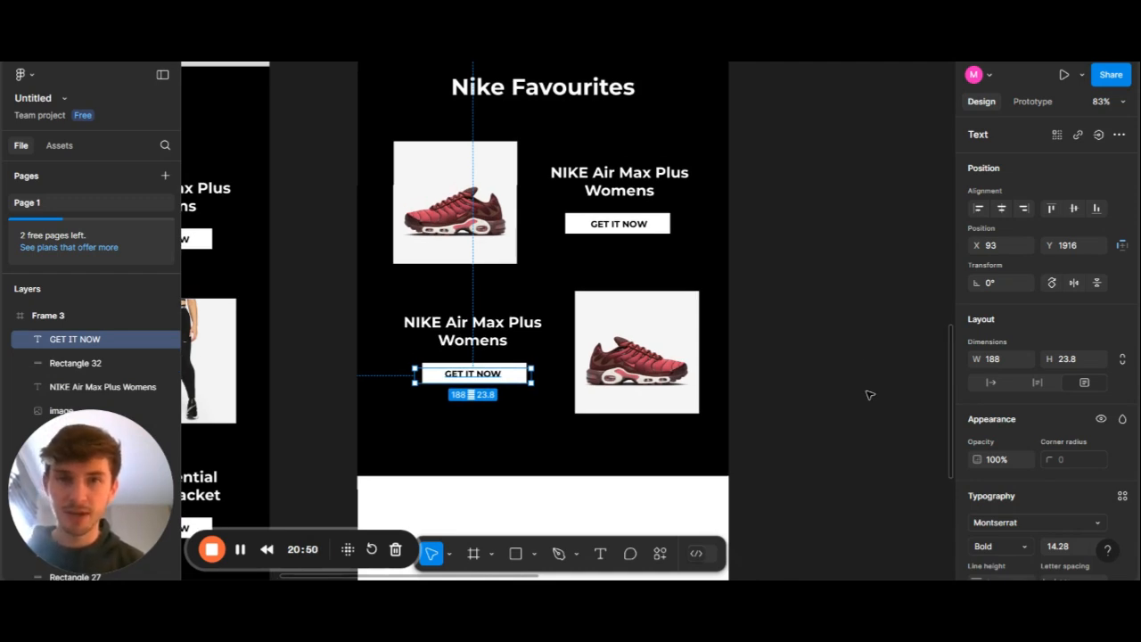
pyautogui.scroll(-3, 869, 393)
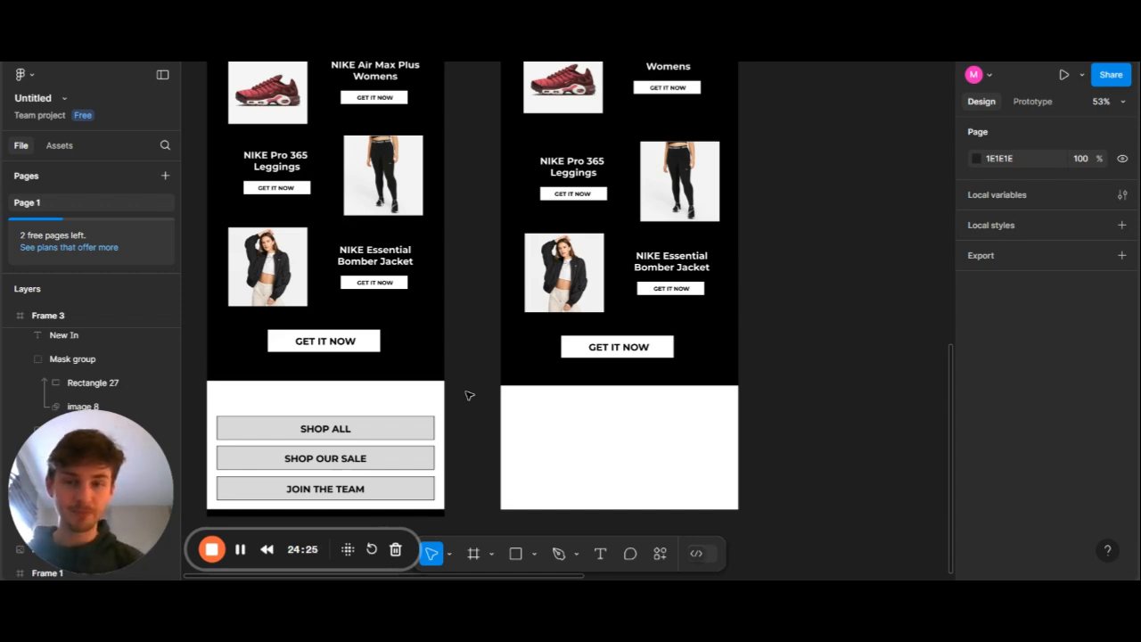
pyautogui.scroll(-1, 466, 458)
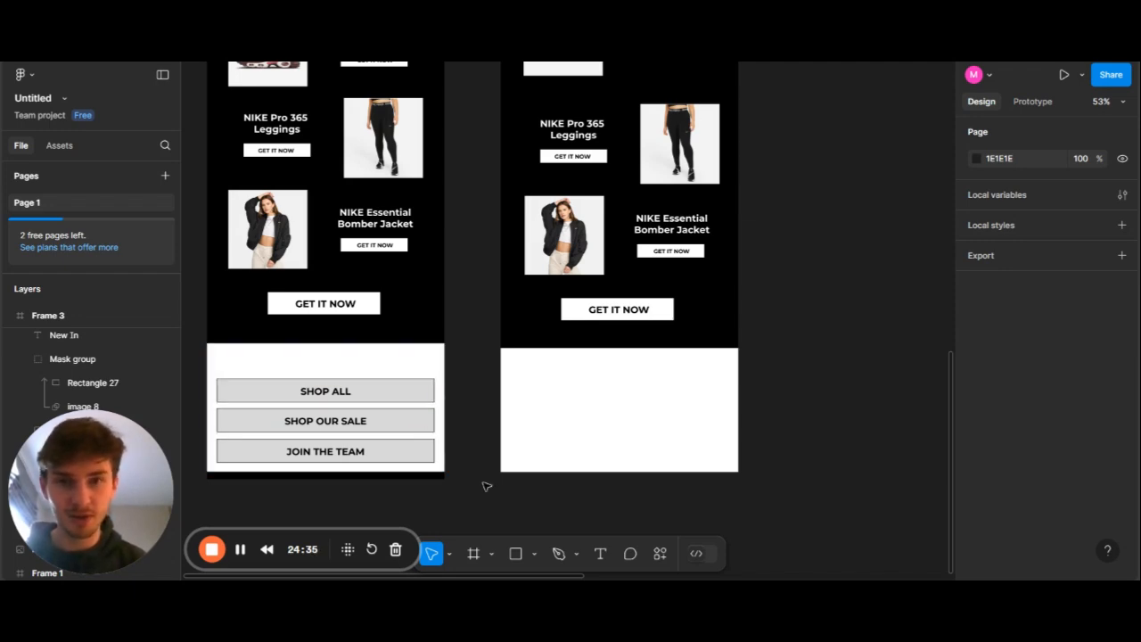
# Copy the Nike swoosh group from the hero into the white section at the foot of Frame 3
pyautogui.scroll(10, 486, 486)
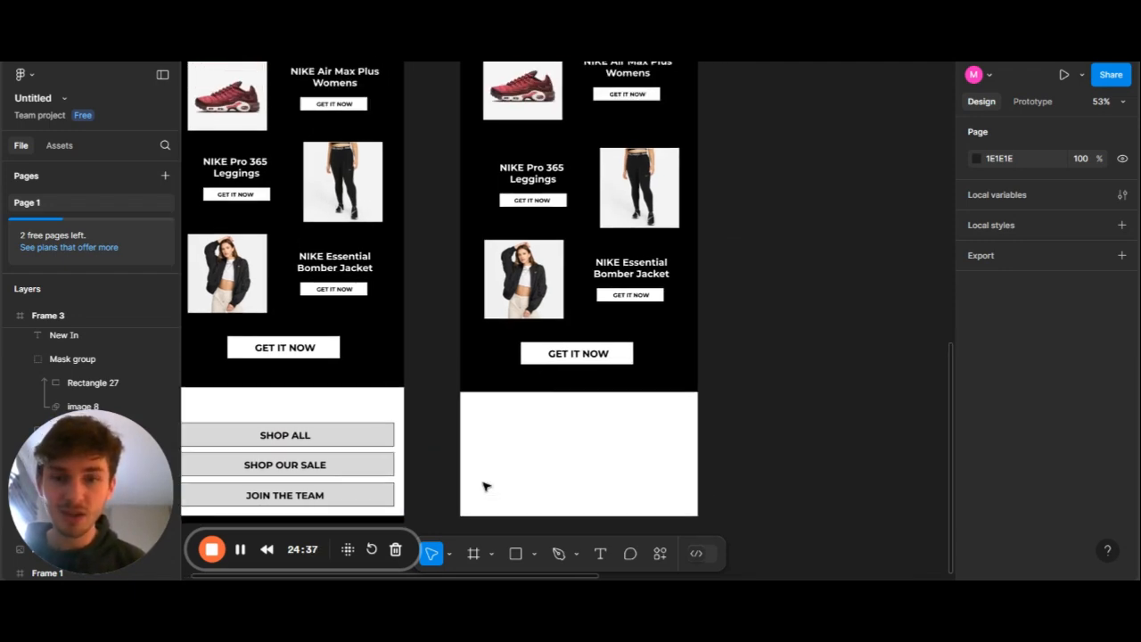
pyautogui.hscroll(3, 486, 411)
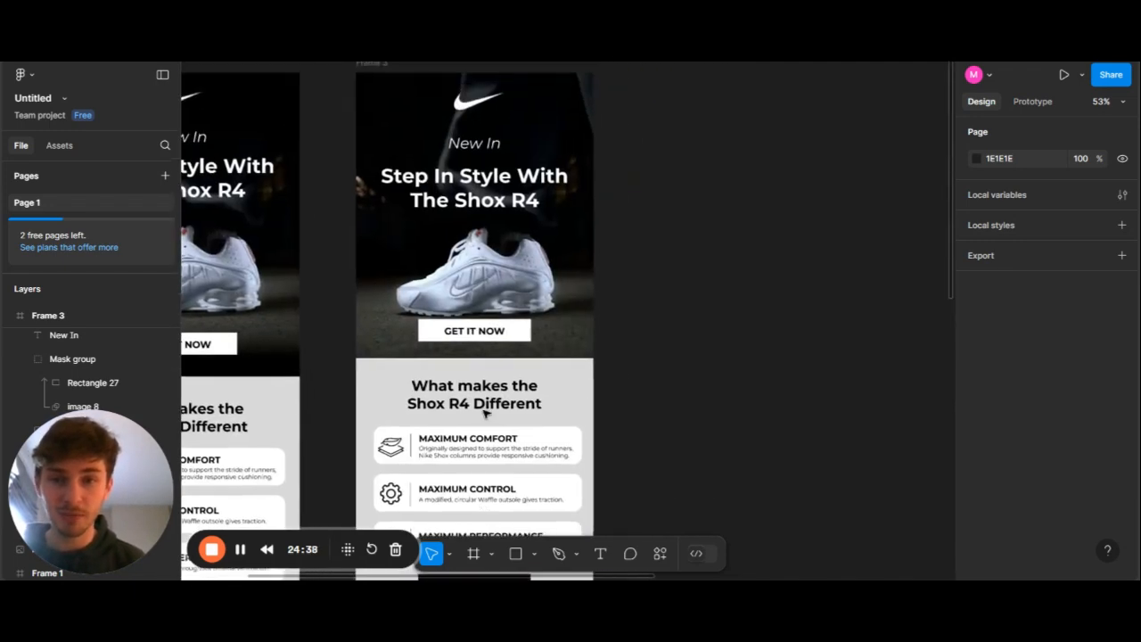
pyautogui.click(482, 106)
pyautogui.scroll(-3, 501, 401)
pyautogui.moveTo(501, 579); pyautogui.dragTo(485, 371)
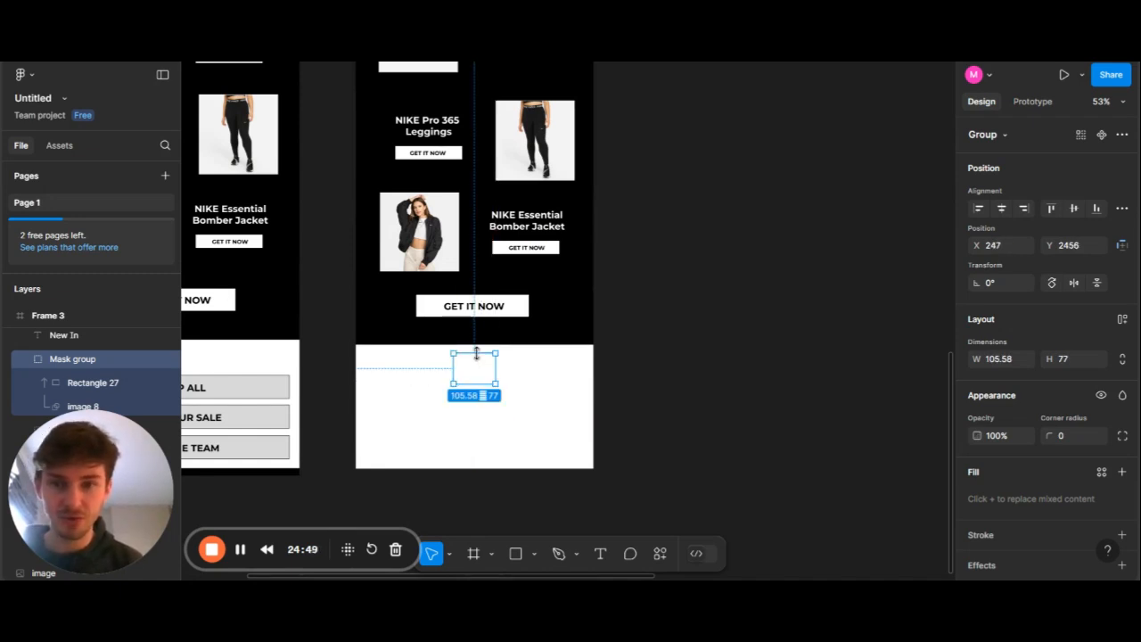
# Move the copied swoosh onto the empty canvas beside Frame 3 and scale it down to about 61.7 by 45
pyautogui.moveTo(475, 354); pyautogui.dragTo(739, 244)
pyautogui.hotkey('shift', '2')
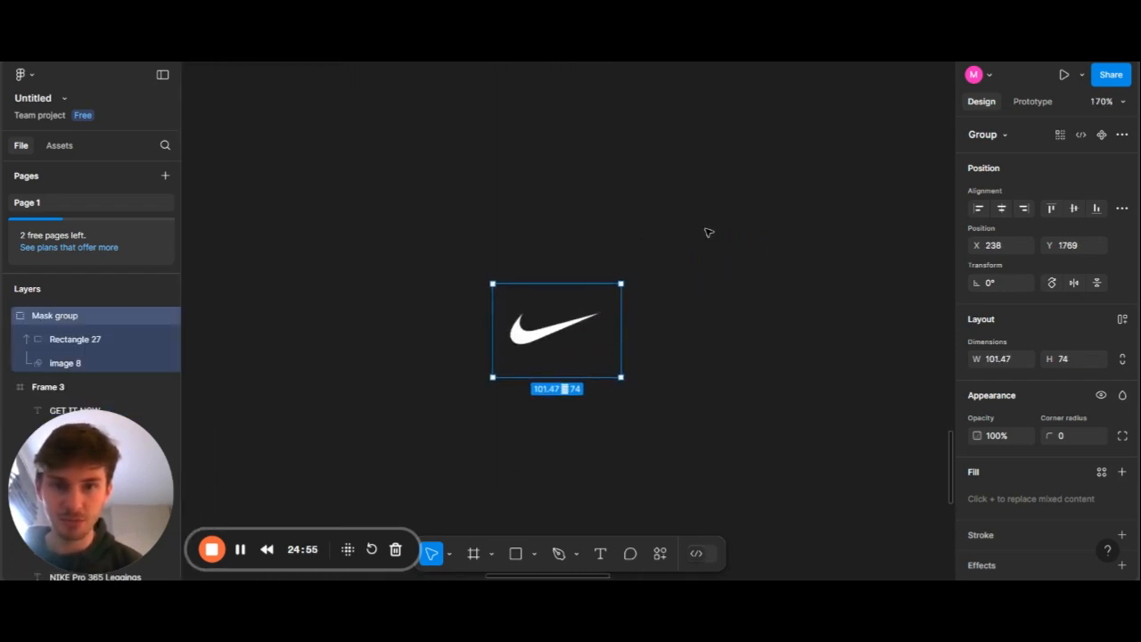
pyautogui.scroll(-3, 571, 294)
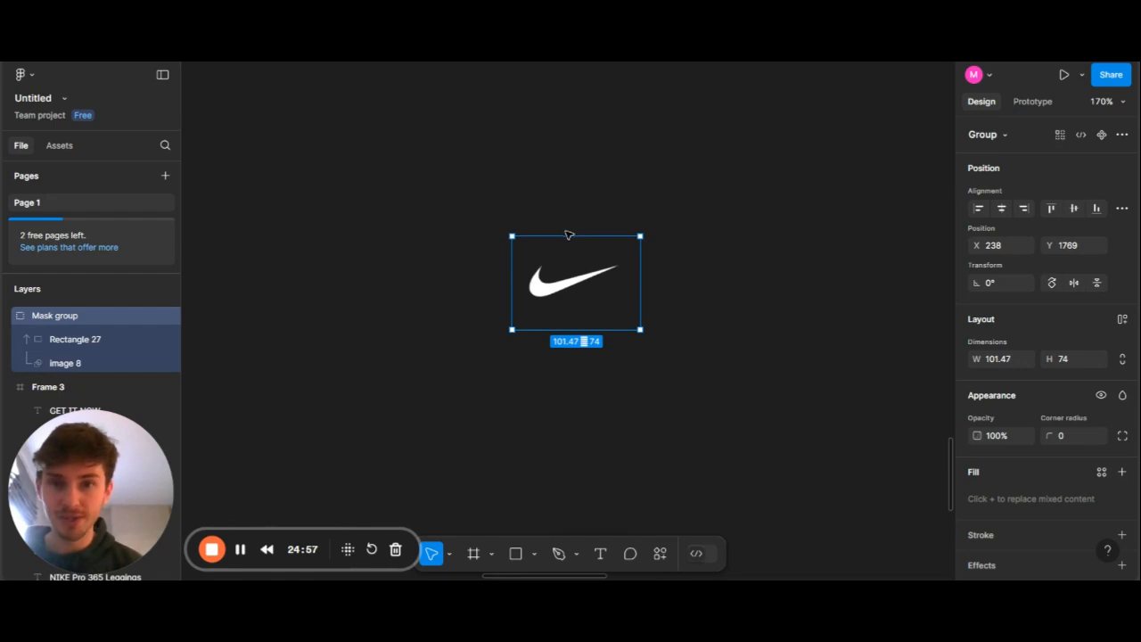
pyautogui.moveTo(565, 233); pyautogui.dragTo(557, 277)
pyautogui.scroll(-3, 565, 270)
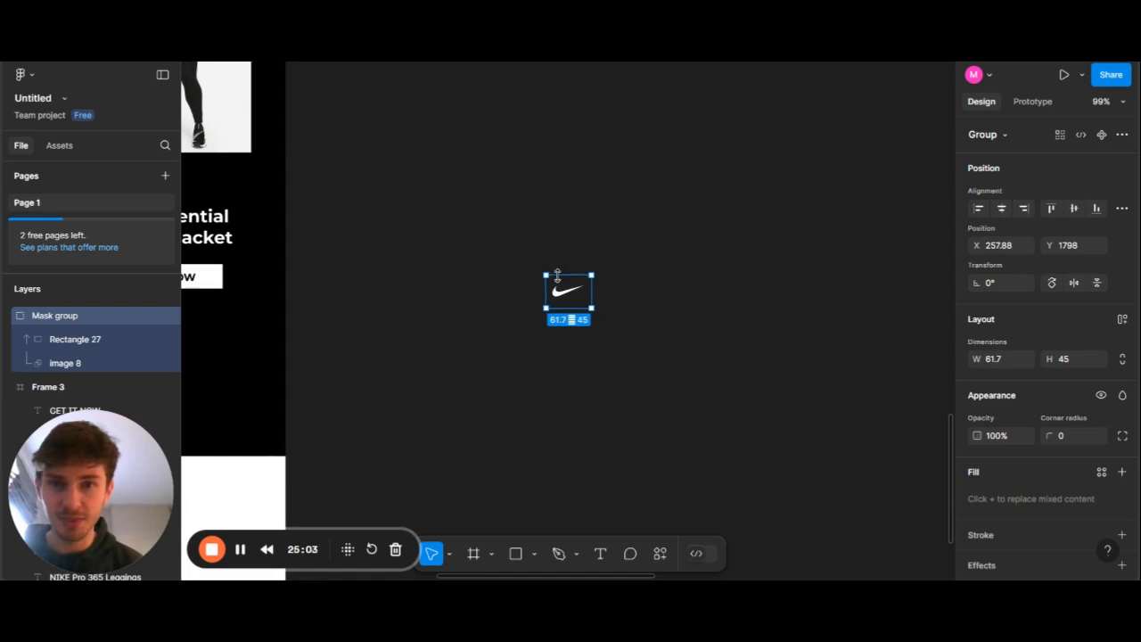
pyautogui.scroll(-2, 557, 277)
pyautogui.hscroll(-2, 557, 277)
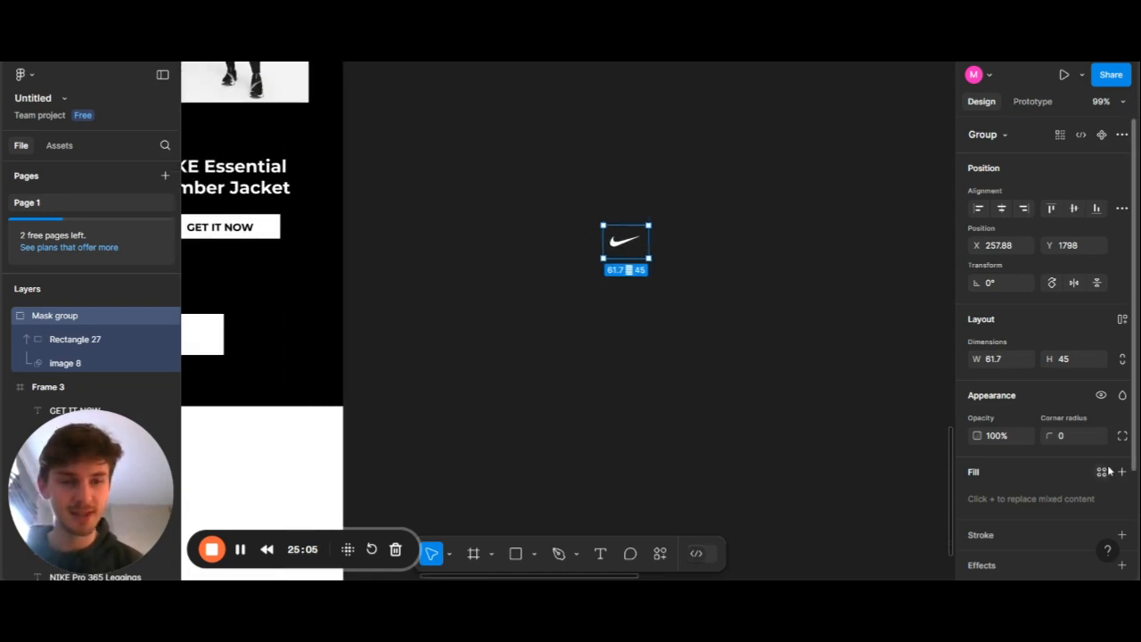
# Recolour the swoosh to 000000 and place it centred near the top of Frame 3's white footer section
pyautogui.scroll(-3, 1020, 489)
pyautogui.write('0')
pyautogui.press('Return')
pyautogui.scroll(-4, 552, 280)
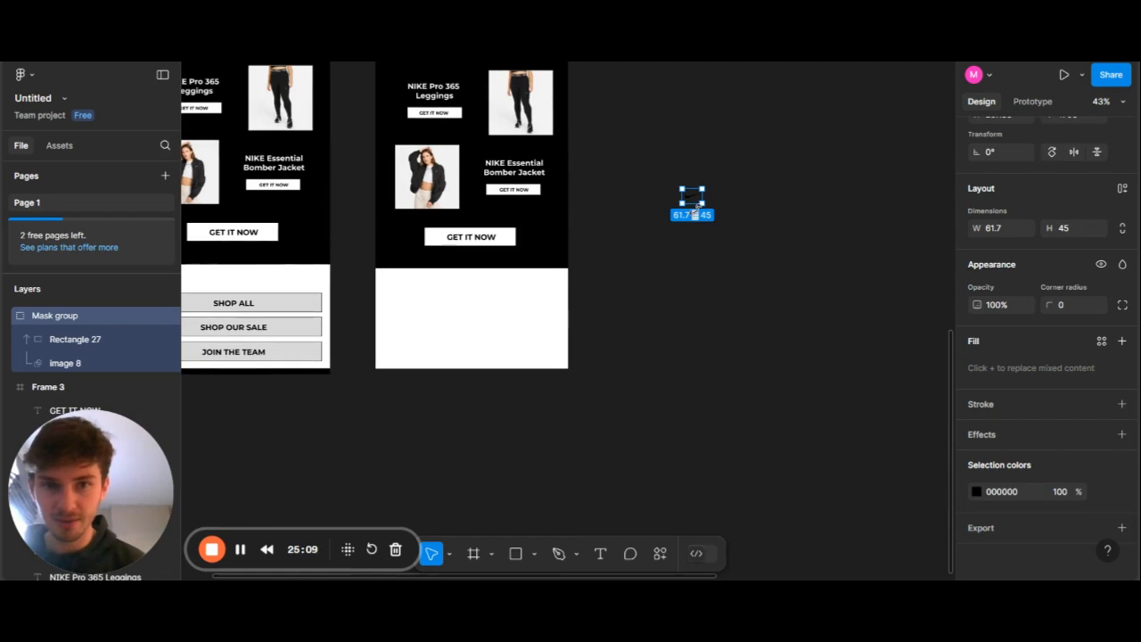
pyautogui.moveTo(697, 202); pyautogui.dragTo(477, 293)
pyautogui.scroll(5, 479, 293)
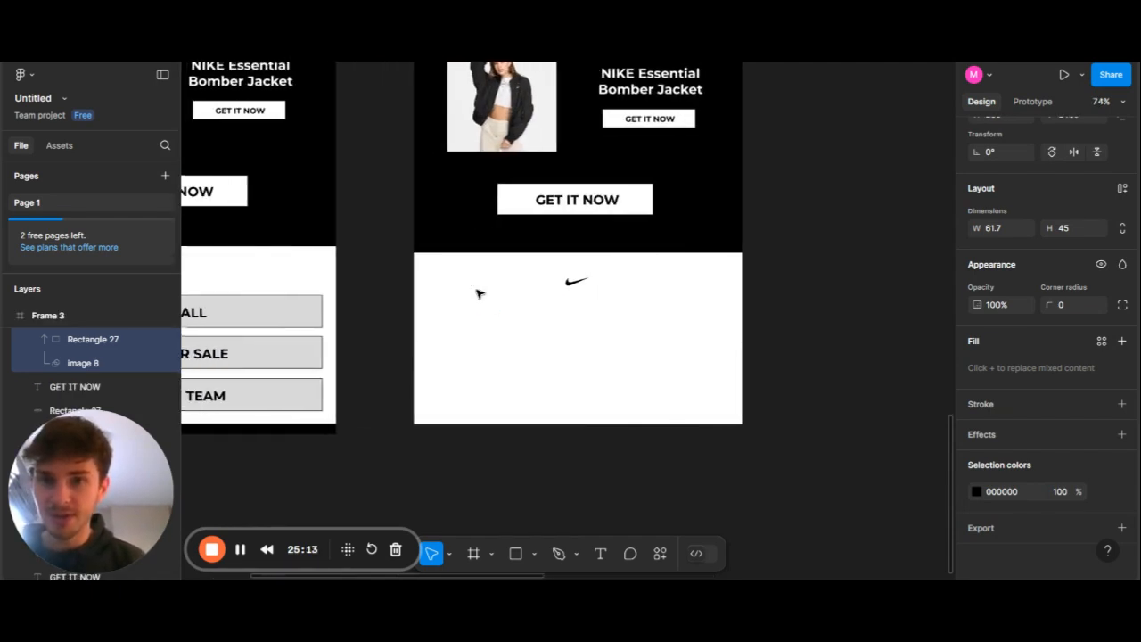
pyautogui.hscroll(2, 430, 319)
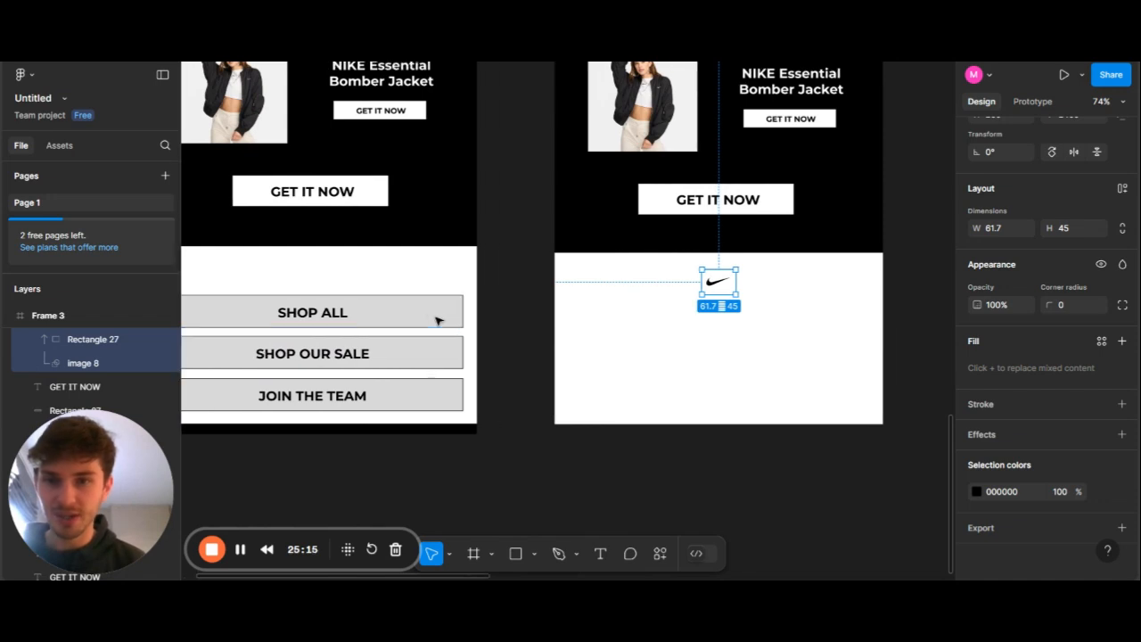
# Set the stroke weight of the SHOP ALL button rectangle in Frame 1 to 4
pyautogui.click(441, 318)
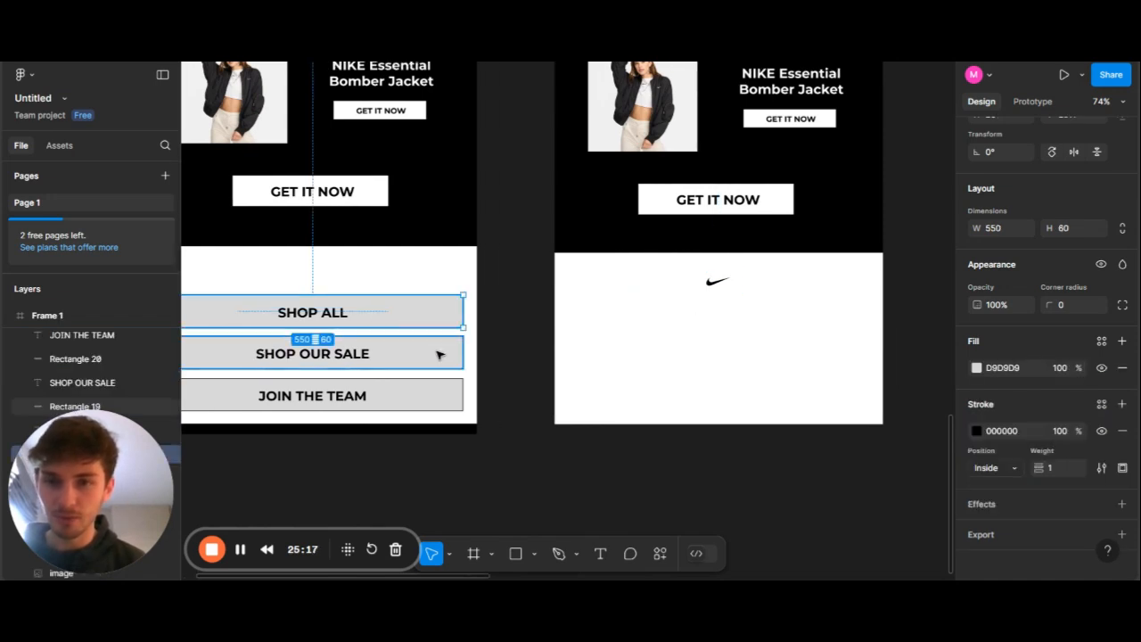
pyautogui.click(544, 316)
pyautogui.hscroll(-2, 545, 316)
pyautogui.scroll(5, 618, 308)
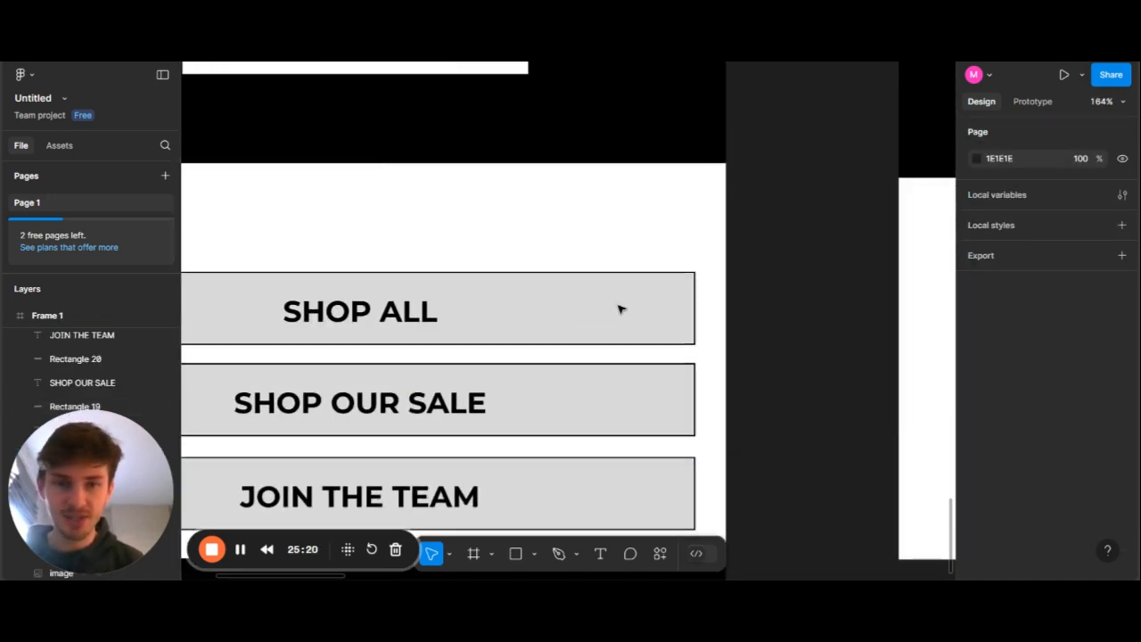
pyautogui.click(534, 321)
pyautogui.click(751, 349)
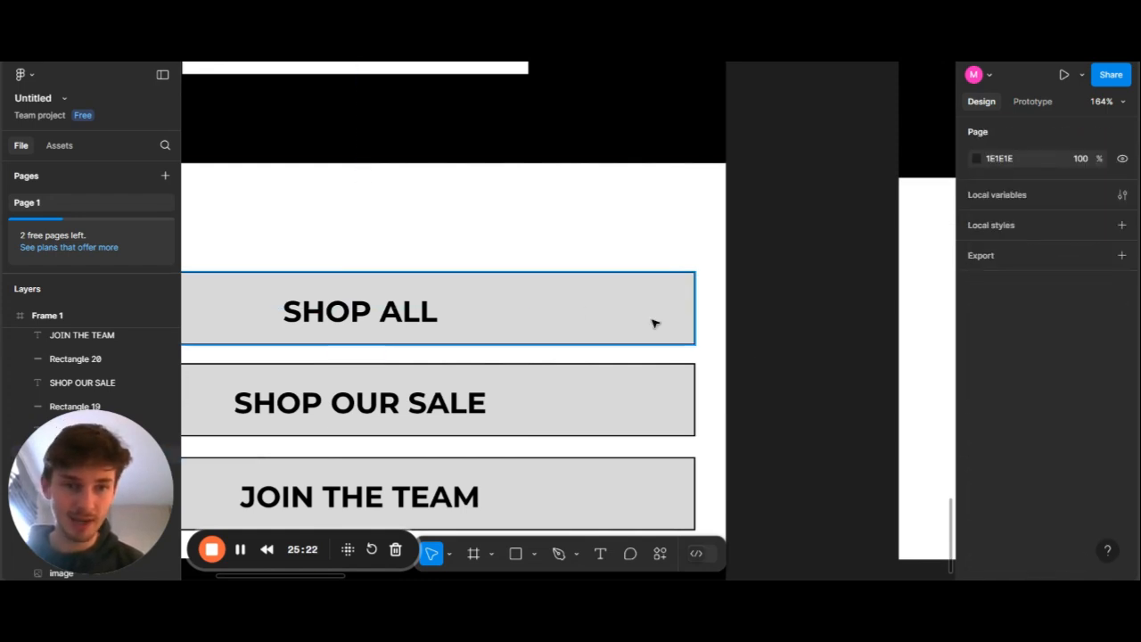
pyautogui.click(655, 323)
pyautogui.scroll(-3, 1025, 379)
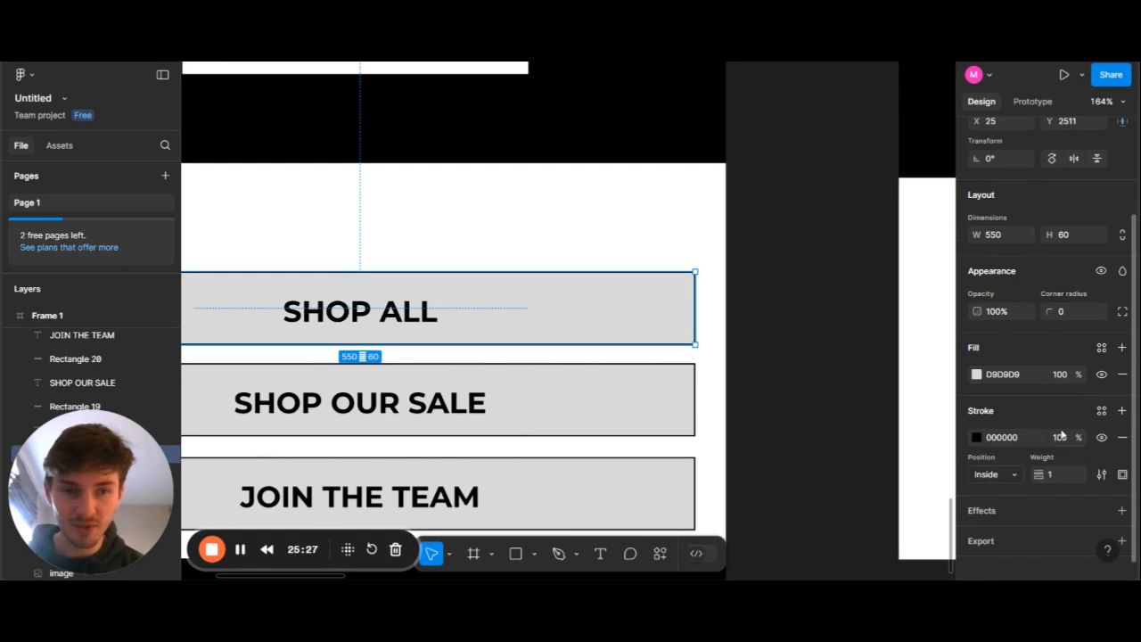
pyautogui.click(1056, 475)
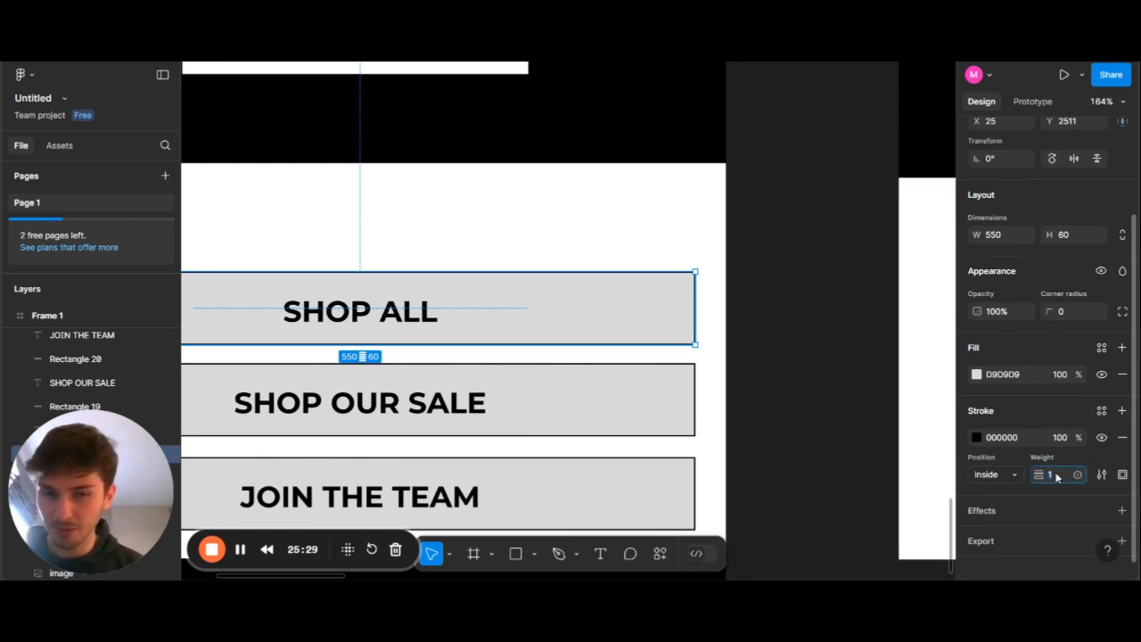
pyautogui.write('4')
pyautogui.press('Return')
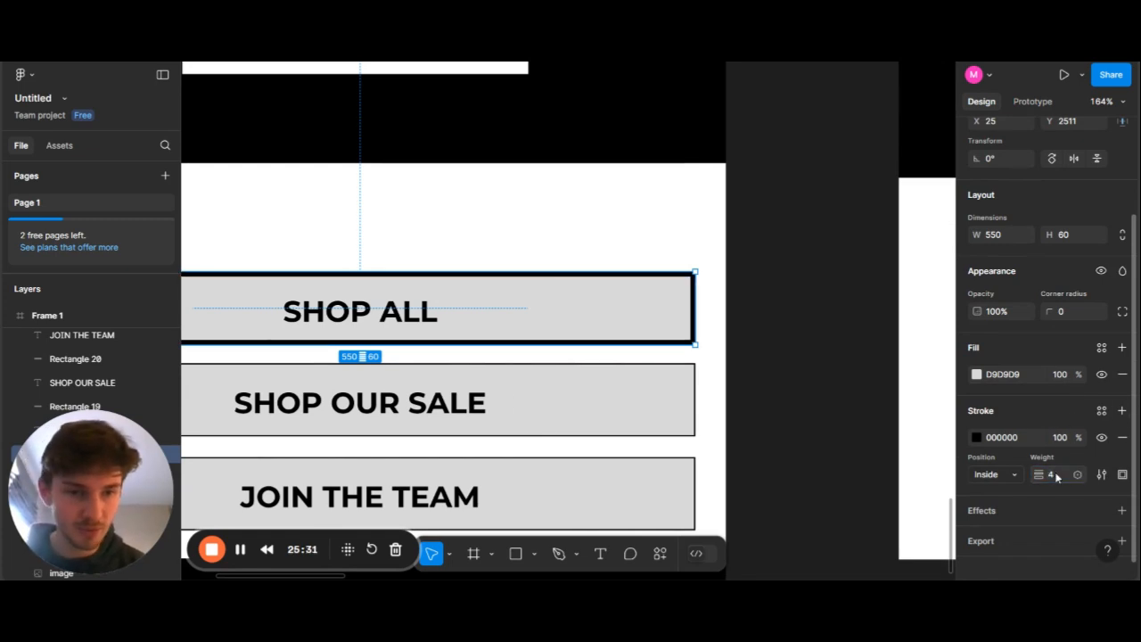
# Change the SHOP ALL rectangle's stroke style to Dash with a dash length of 15
pyautogui.click(1102, 475)
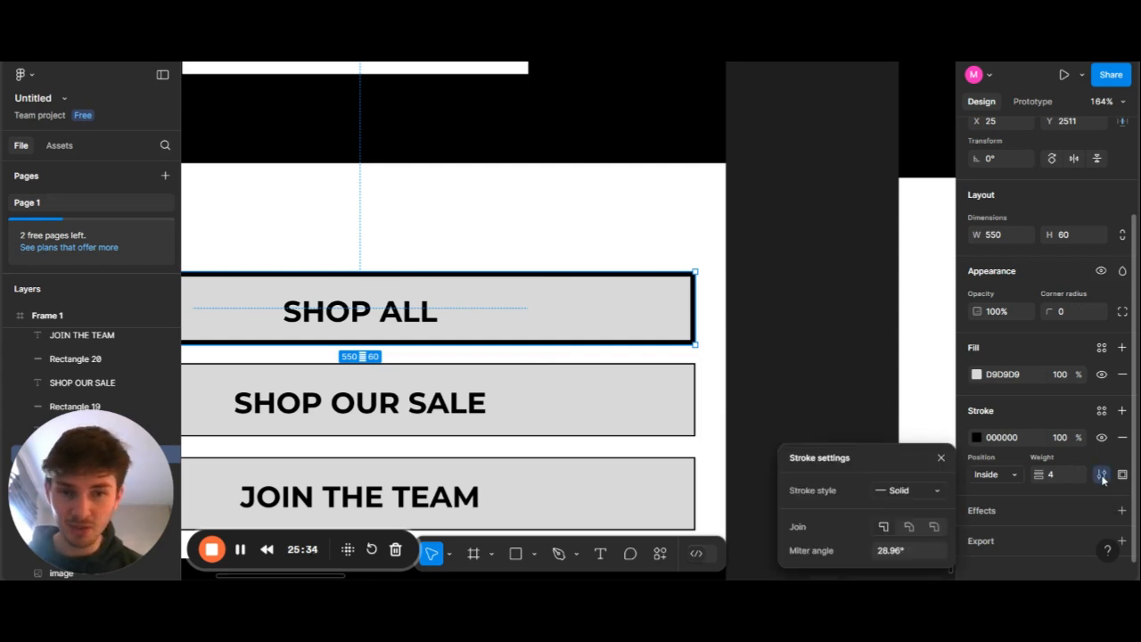
pyautogui.click(938, 487)
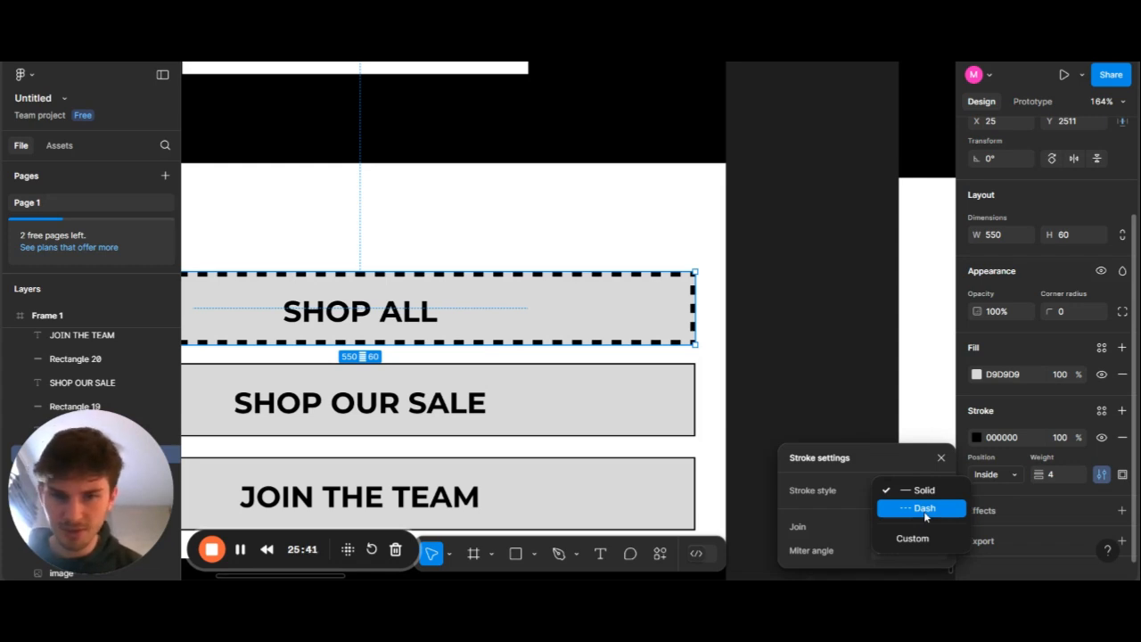
pyautogui.click(925, 516)
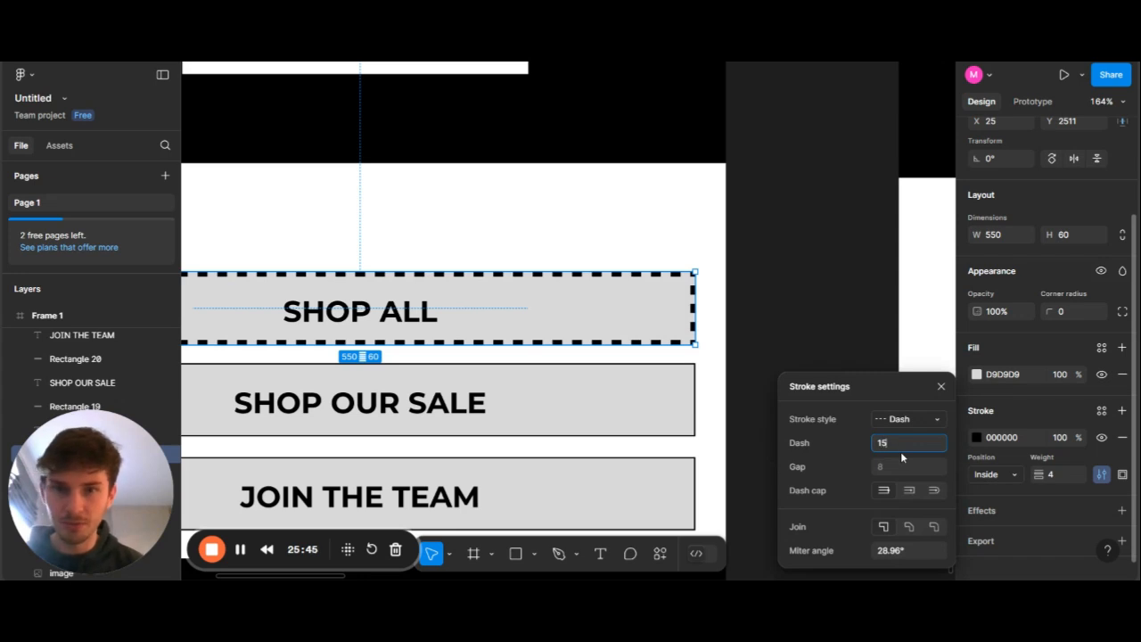
pyautogui.click(900, 451)
pyautogui.write('15')
pyautogui.press('Return')
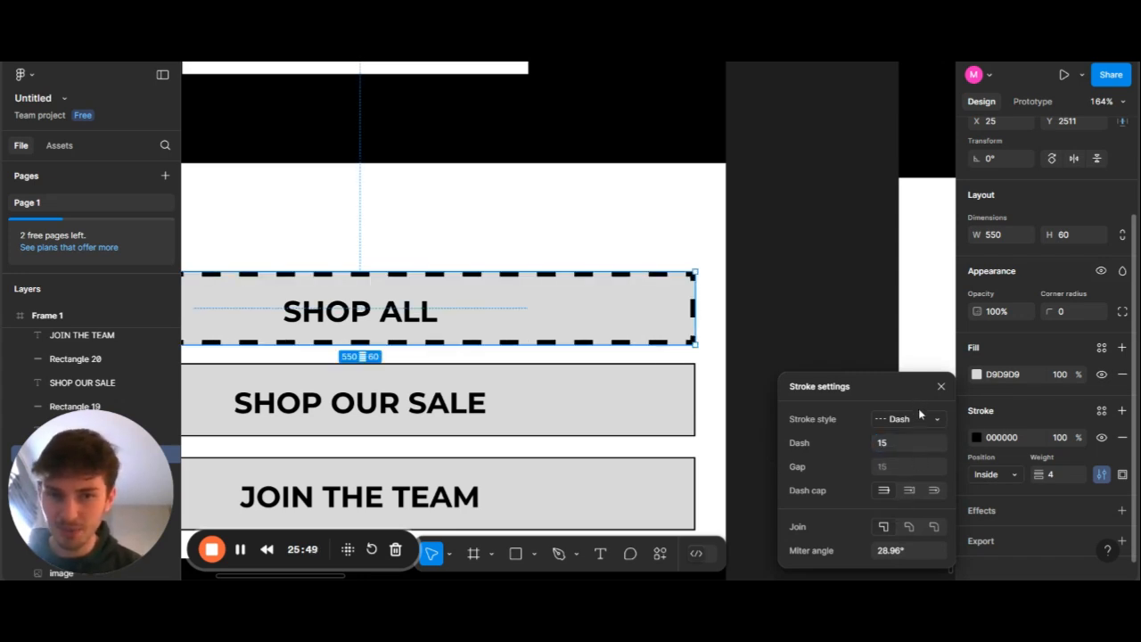
# Return the SHOP ALL rectangle's stroke style to Solid and set its weight to 1
pyautogui.click(919, 412)
pyautogui.click(922, 420)
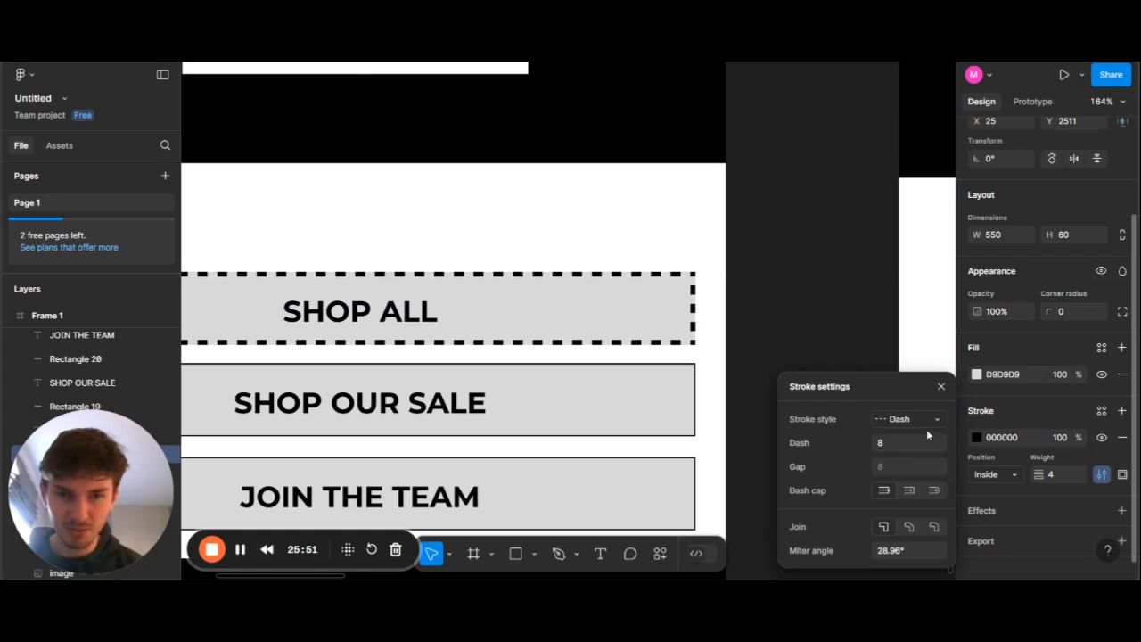
pyautogui.click(928, 421)
pyautogui.click(920, 399)
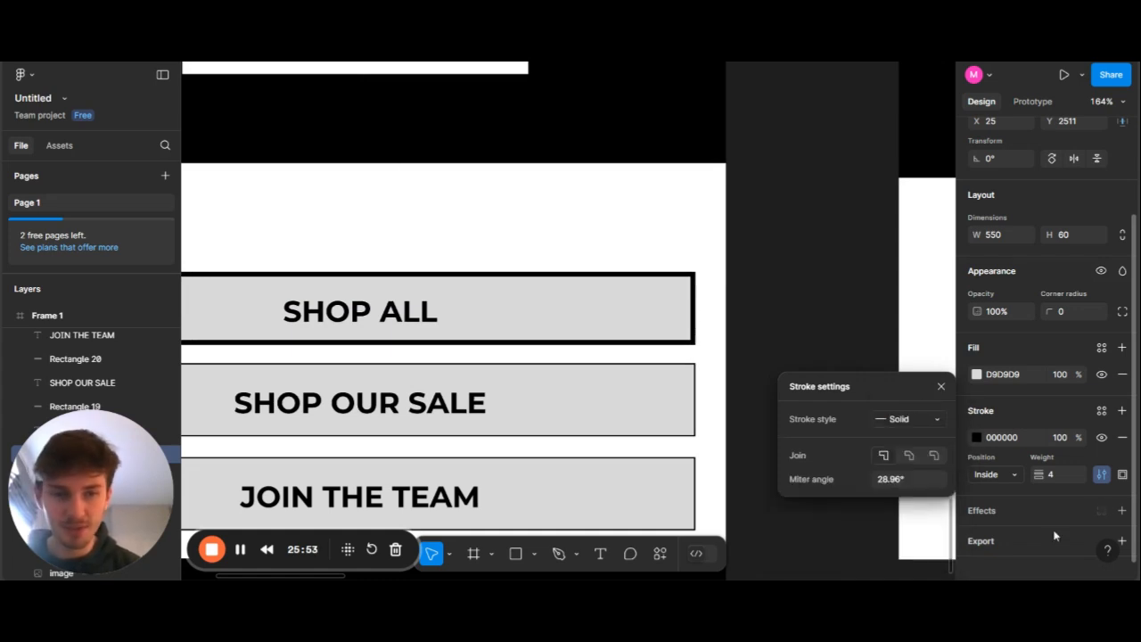
pyautogui.click(1052, 474)
pyautogui.write('1')
pyautogui.press('Return')
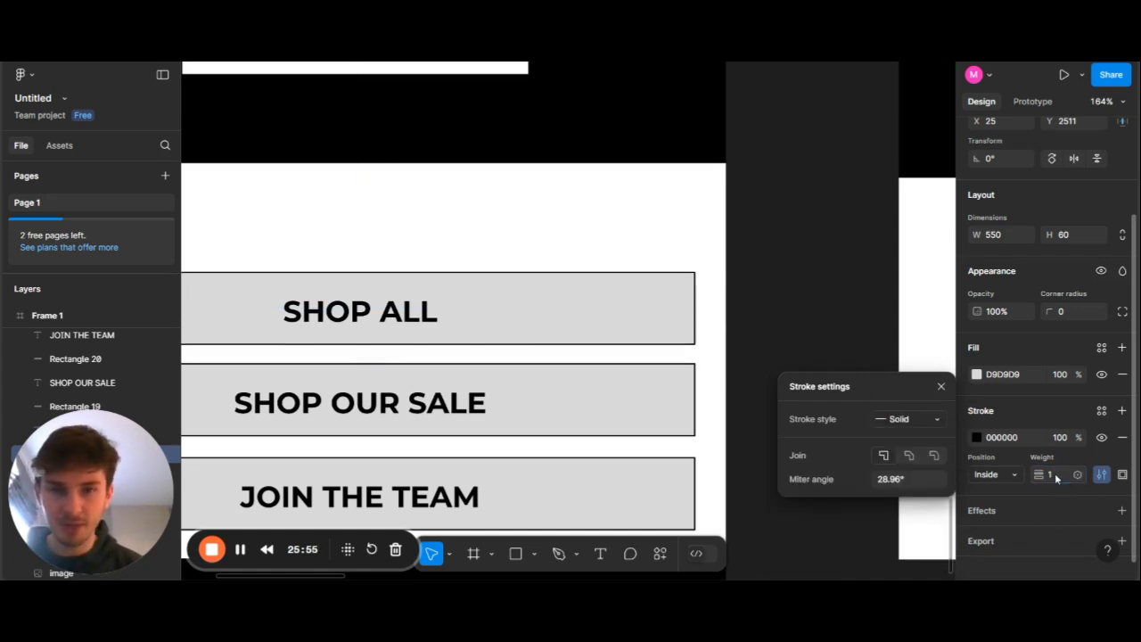
pyautogui.hscroll(3, 743, 308)
pyautogui.scroll(-3, 743, 309)
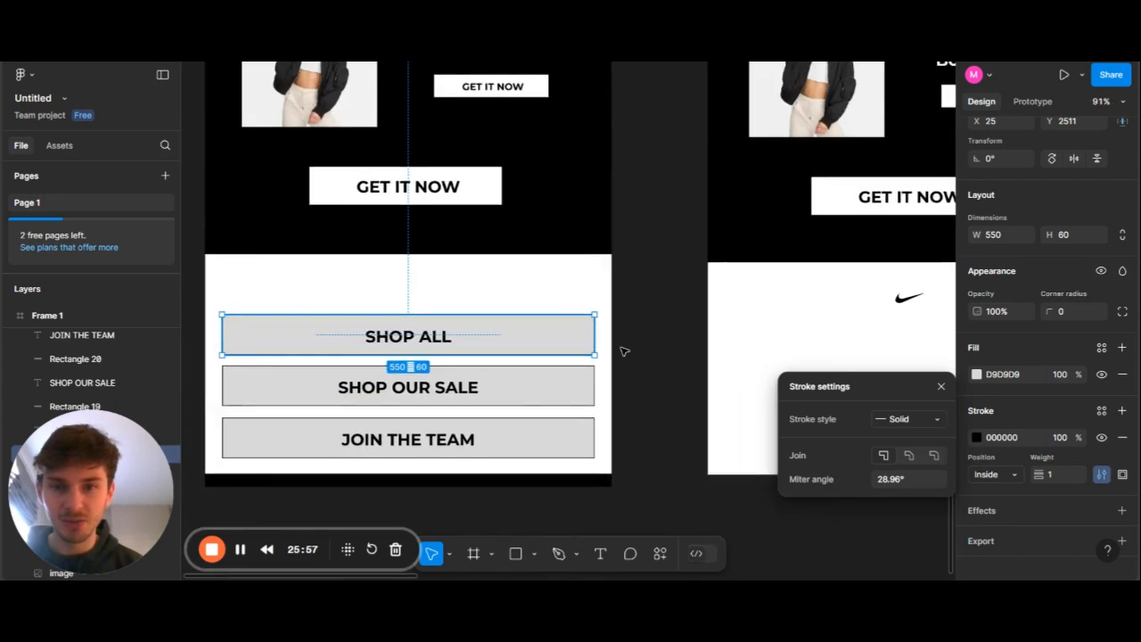
# Copy the SHOP ALL, SHOP OUR SALE and JOIN THE TEAM buttons with their labels from Frame 1 to below the swoosh in Frame 3's footer
pyautogui.click(623, 351)
pyautogui.hscroll(3, 525, 408)
pyautogui.moveTo(274, 343); pyautogui.dragTo(486, 454)
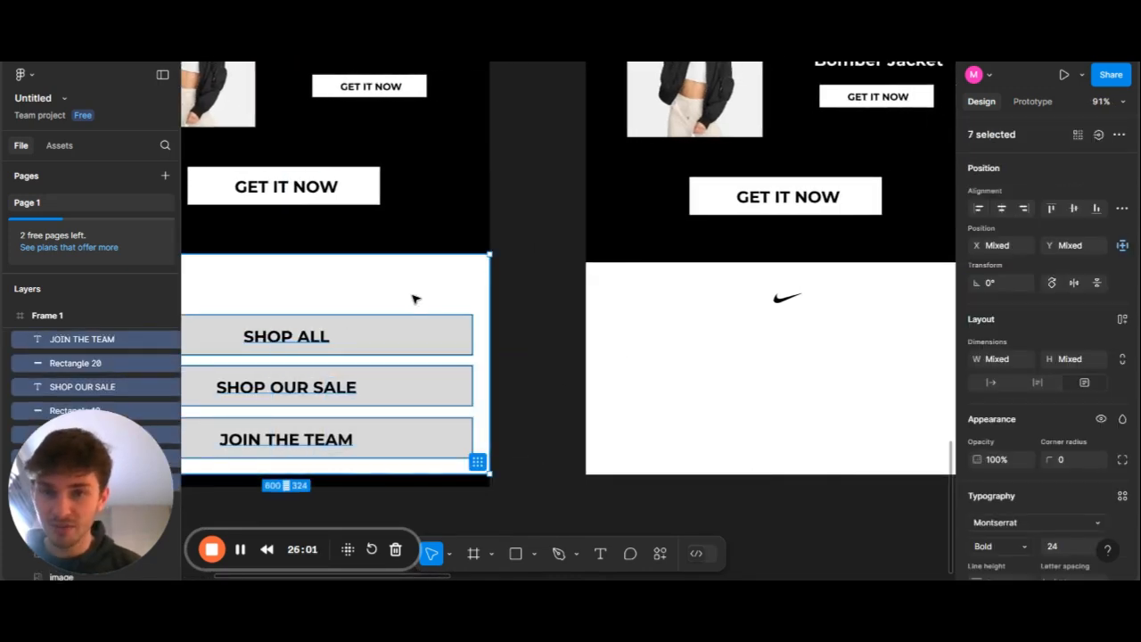
pyautogui.keyDown('shift'); pyautogui.click(412, 299); pyautogui.keyUp('shift')
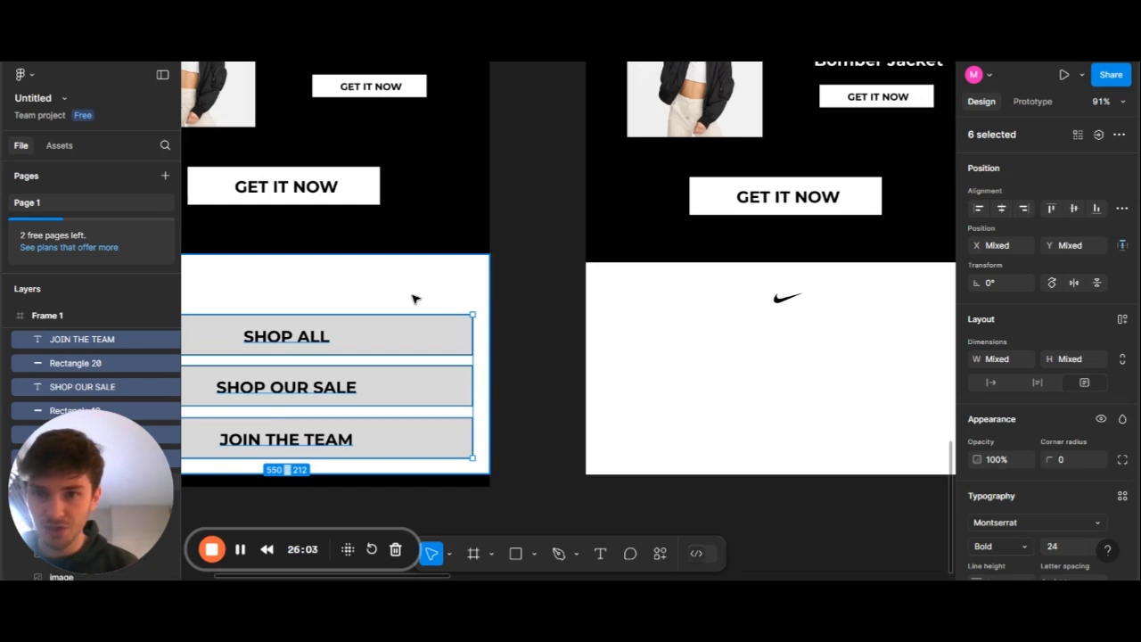
pyautogui.click(312, 343)
pyautogui.hotkey('ctrl', 'z')
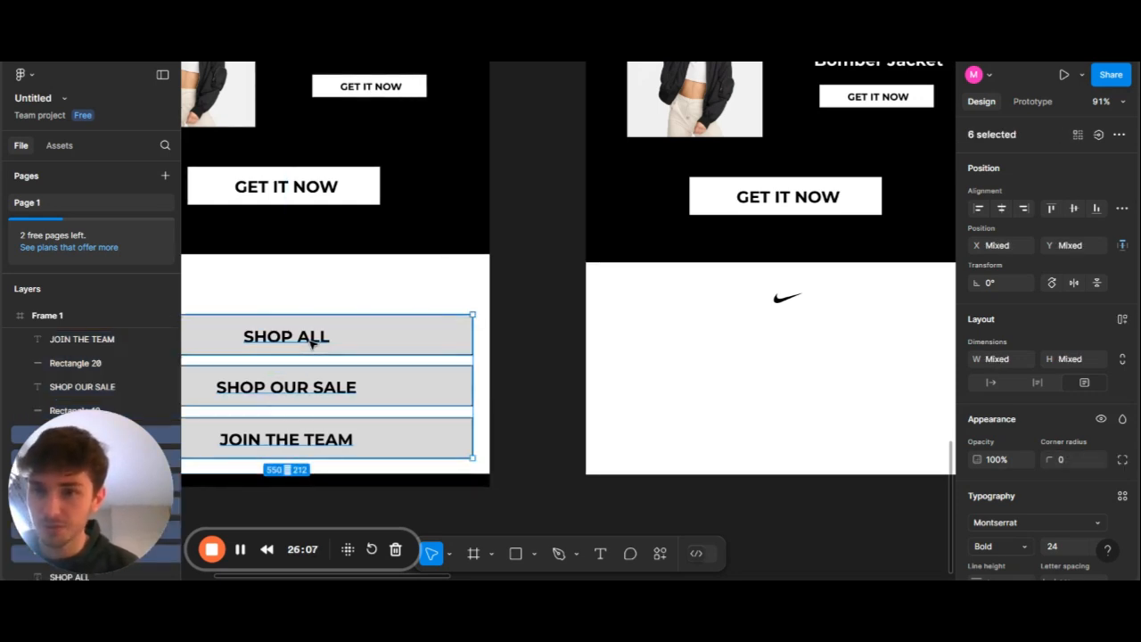
pyautogui.moveTo(312, 343); pyautogui.dragTo(813, 353)
pyautogui.hscroll(3, 812, 354)
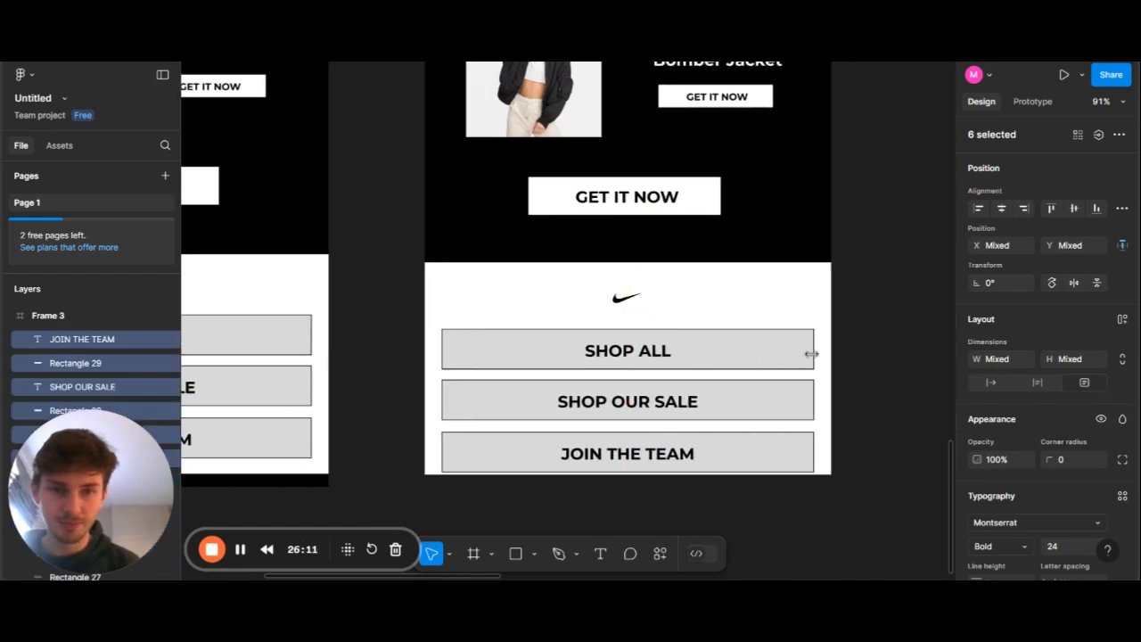
# Extend Frame 3 downward to a height of 2786 to leave white space below the JOIN THE TEAM button
pyautogui.scroll(-3, 813, 355)
pyautogui.scroll(3, 813, 355)
pyautogui.scroll(10, 813, 356)
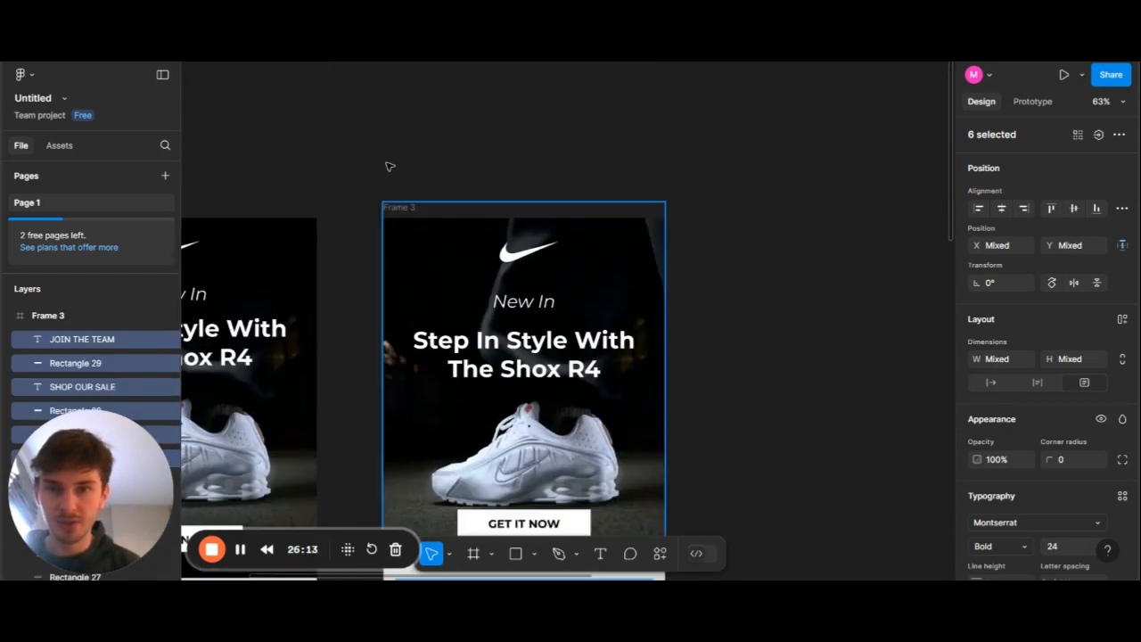
pyautogui.click(401, 211)
pyautogui.scroll(-8, 509, 213)
pyautogui.scroll(-4, 508, 212)
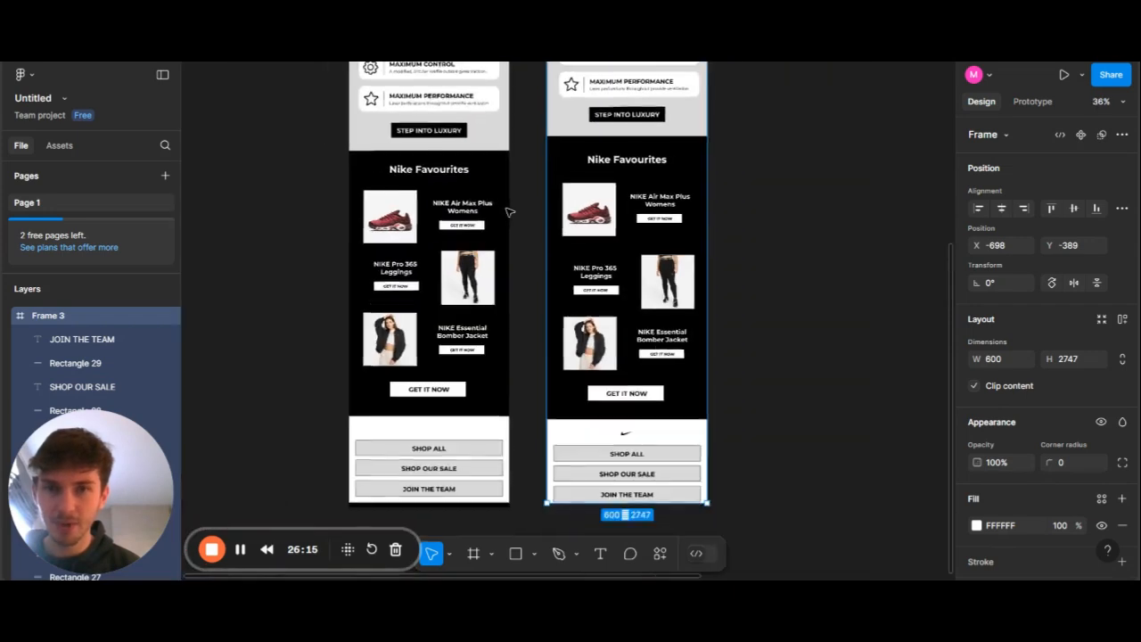
pyautogui.moveTo(643, 305); pyautogui.dragTo(643, 313)
pyautogui.scroll(3, 645, 321)
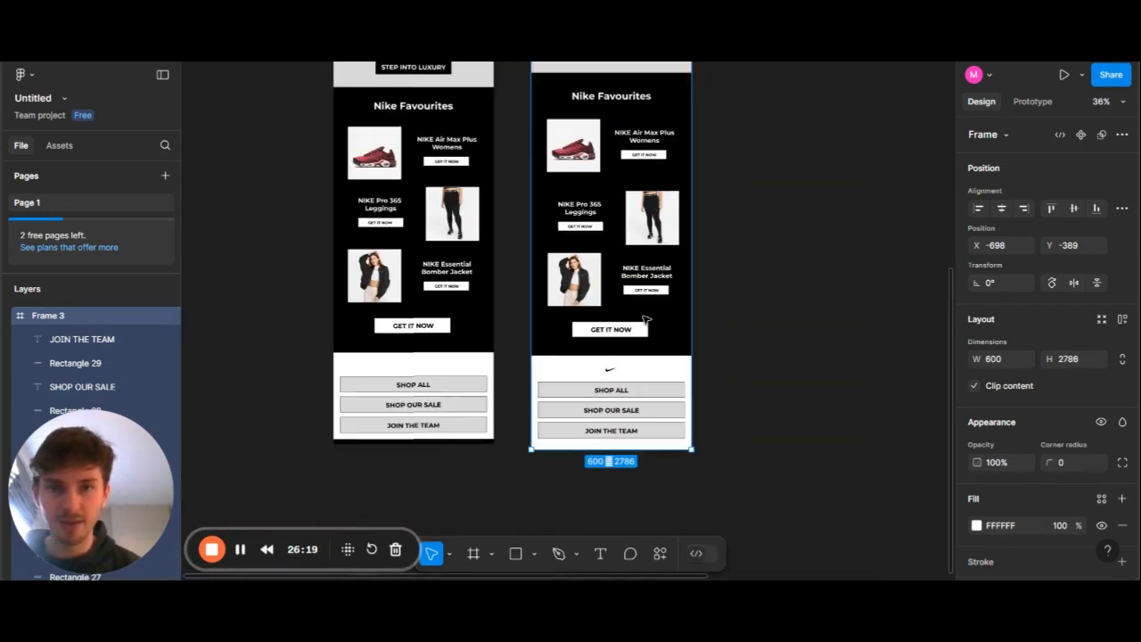
pyautogui.click(736, 318)
pyautogui.scroll(3, 736, 317)
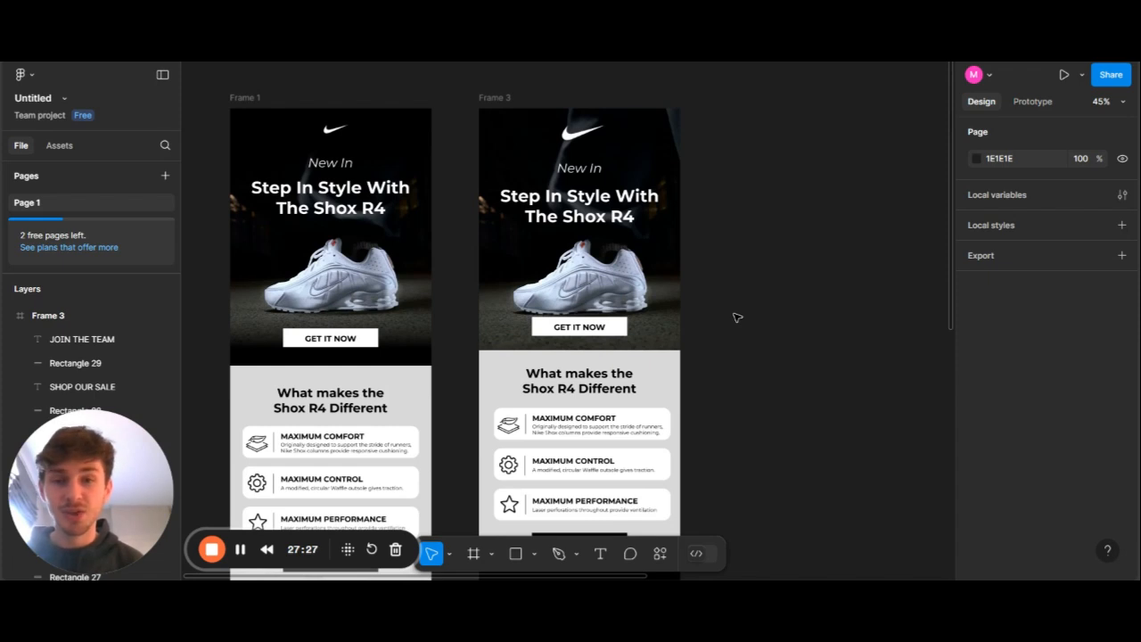